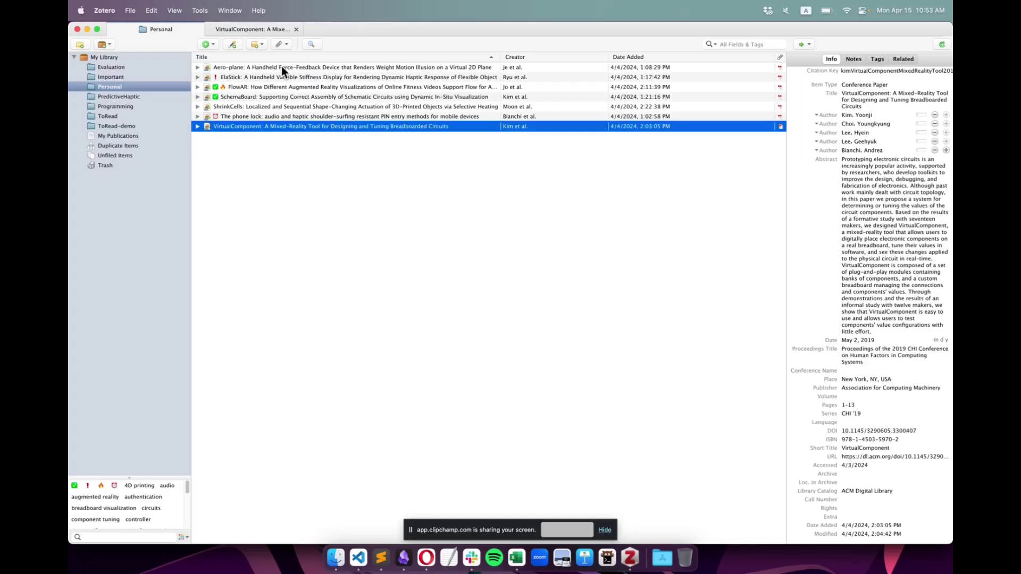
- Add all the Personal papers to the Important collection and watch them sync into the Notion database
shift+click(282, 67)
drag(266, 68, 149, 74)
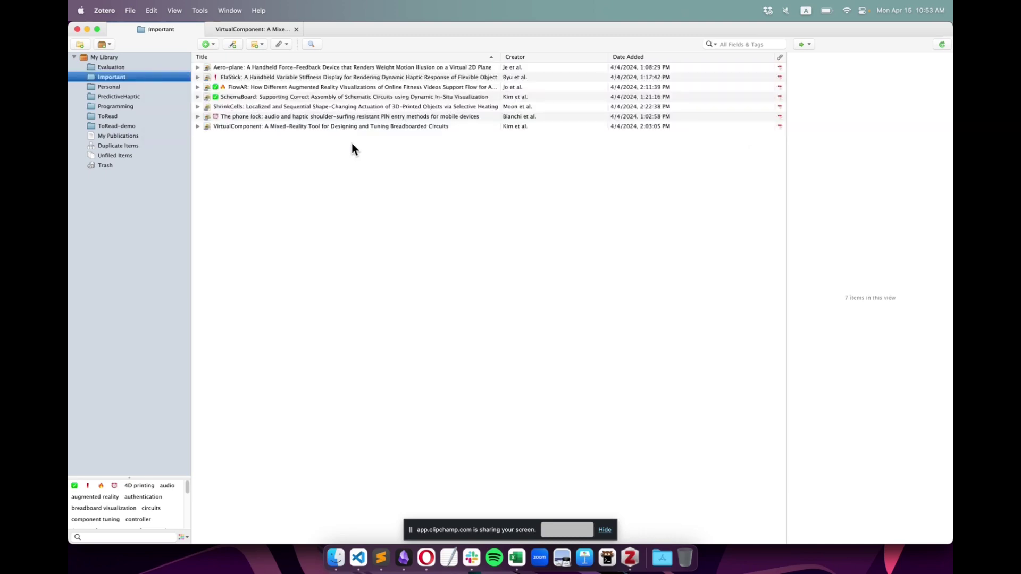
key(super+Tab)
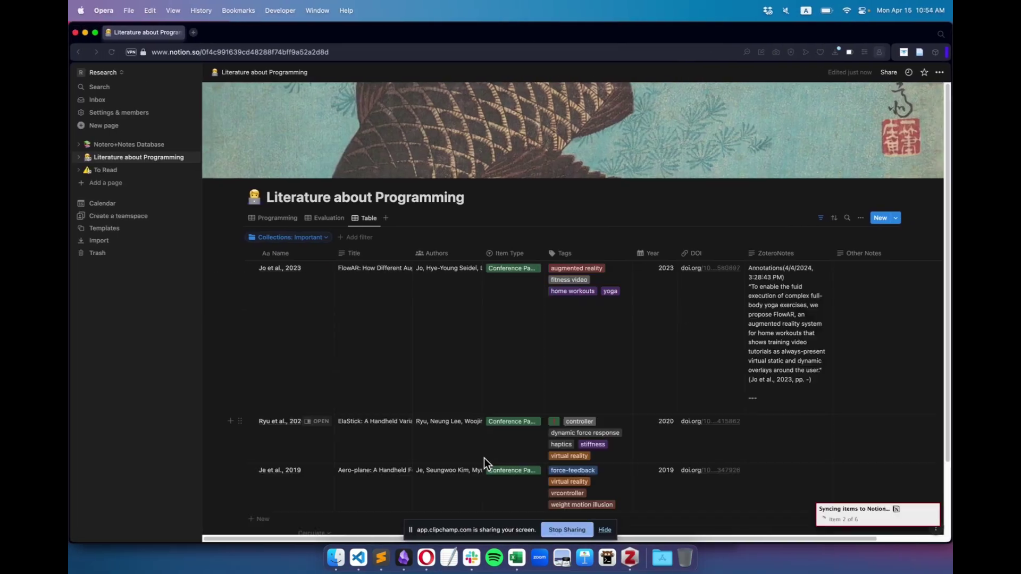
scroll(504, 370, down, 5)
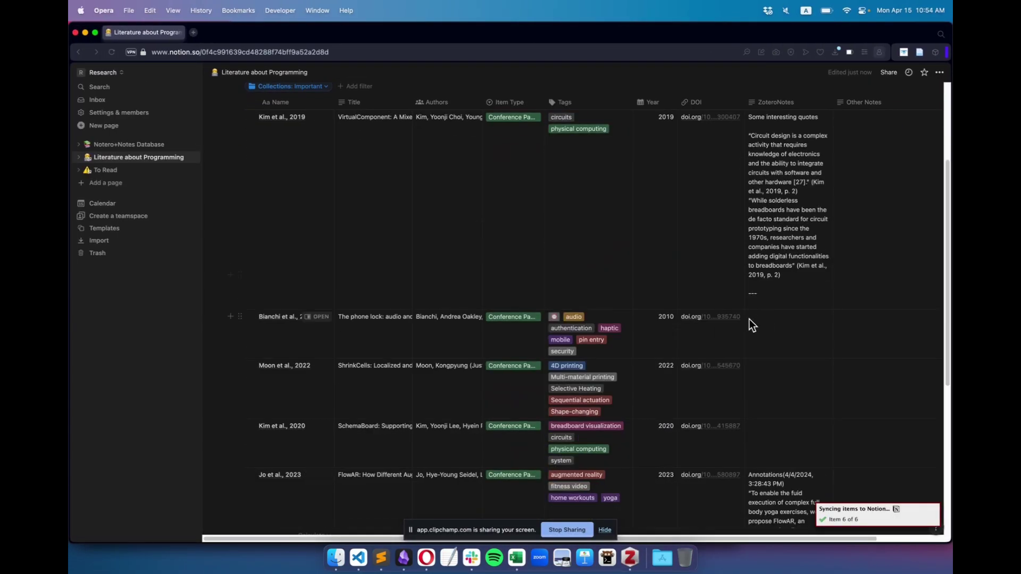
scroll(681, 308, up, 5)
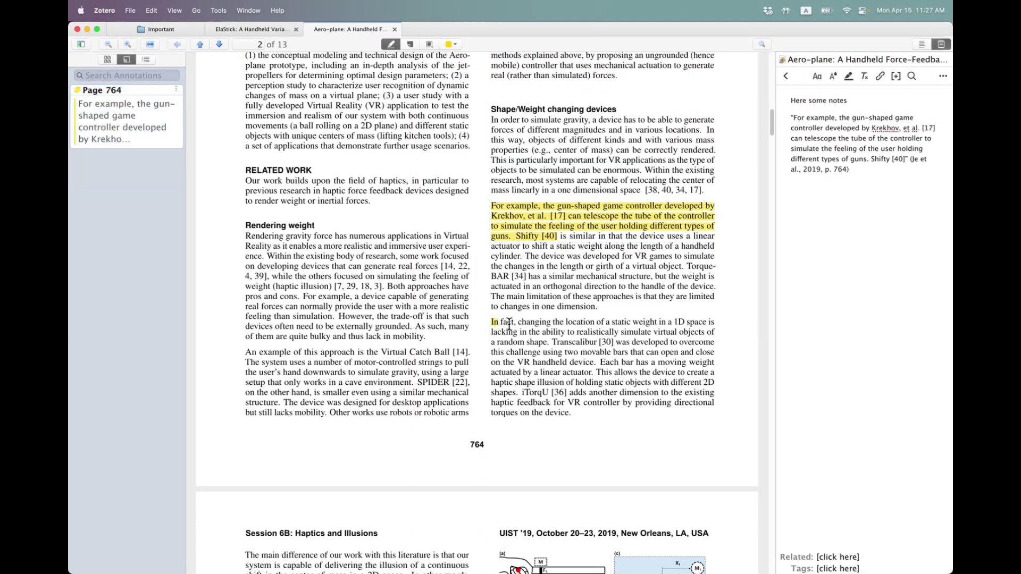
- Highlight the static-weight passage and tag SchemaBoard green check, ElaStick red !, and FlowAR
drag(491, 324, 577, 352)
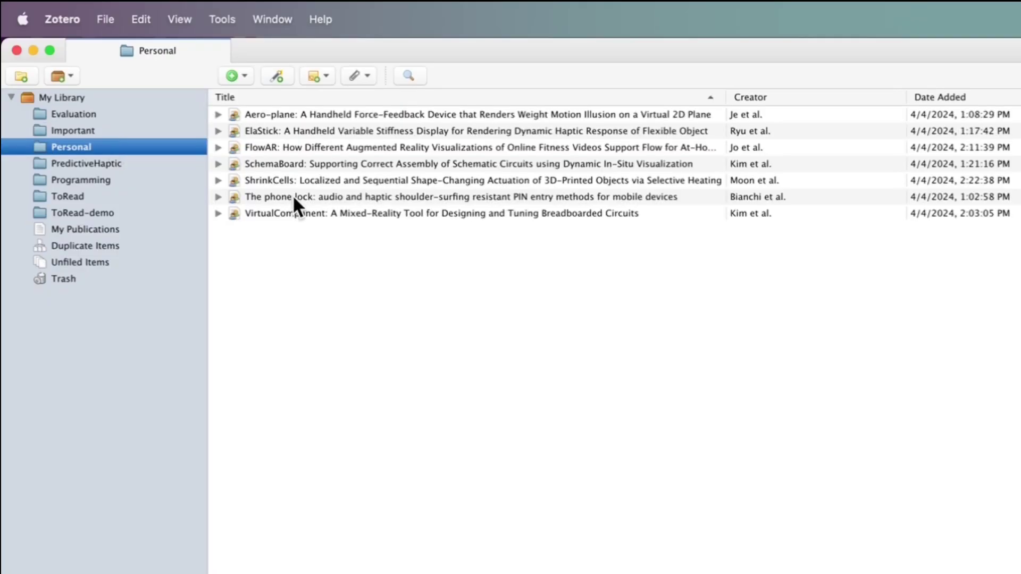
click(292, 164)
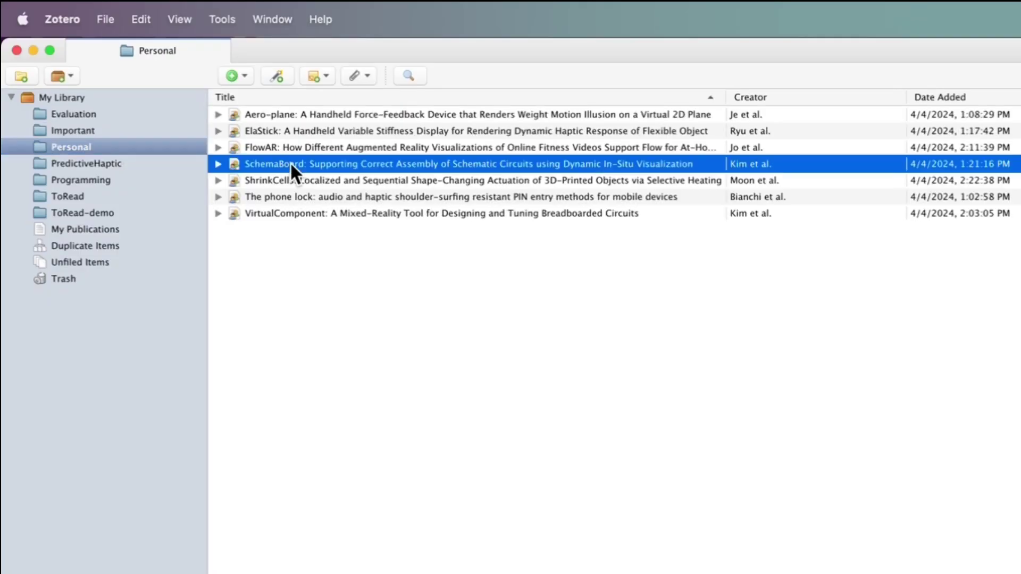
key(1)
click(297, 133)
key(2)
key(Down)
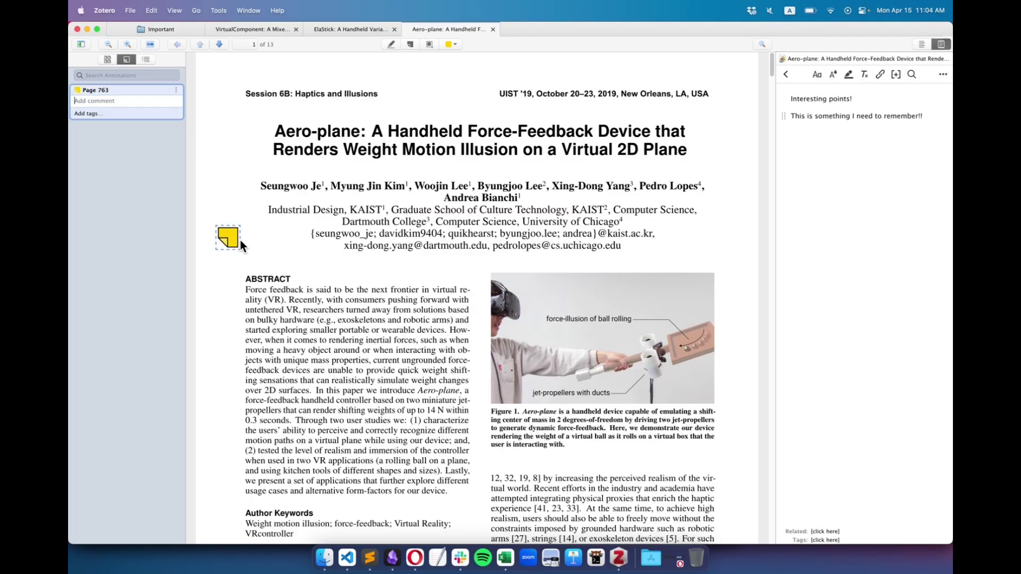
- Quote an Aero-plane PDF passage into the note and add the Shifty paper to Important
double_click(288, 209)
click(309, 246)
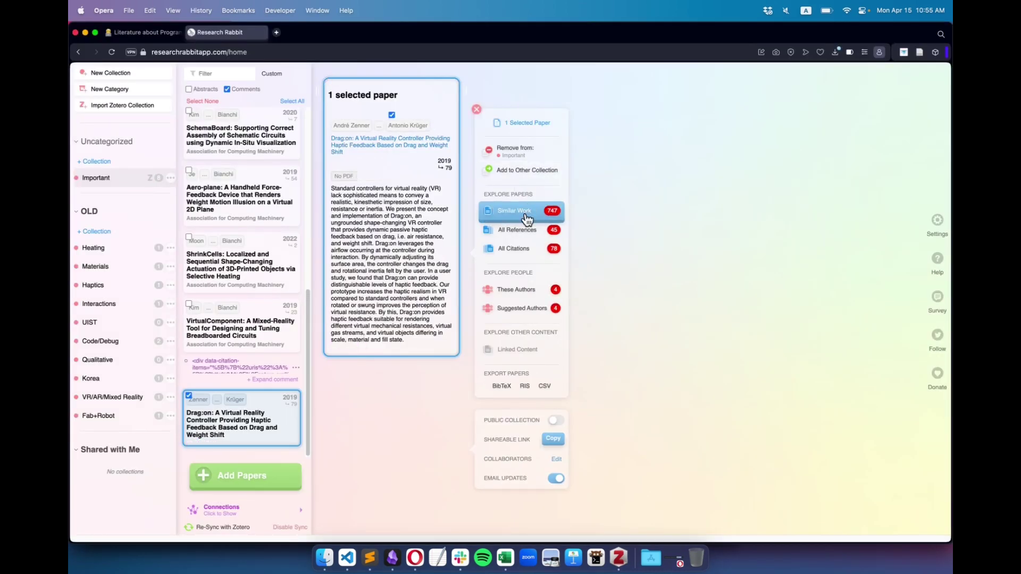
click(527, 211)
click(532, 170)
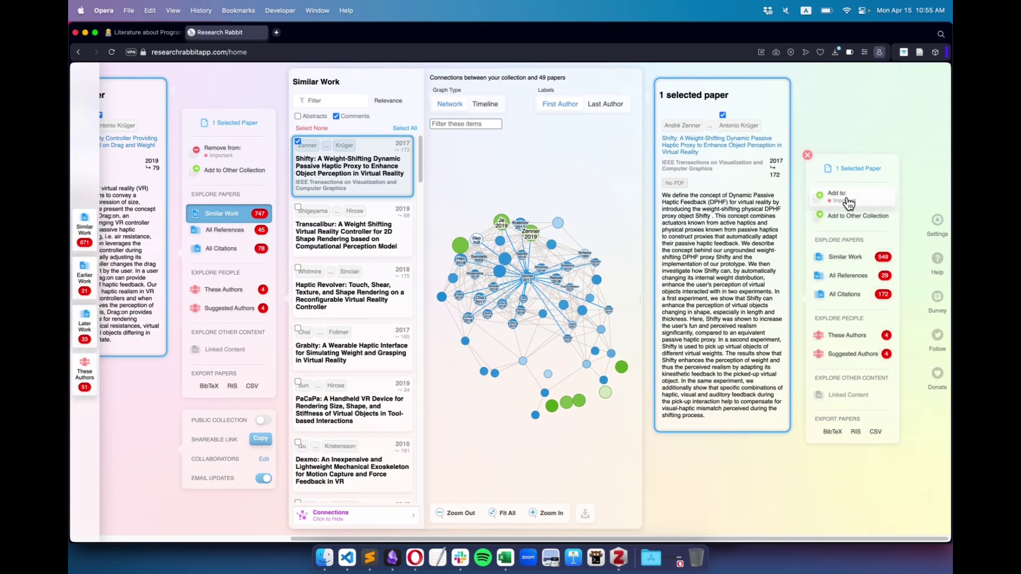
click(849, 201)
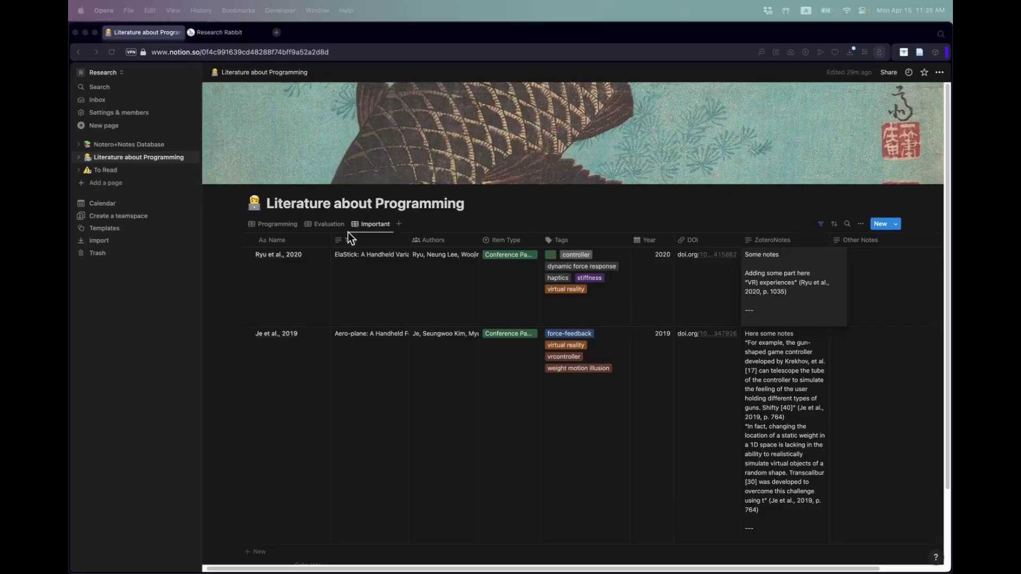
- Switch the Notion table through its Programming, Evaluation and Important views
click(279, 226)
click(326, 226)
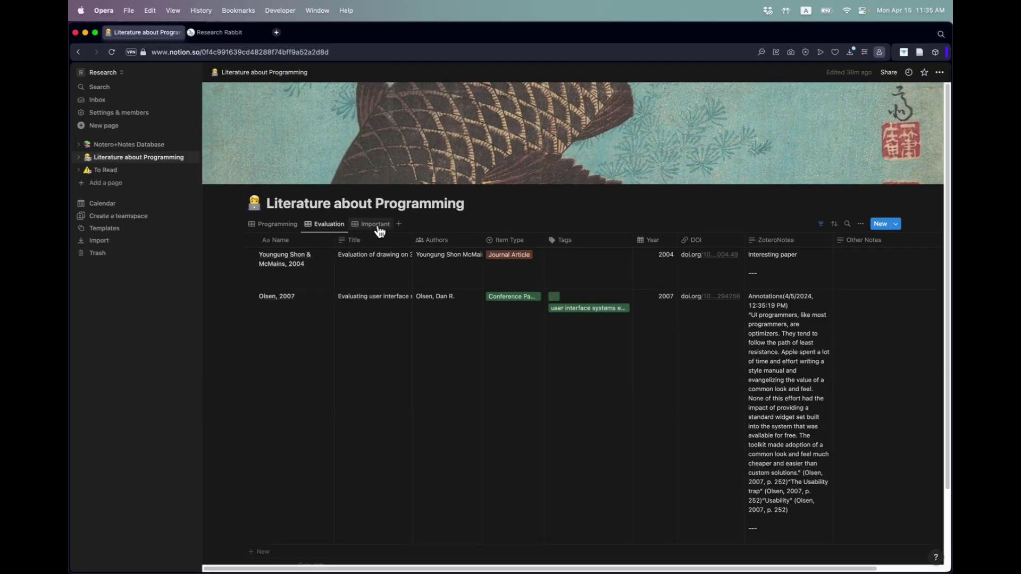
click(378, 225)
- Open the Notero+Notes Database page and scroll down through it
click(154, 144)
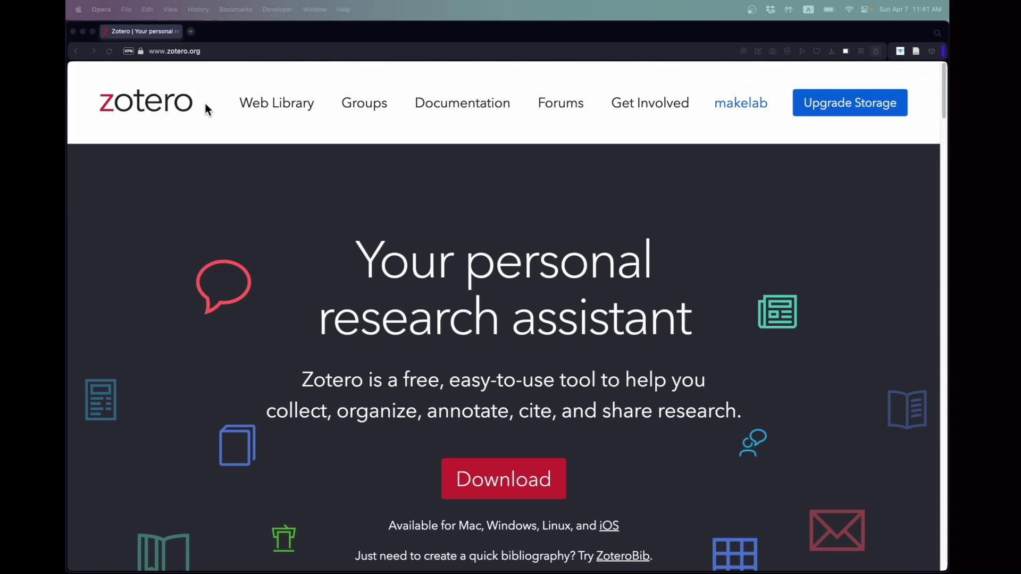
scroll(325, 160, down, 3)
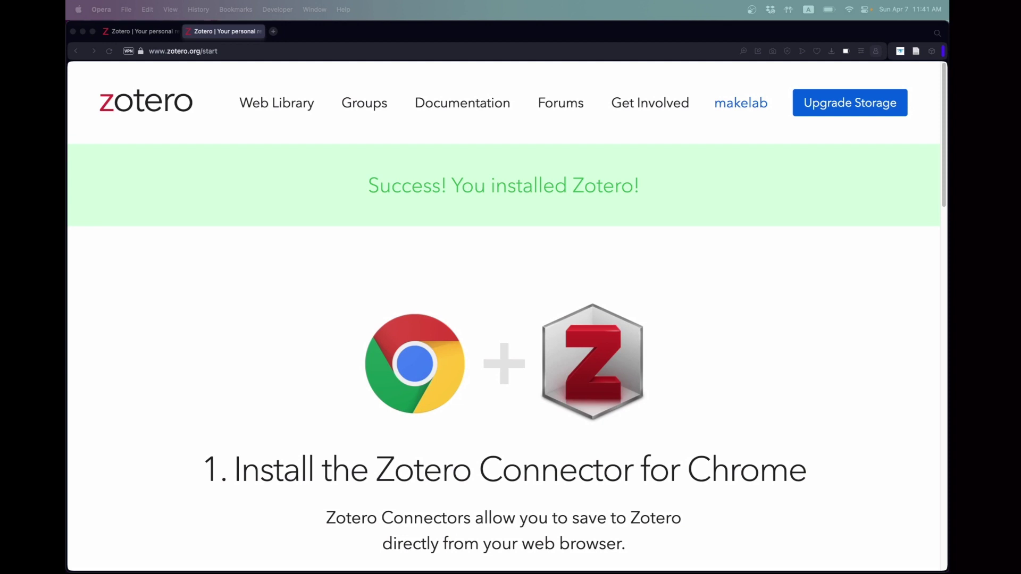
- Install the Zotero Connector in Opera, then open the empty ToRead collection in Zotero
scroll(286, 324, down, 1)
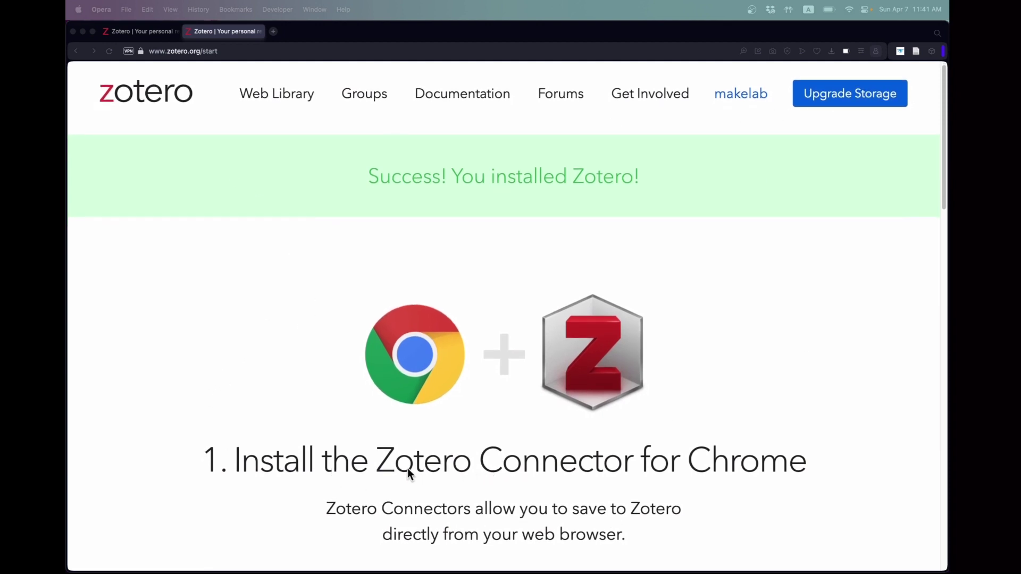
scroll(481, 481, down, 5)
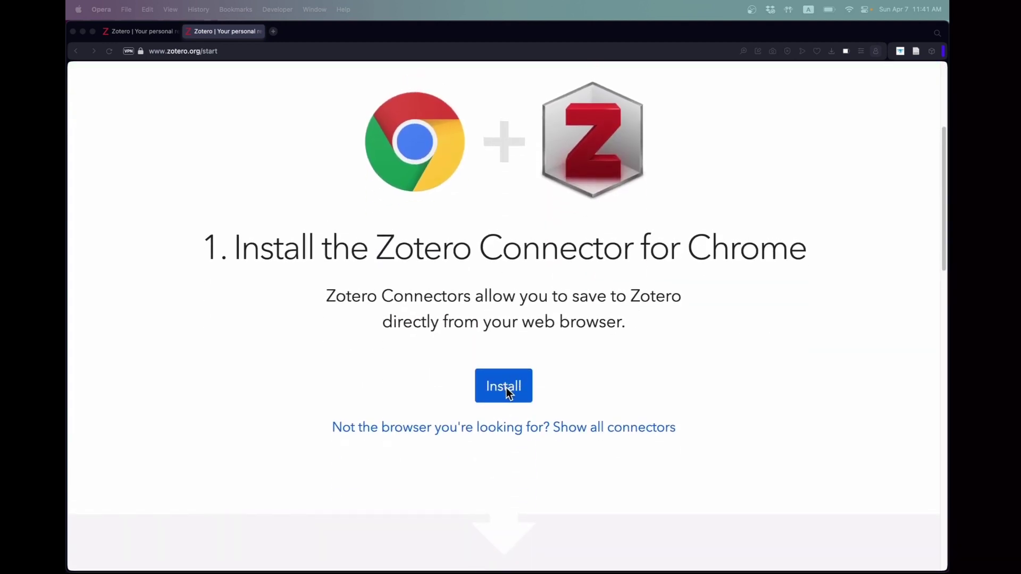
click(507, 390)
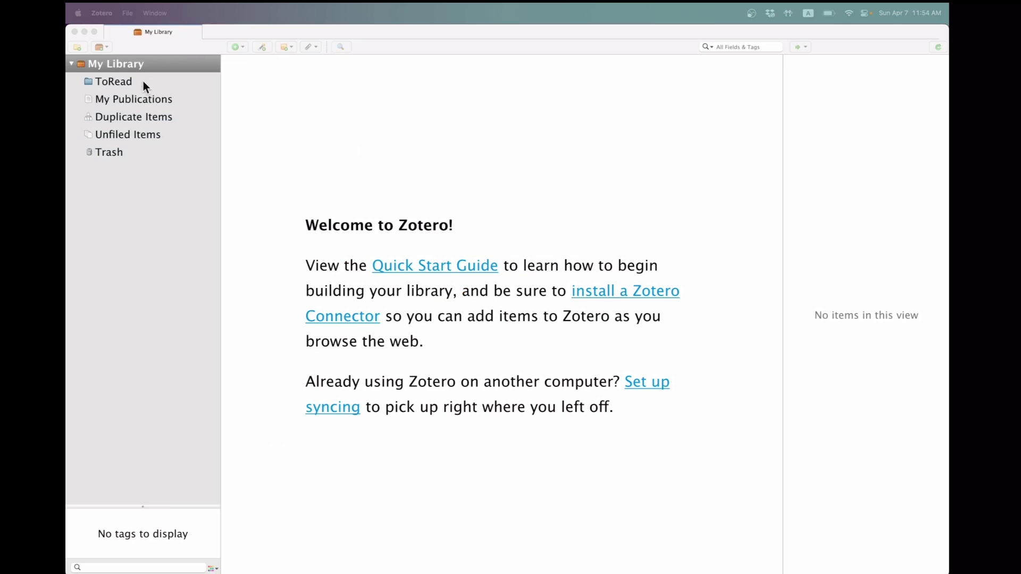
click(133, 84)
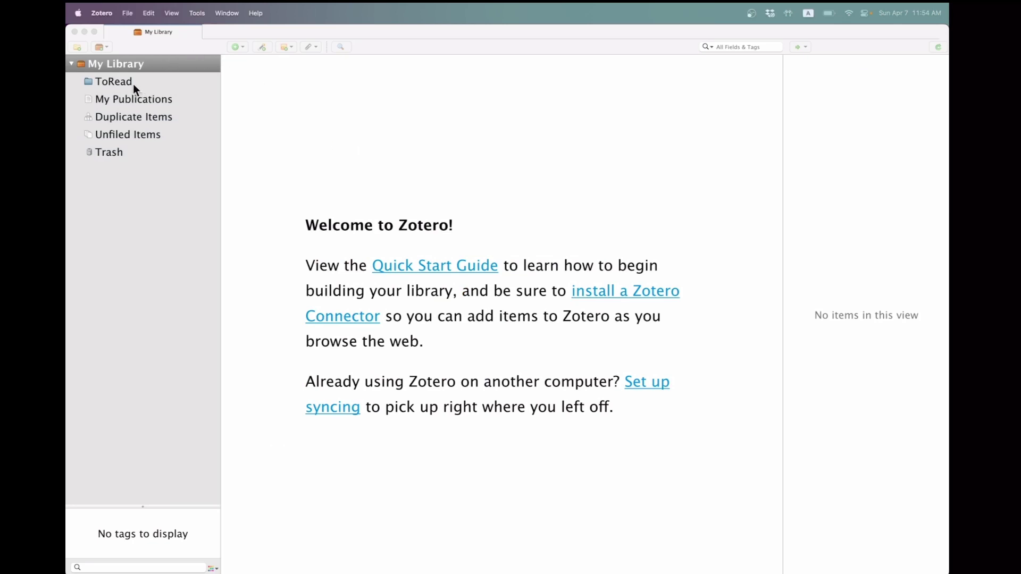
click(113, 83)
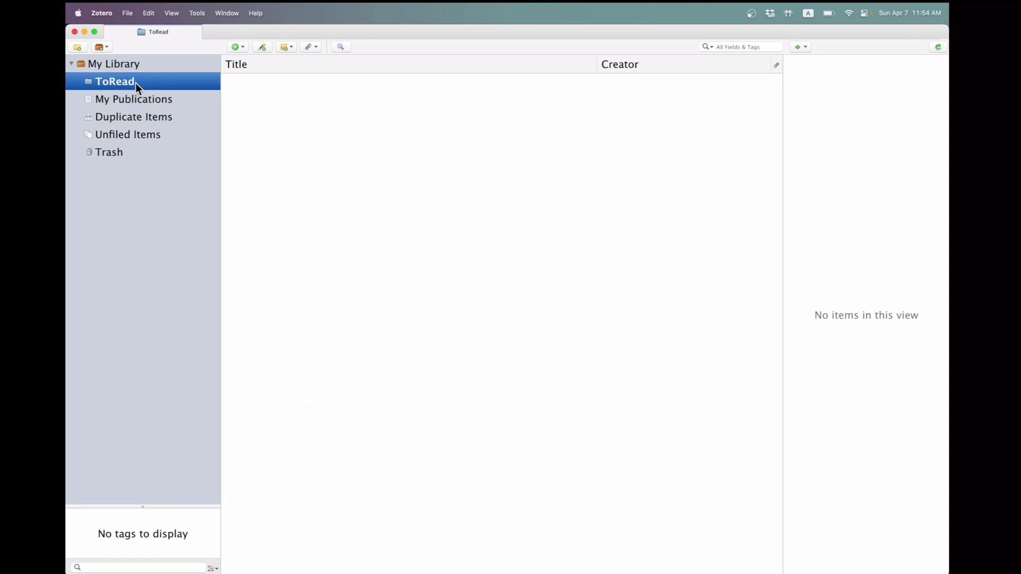
- Save the ACM phone lock article with its PDF into ToRead through the Zotero Connector
key(super+Tab)
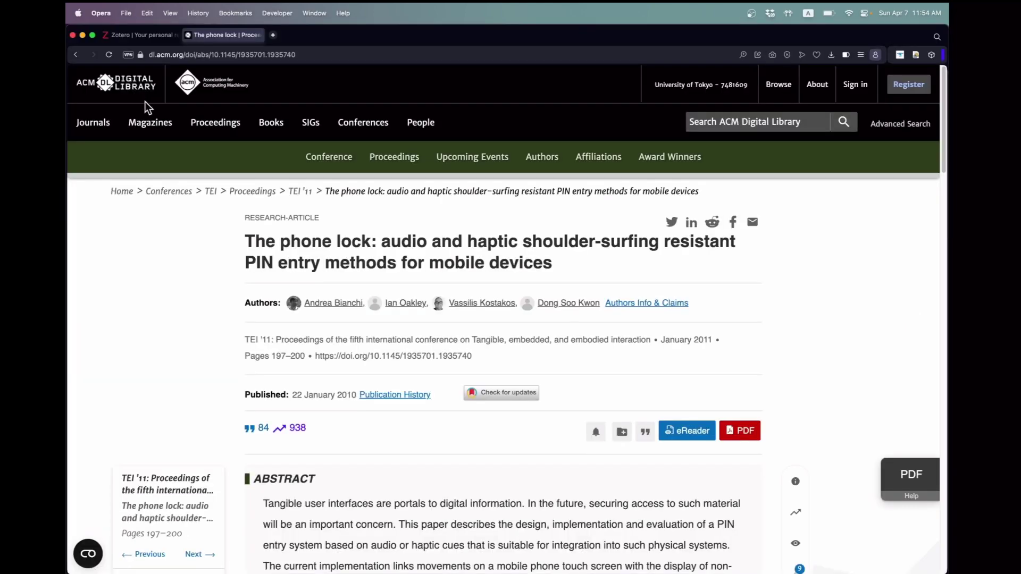
scroll(323, 254, down, 5)
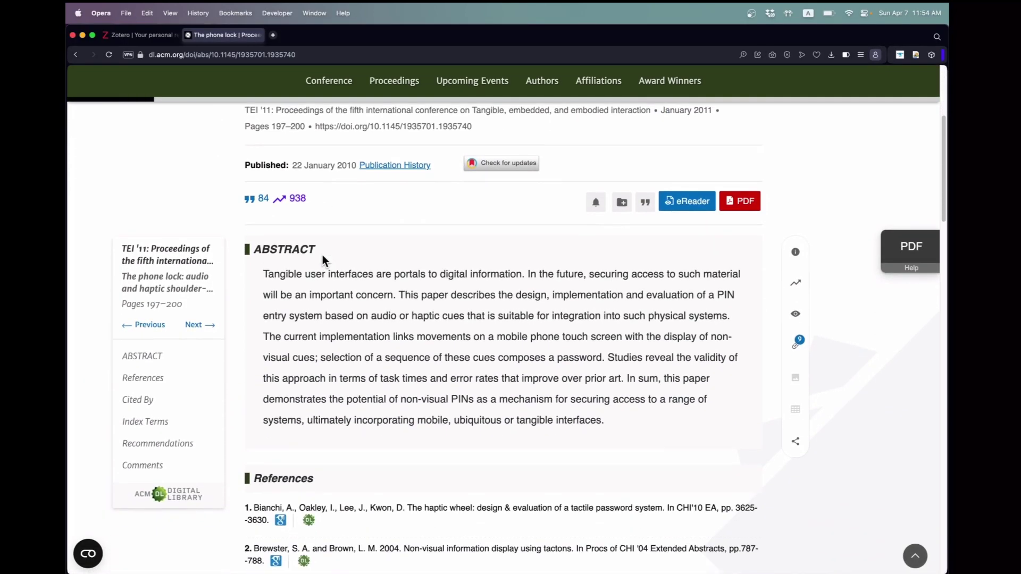
scroll(322, 254, up, 5)
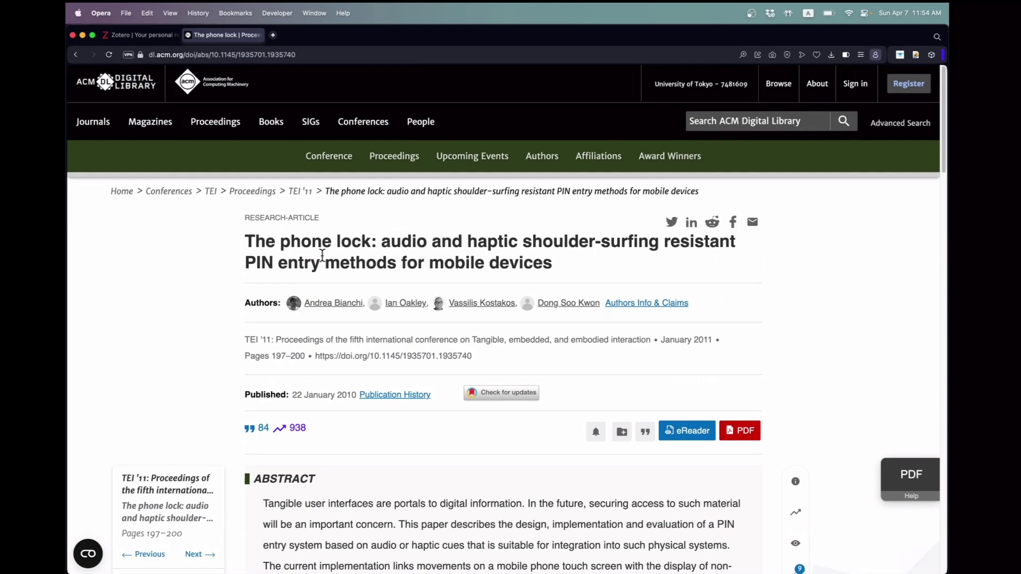
click(915, 54)
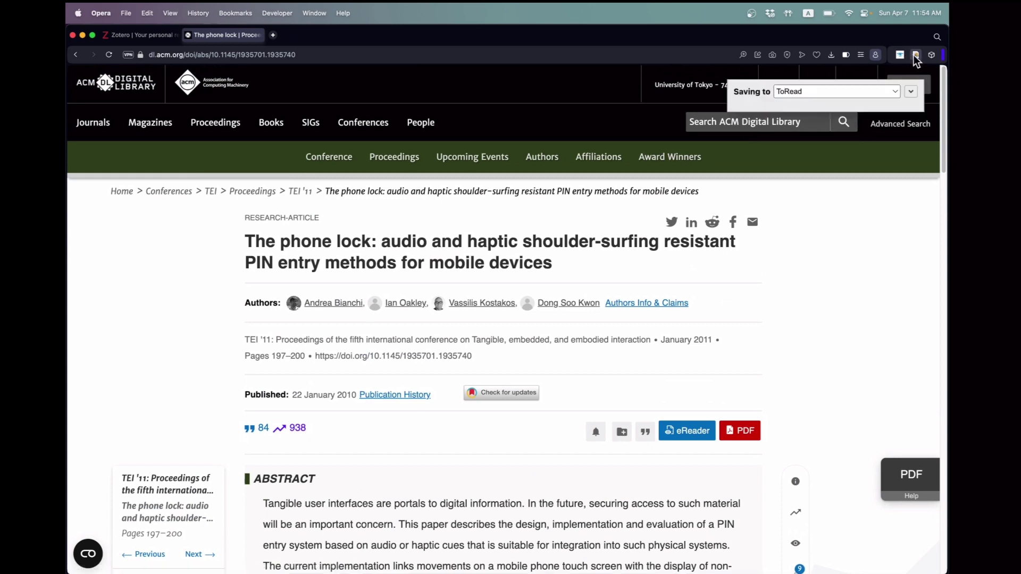
click(911, 92)
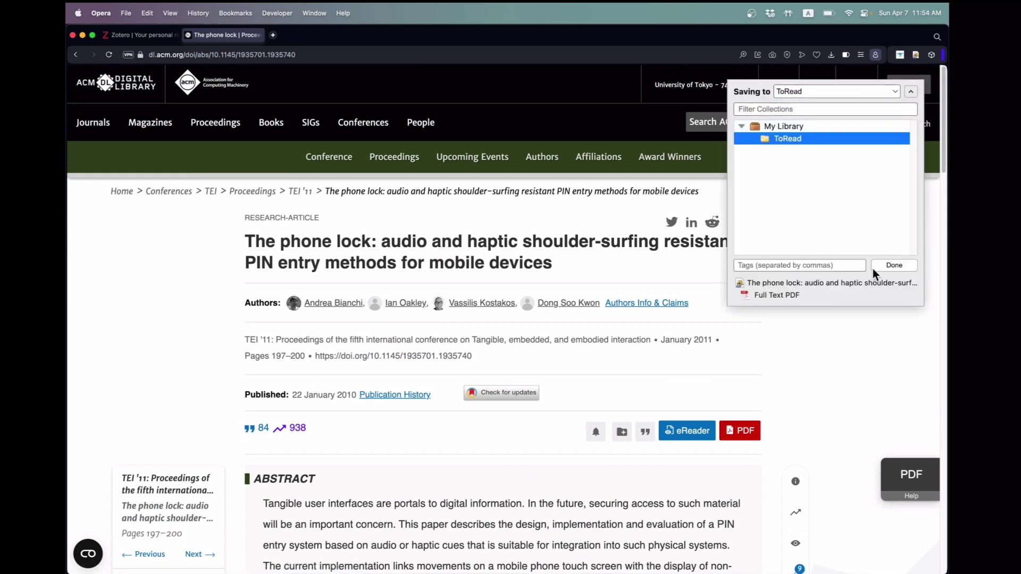
click(893, 266)
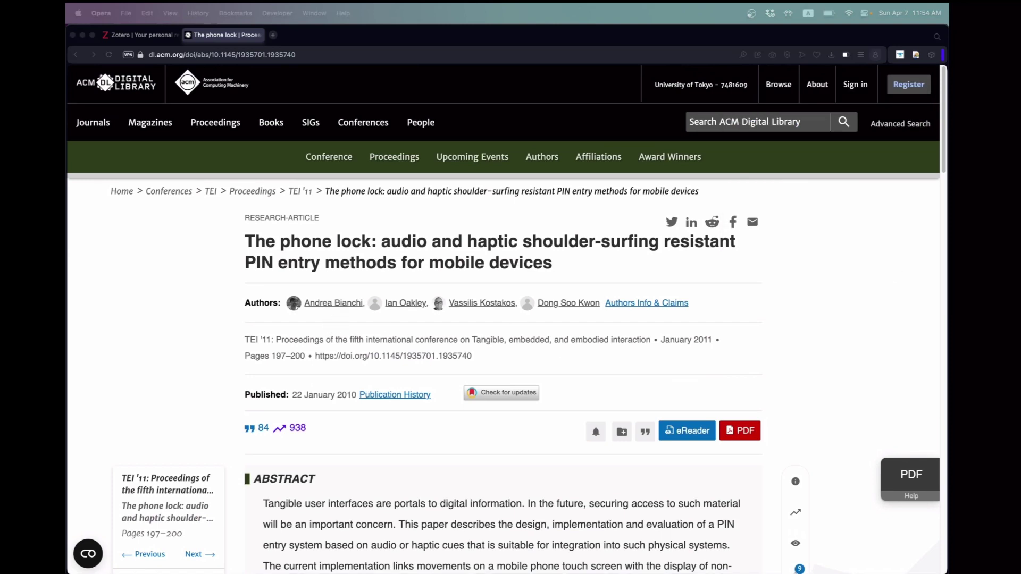
key(super+Tab)
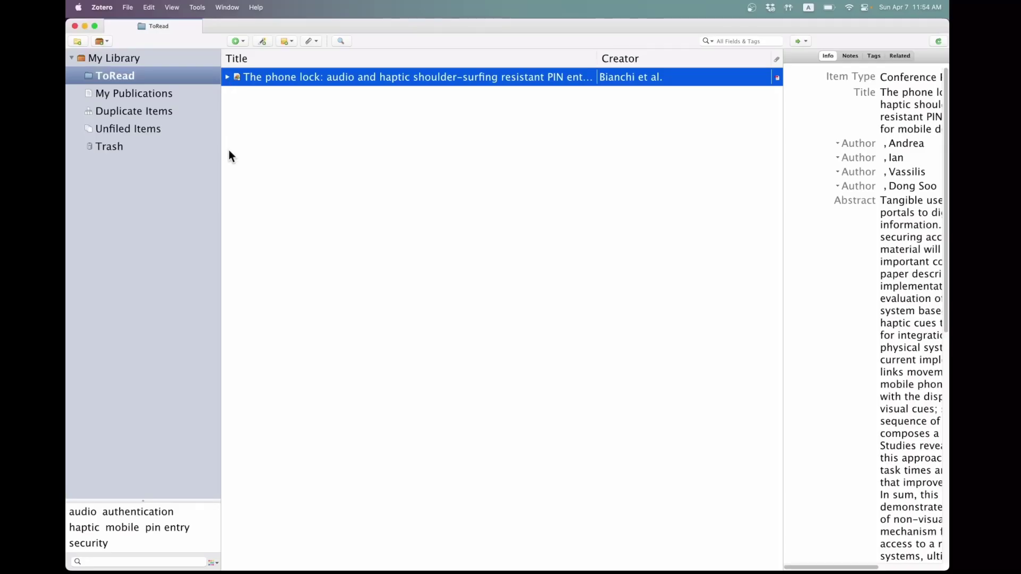
- Add the tag 'HCI' to the phone lock paper in its Tags pane
click(876, 56)
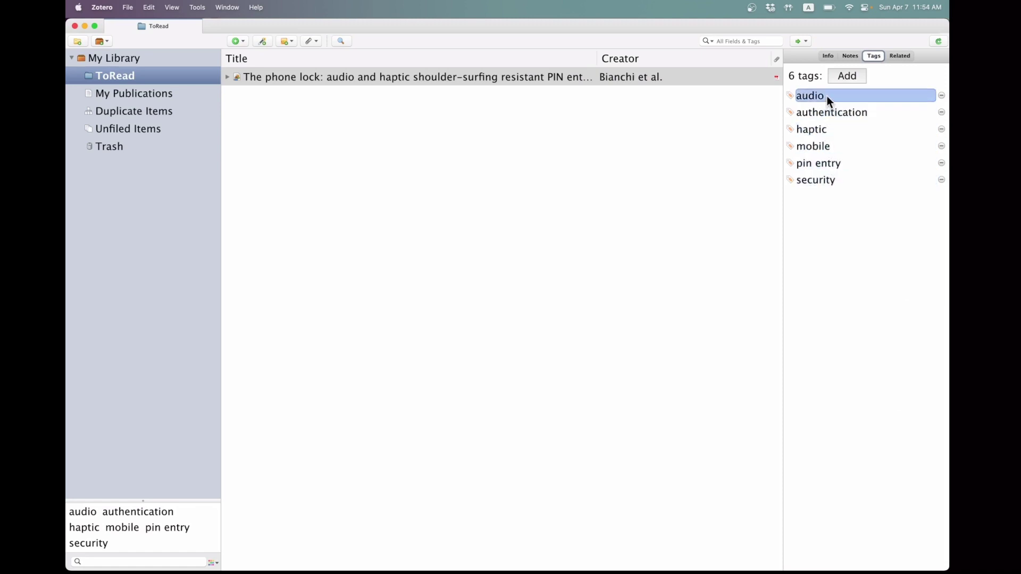
click(849, 79)
text(HCI)
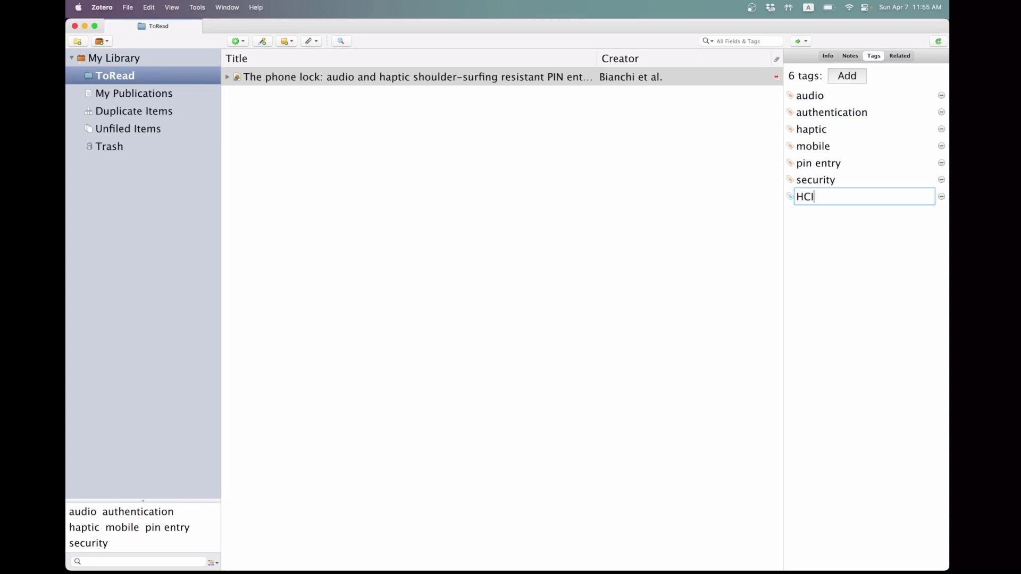
key(Return)
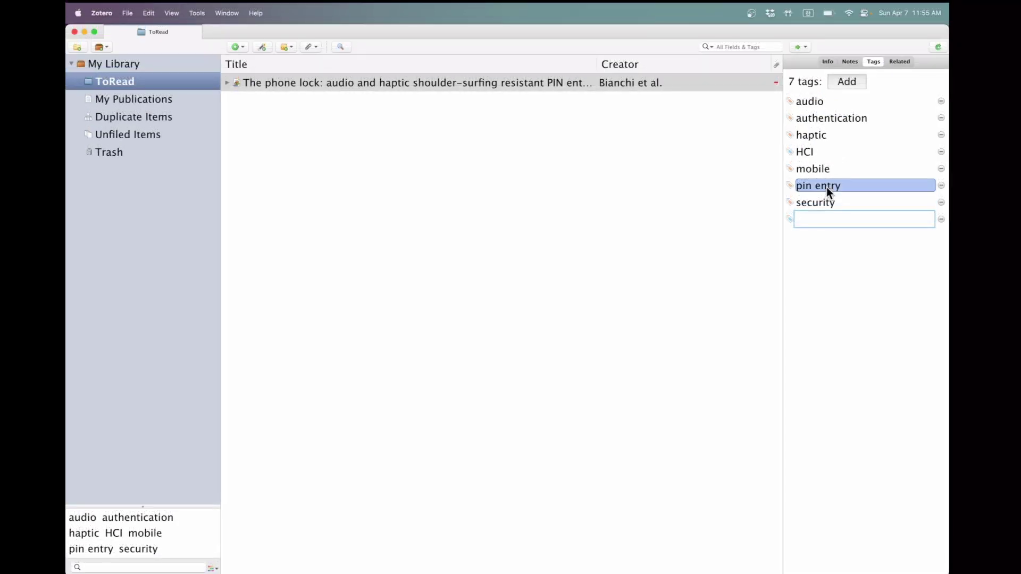
key(ctrl+super+space)
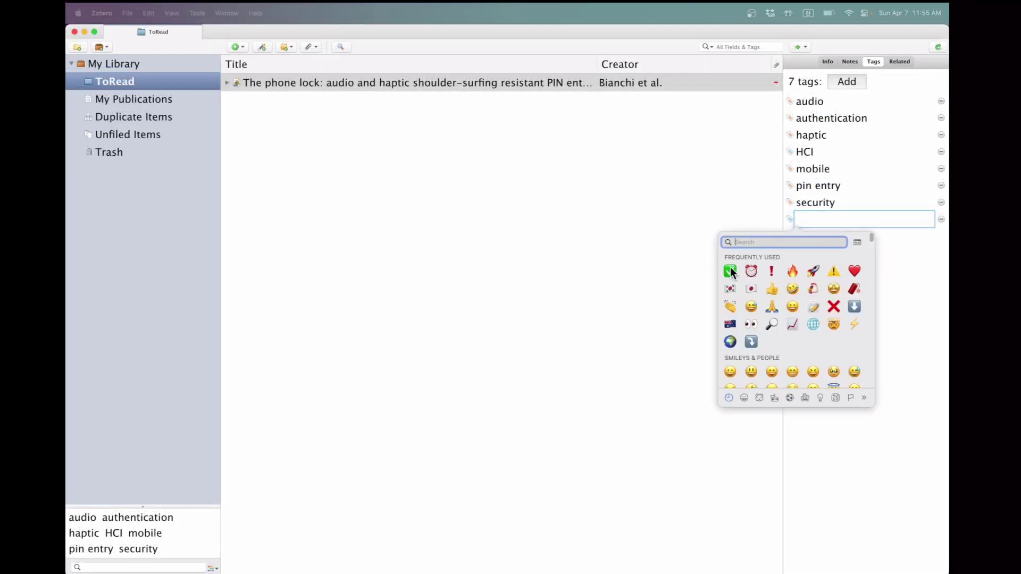
- Save a green check emoji tag and enter an alarm clock emoji in a new tag
click(730, 268)
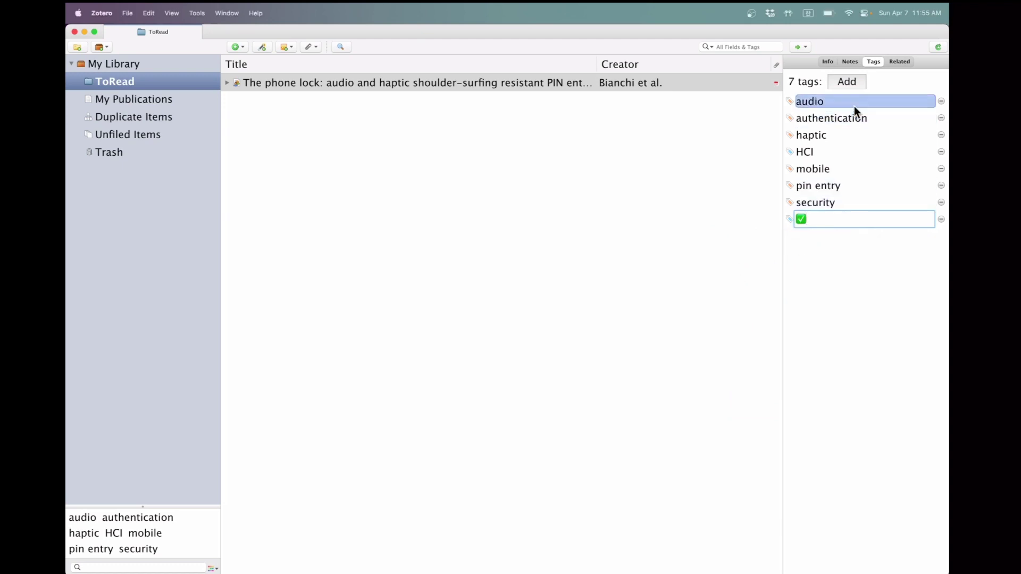
click(855, 83)
key(ctrl+super+space)
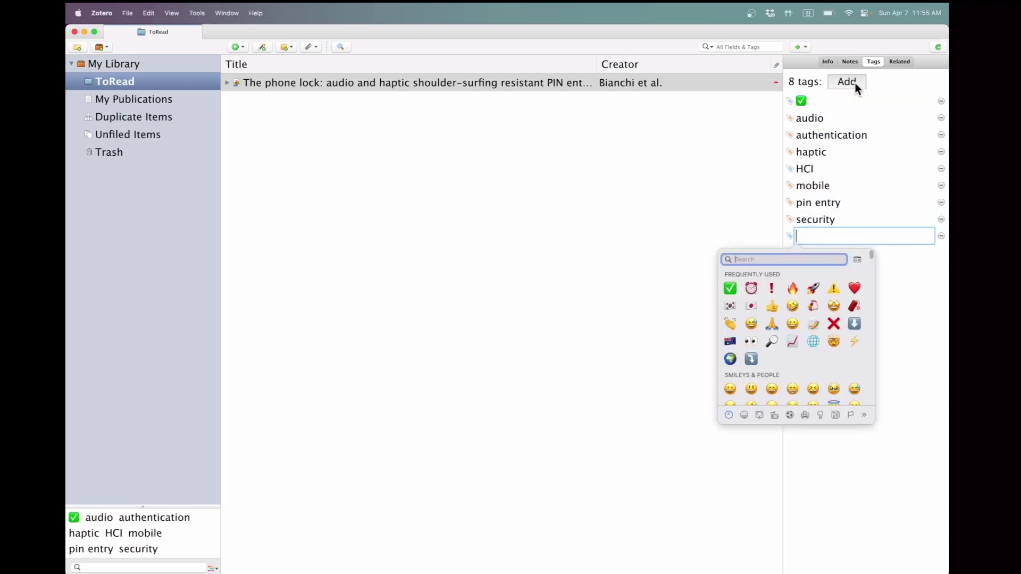
click(751, 288)
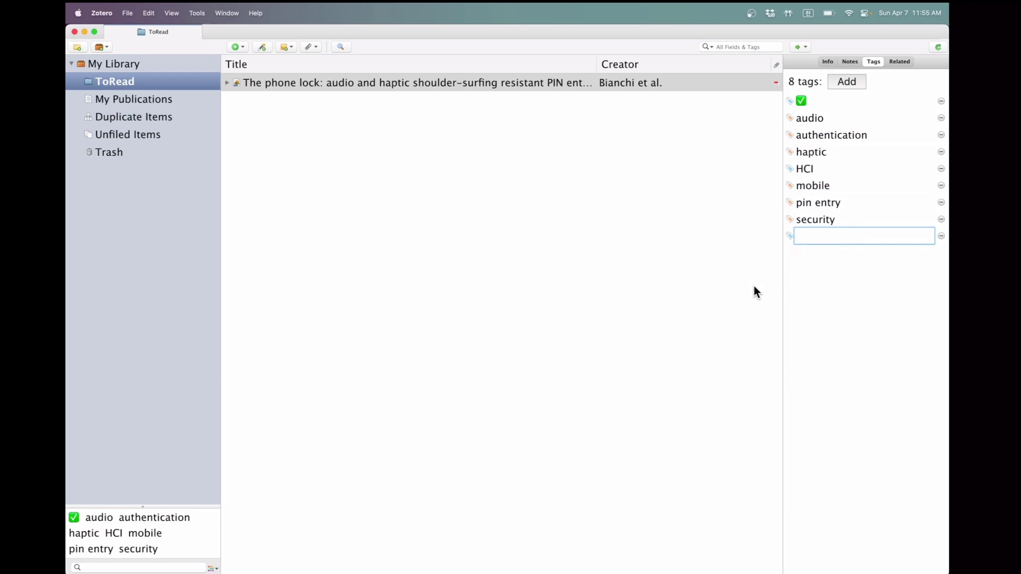
key(ctrl+super+space)
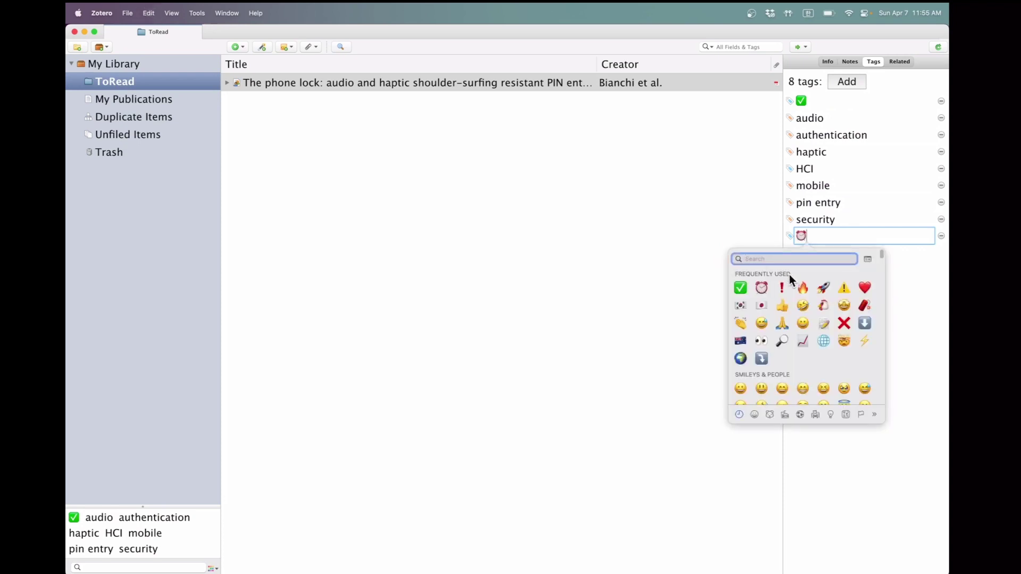
click(784, 287)
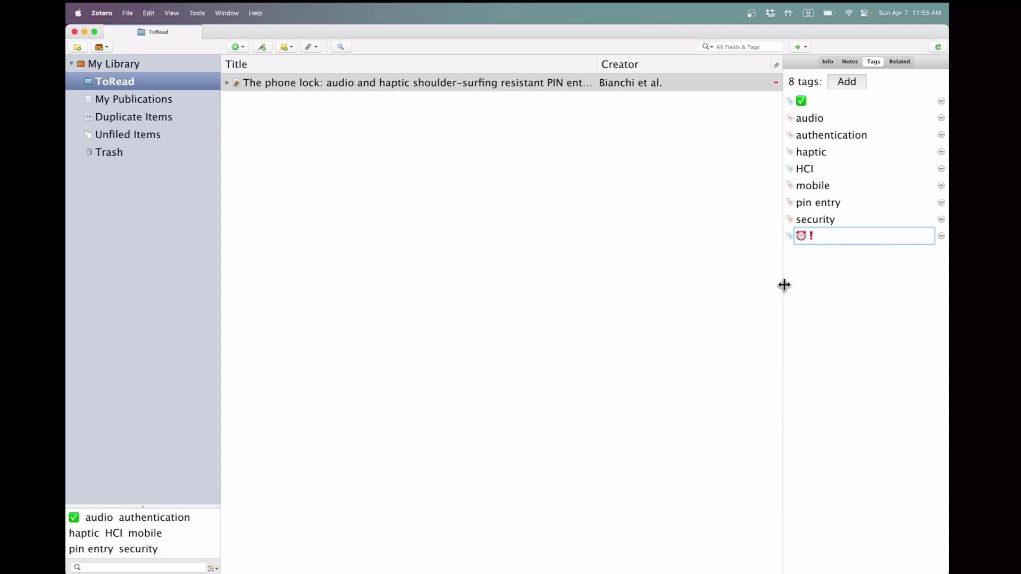
key(BackSpace)
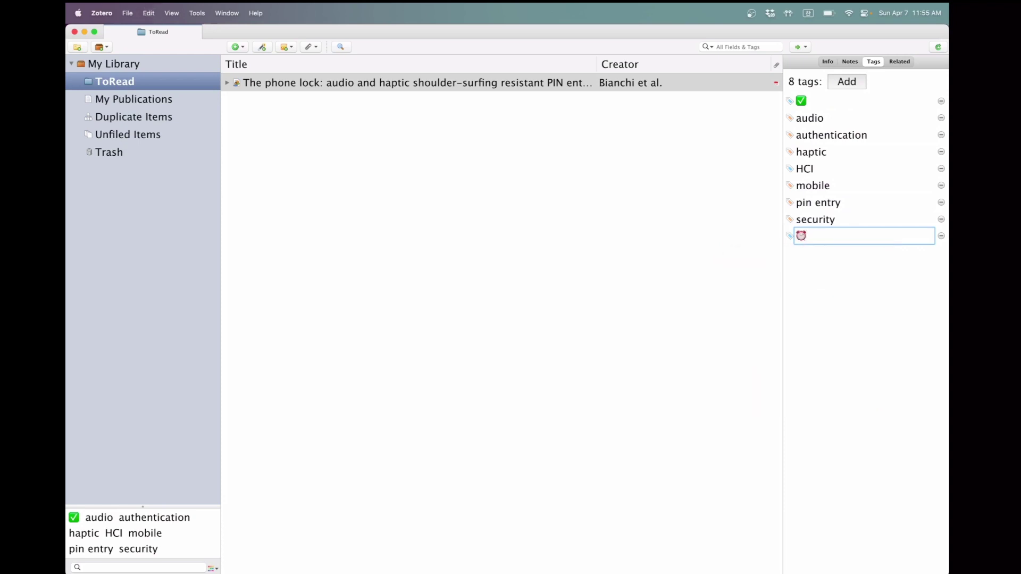
- Save the alarm clock tag, add an exclamation mark tag, and start a fire emoji tag
click(845, 80)
key(ctrl+super+space)
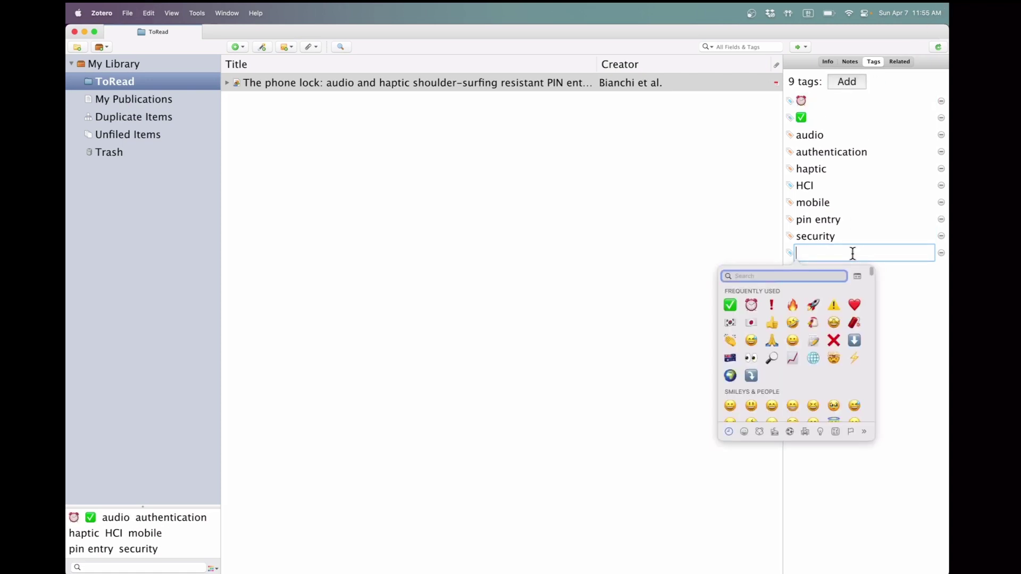
key(Escape)
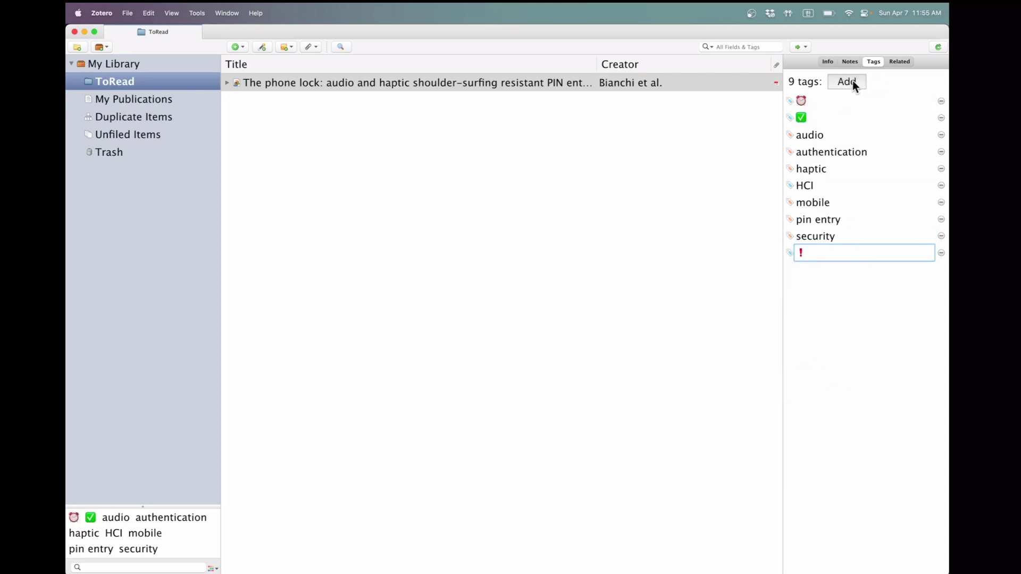
click(854, 80)
key(ctrl+super+space)
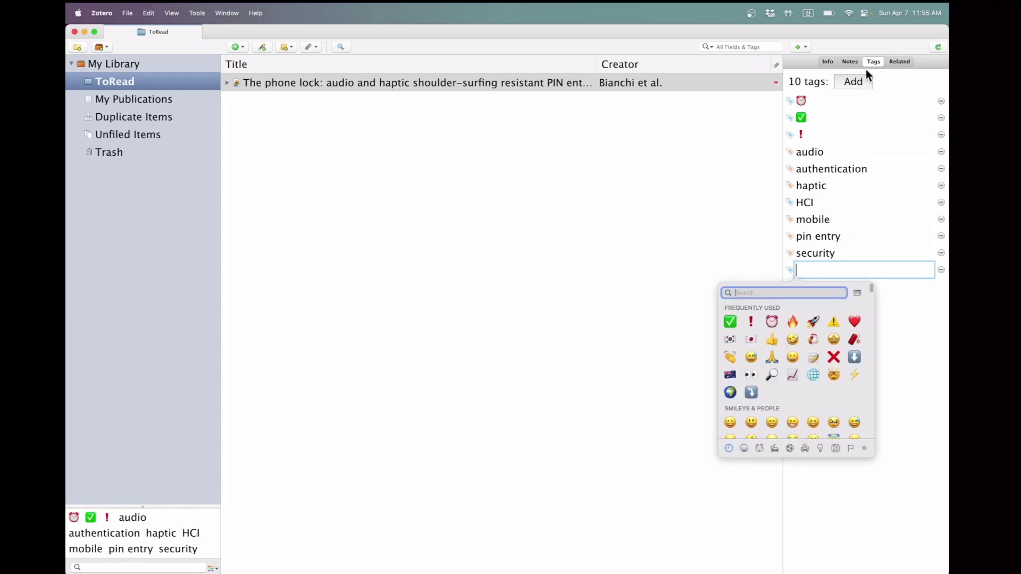
click(792, 322)
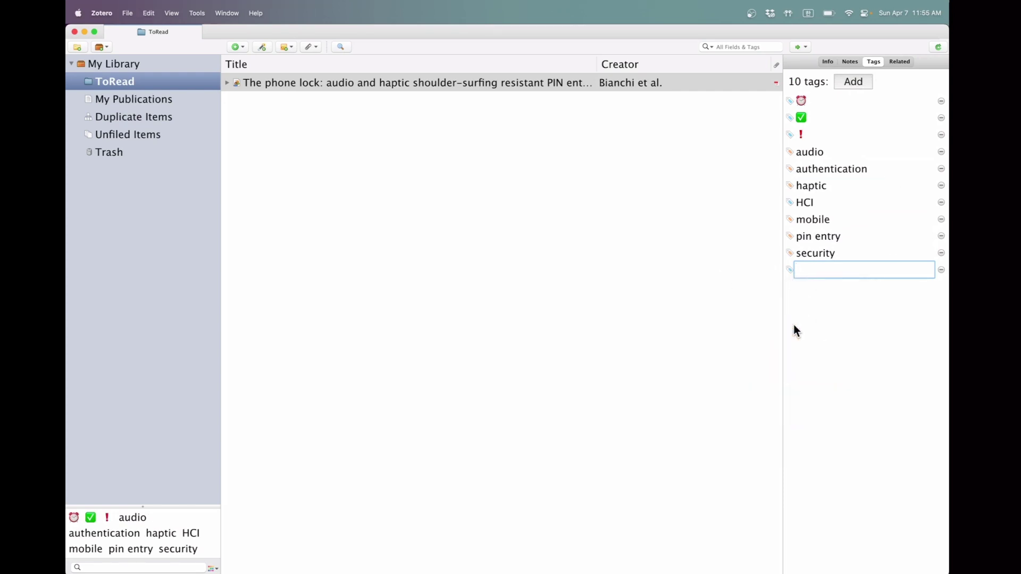
- Save the fire emoji tag and assign a colour to the checkmark tag
key(Return)
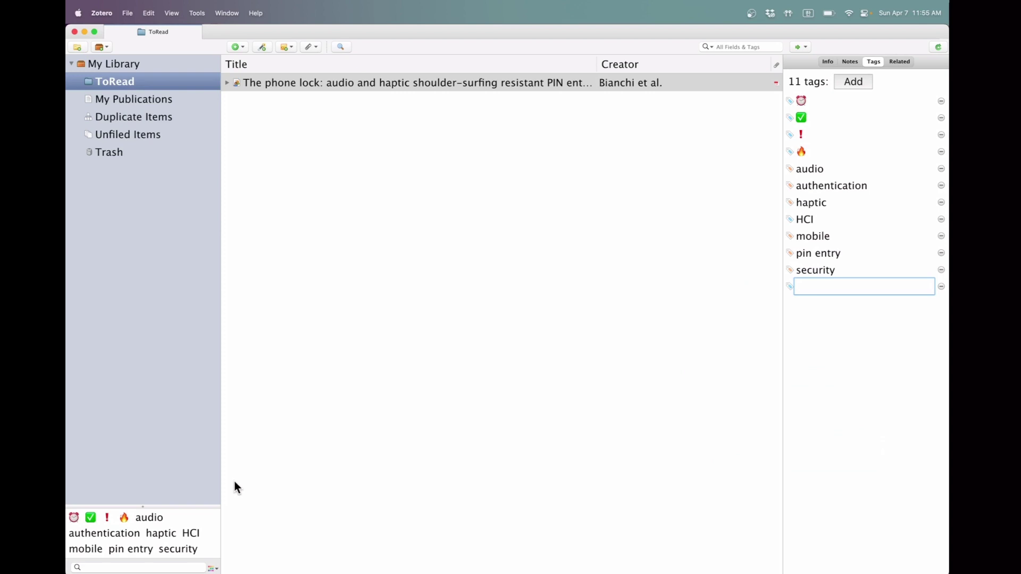
right_click(94, 408)
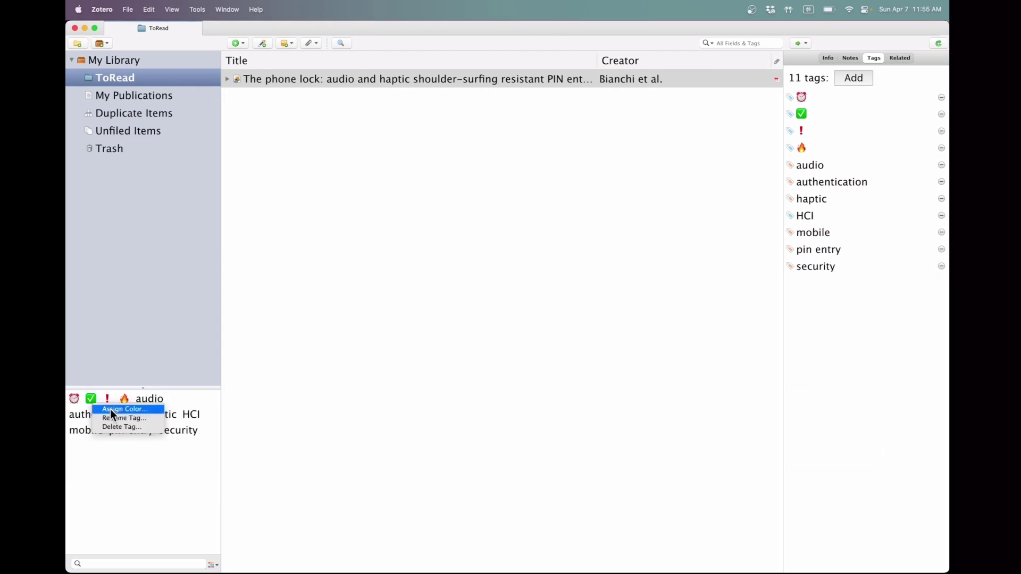
click(110, 409)
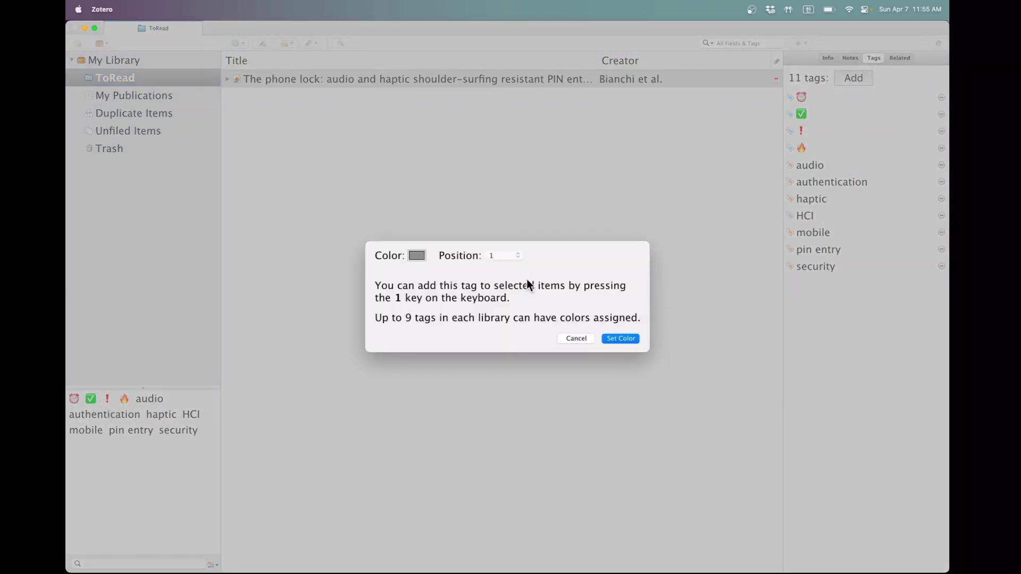
click(620, 338)
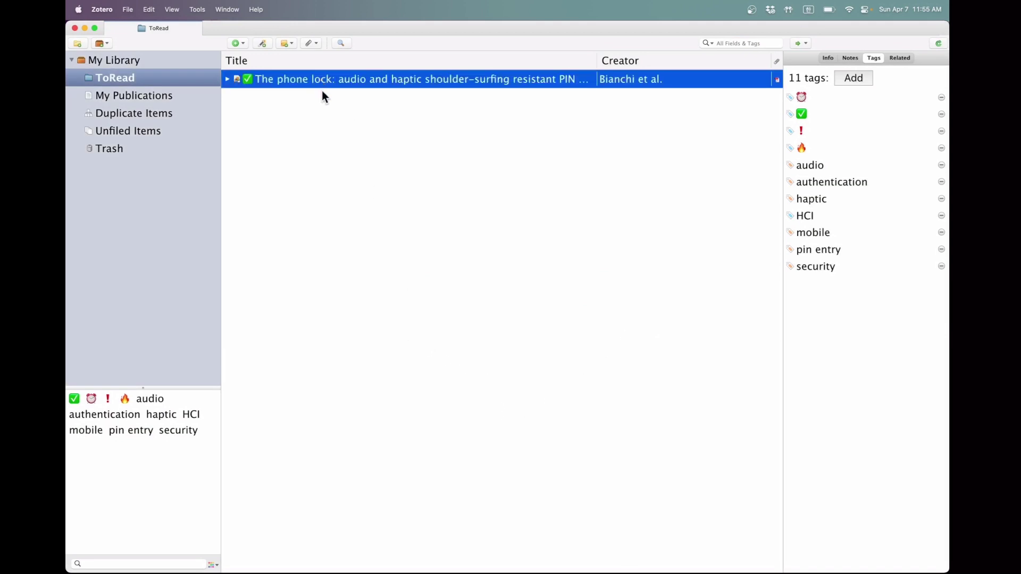
key(1)
key(1)
key(1)
key(1)
- Assign colours to the exclamation, fire and alarm clock emoji tags
right_click(112, 400)
click(128, 411)
click(620, 342)
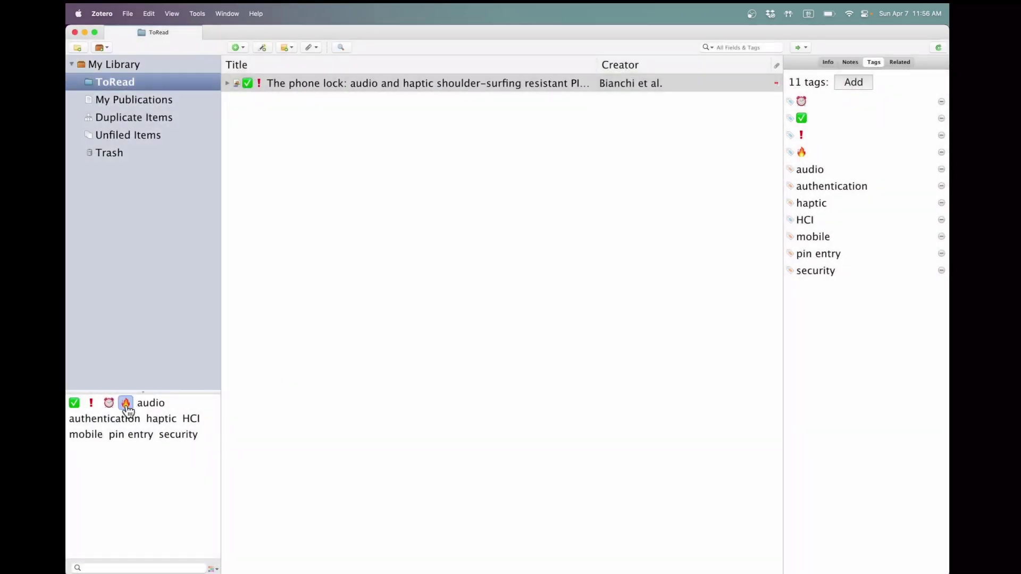
right_click(139, 405)
click(142, 411)
key(Return)
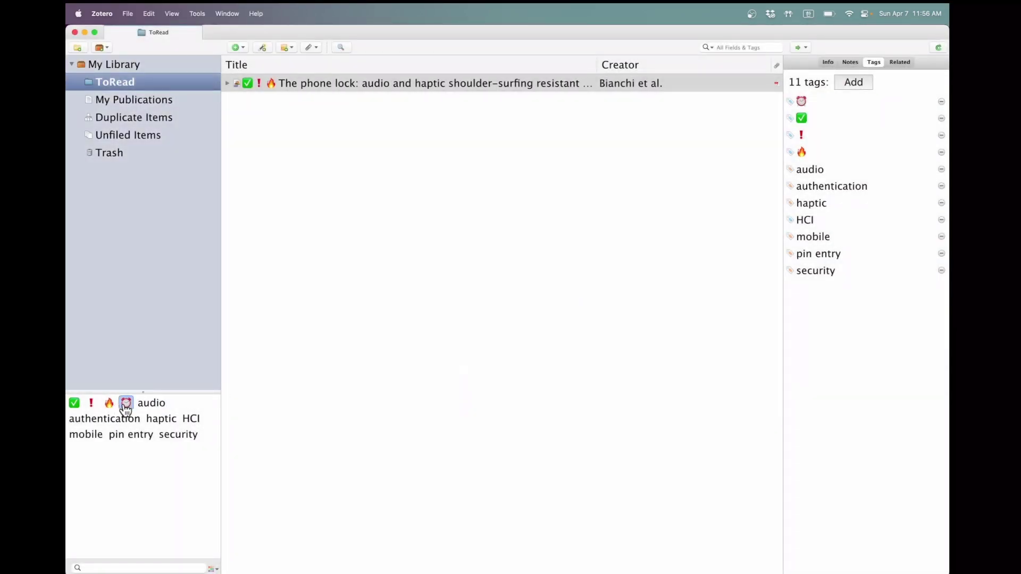
right_click(127, 404)
click(145, 413)
click(619, 344)
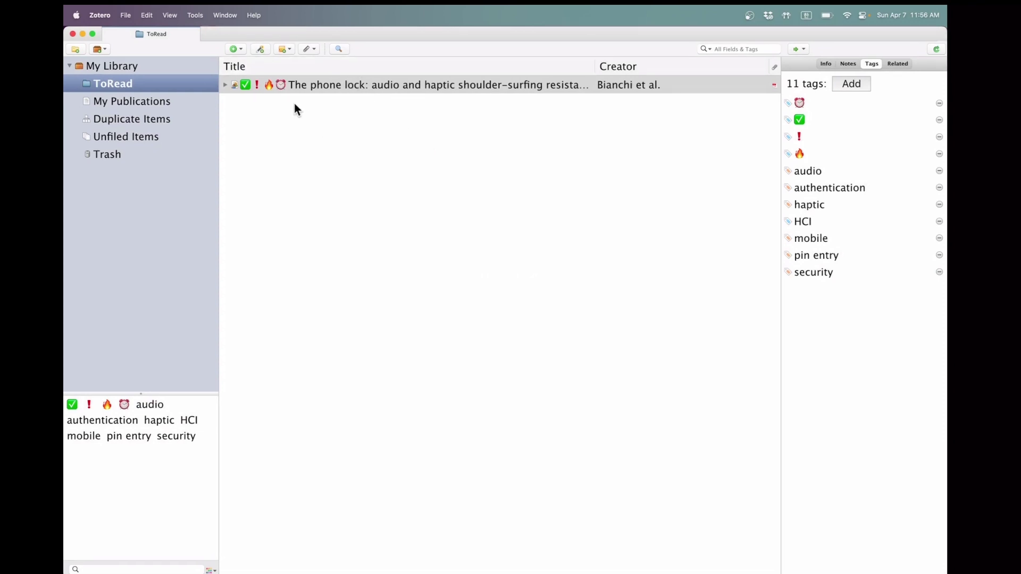
- Remove the four coloured emoji tags from the phone lock paper using keys 1–4
click(291, 87)
key(1)
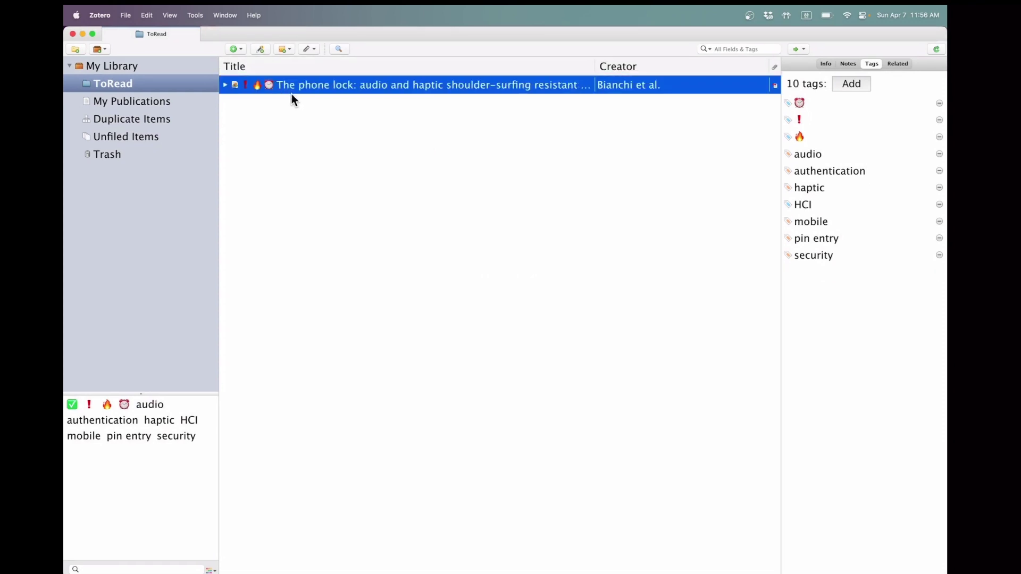
key(2)
key(3)
key(4)
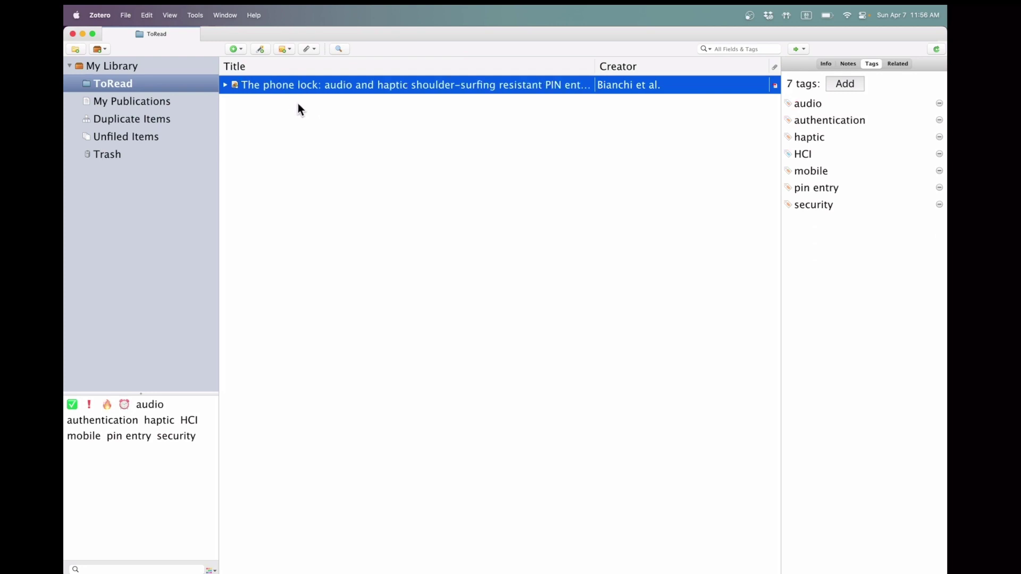
key(1)
key(1)
key(2)
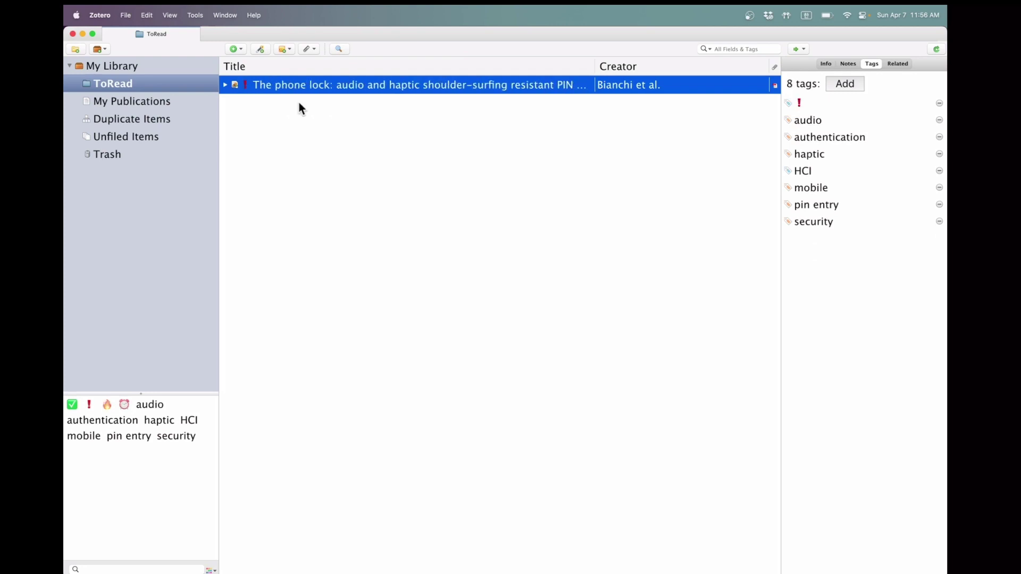
key(2)
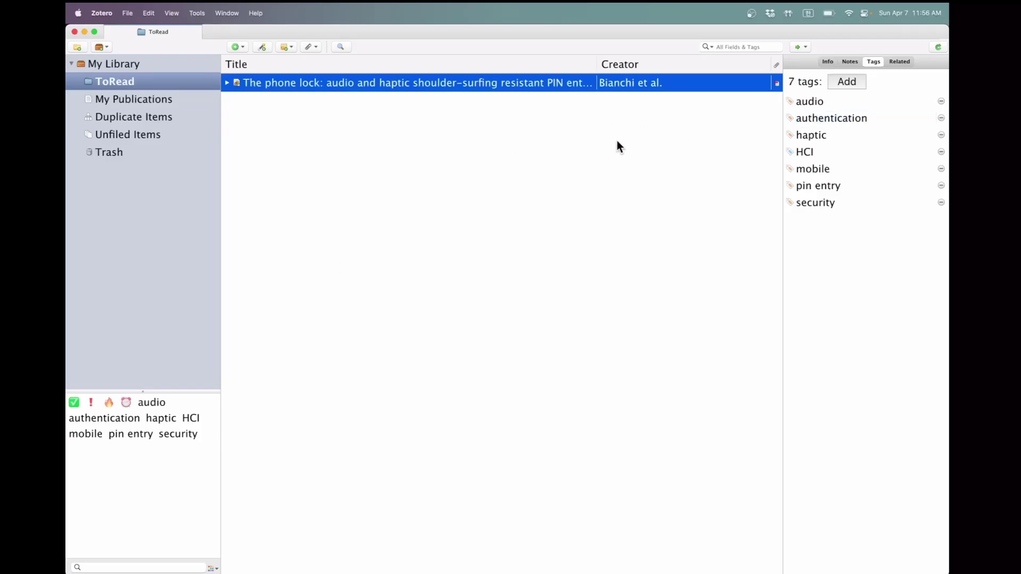
- Add a child note reading 'This is an interesting paper' to the phone lock paper
click(850, 62)
click(854, 82)
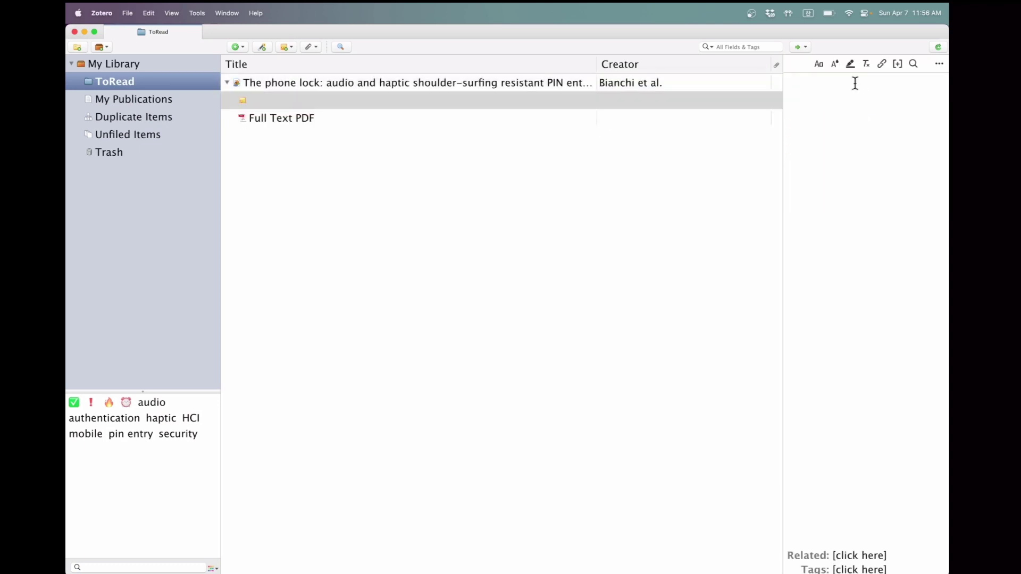
drag(782, 96, 729, 95)
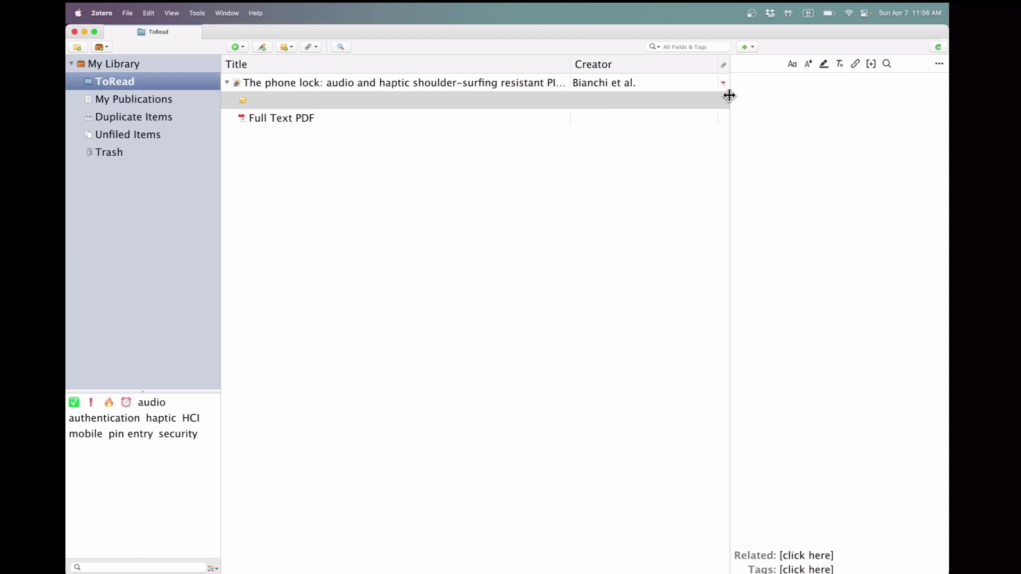
text(Aㅗㅑ)
key(BackSpace)
key(BackSpace)
key(BackSpace)
key(ctrl+space)
text(This is an interesting paper)
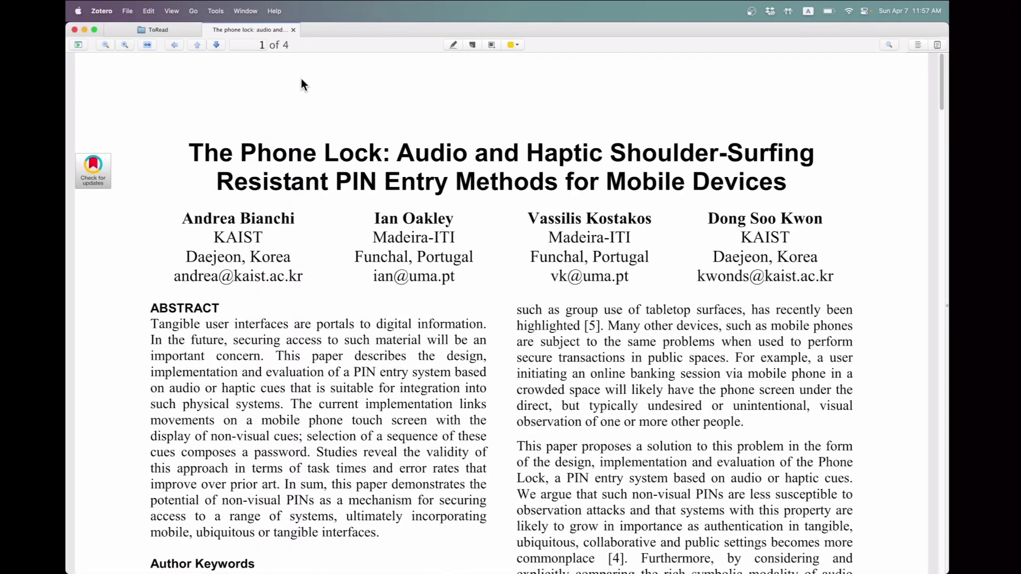
- Show the note beside the PDF and highlight the abstract's key sentence in yellow
click(938, 45)
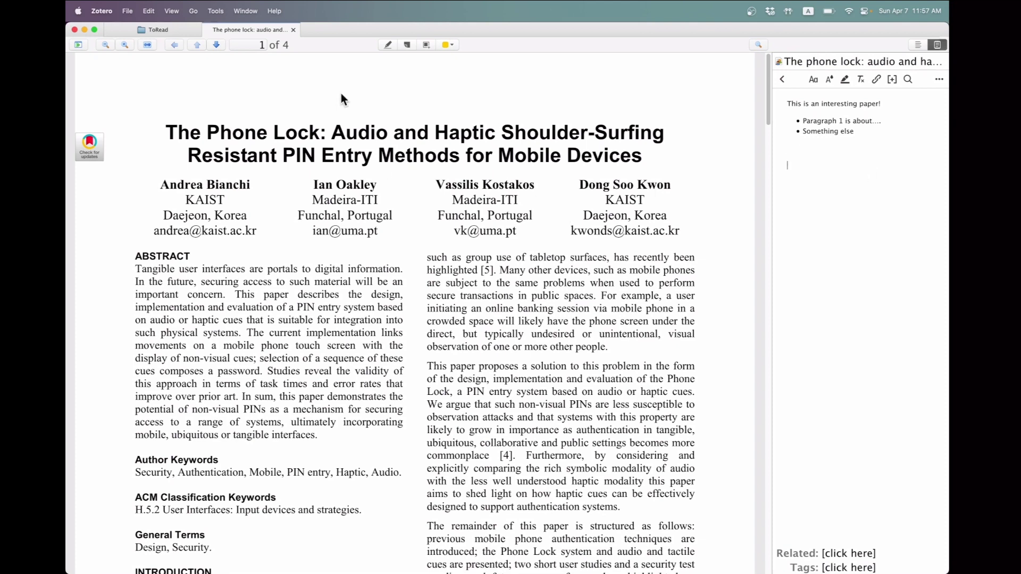
click(388, 46)
drag(234, 294, 798, 200)
- Highlight the 'This paper proposes' paragraph in red and drag it into the note
click(448, 45)
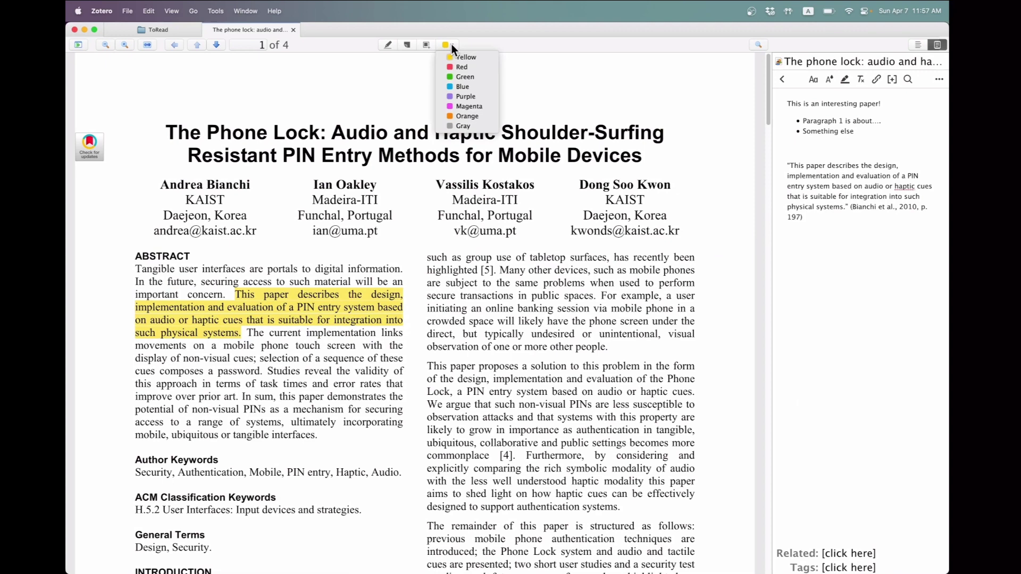
click(492, 68)
mouse_move(428, 366)
mouse_down()
mouse_move(557, 392)
mouse_move(491, 456)
mouse_move(428, 366)
mouse_up()
click(535, 478)
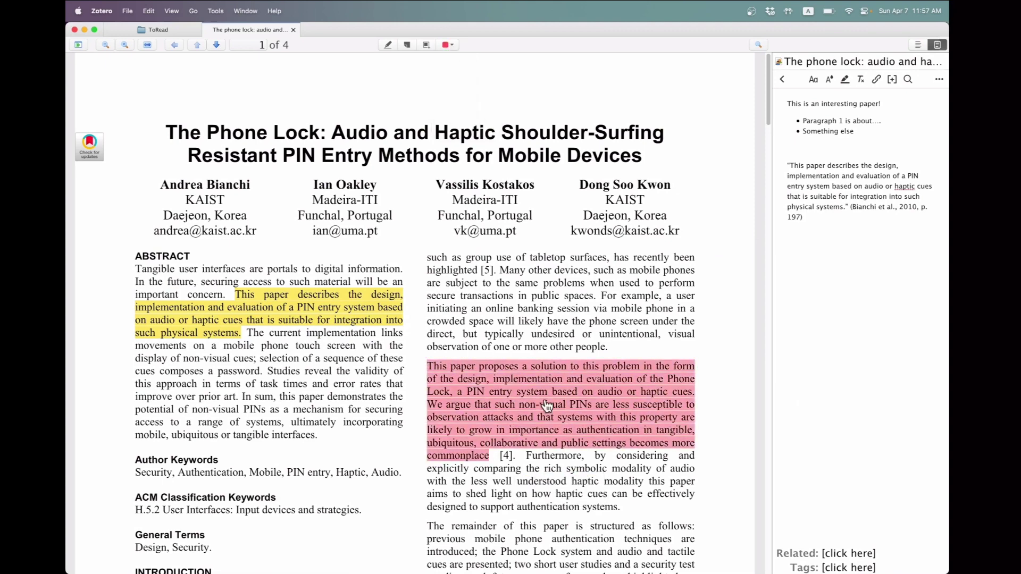
drag(546, 407, 899, 345)
scroll(658, 442, down, 3)
scroll(739, 257, up, 1)
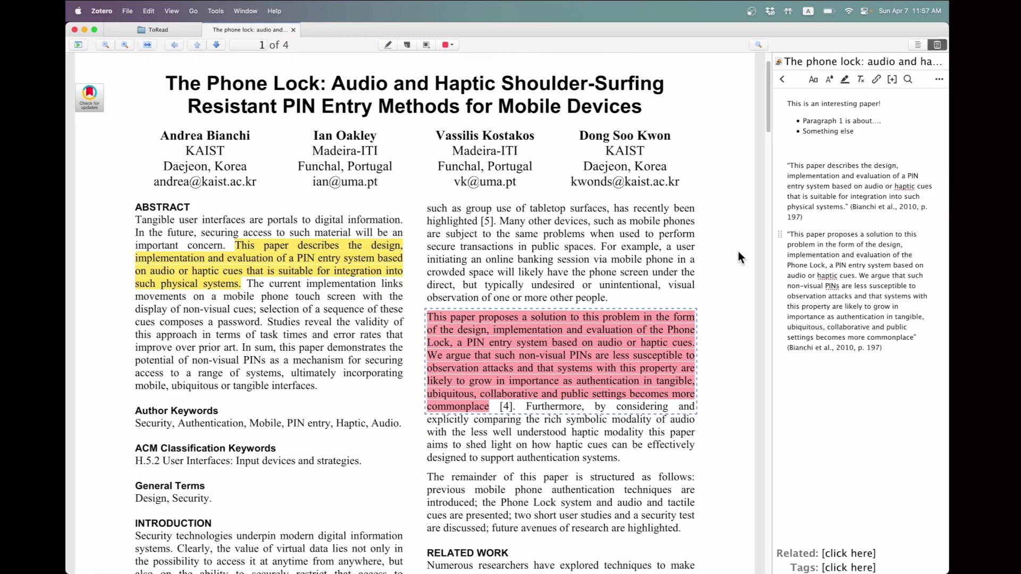
- Back in the ToRead library, add a second, empty child note to the paper
click(200, 29)
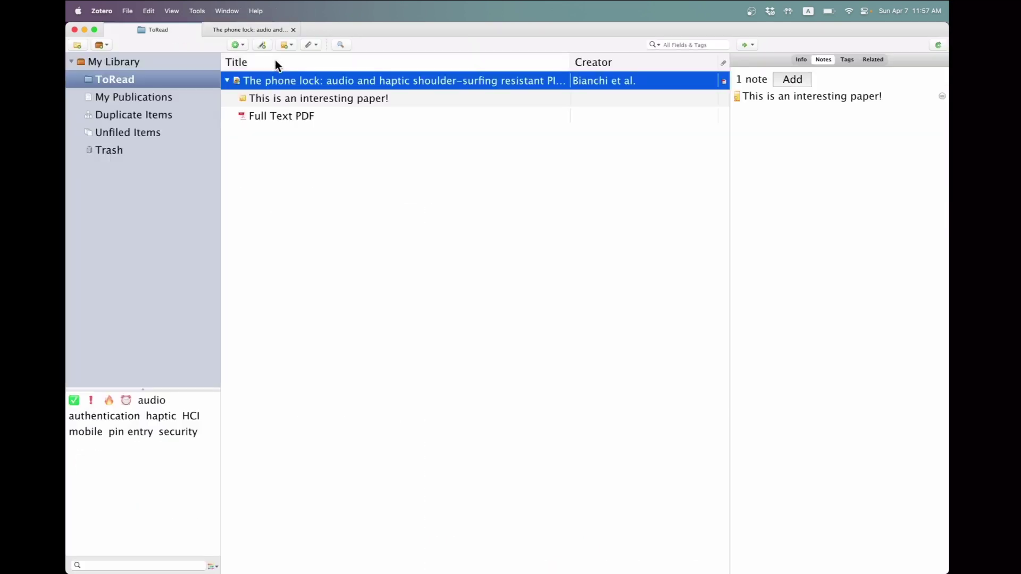
click(311, 98)
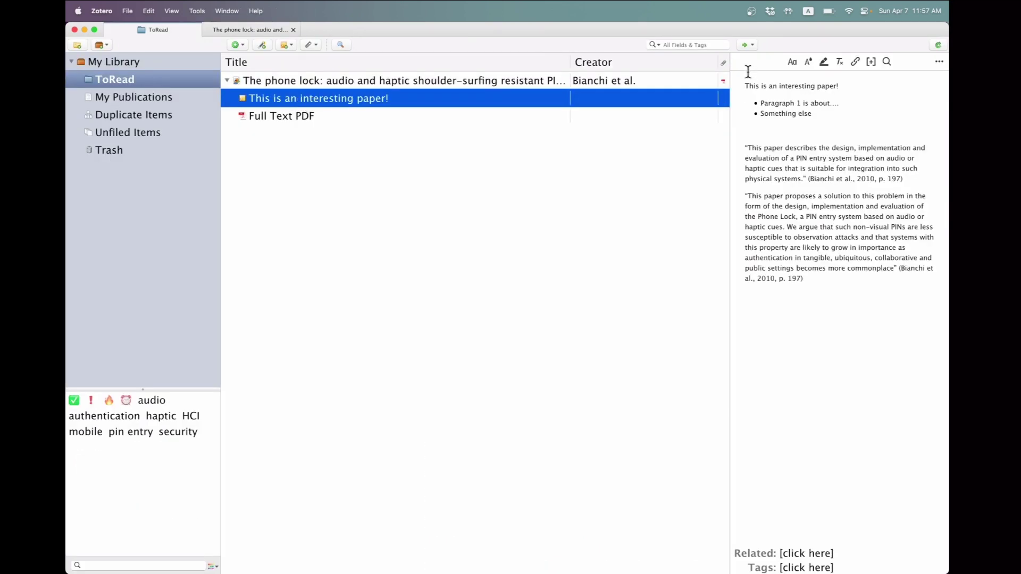
click(286, 45)
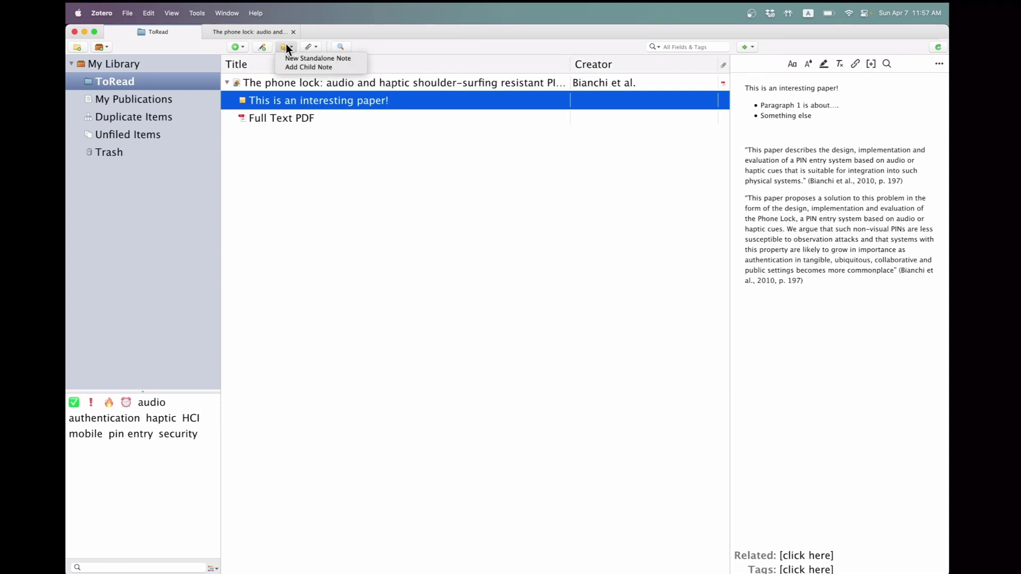
click(298, 67)
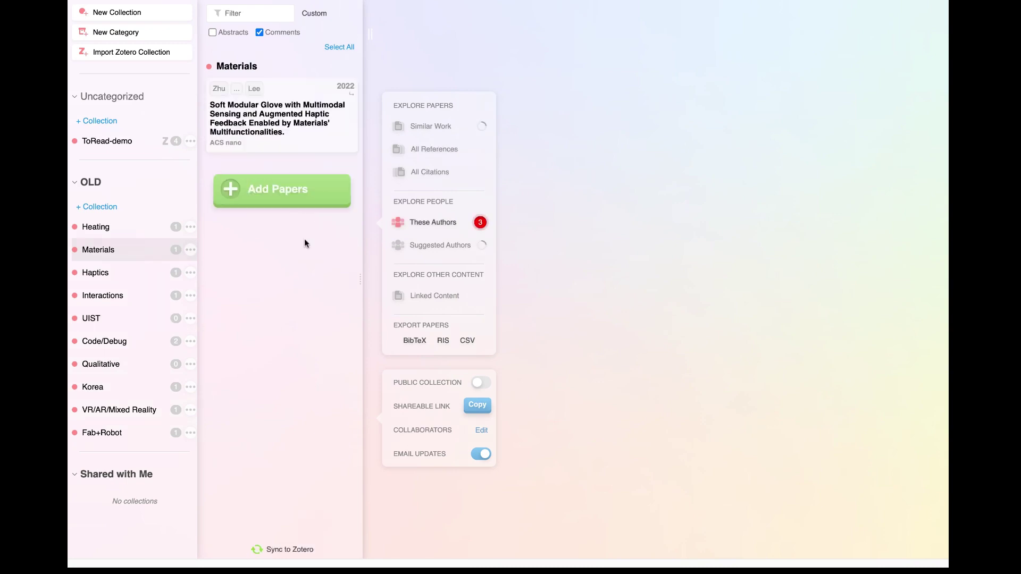
- List the Heating paper's citations and view the 'Electrical and Thermal Conductivity' paper details
click(450, 228)
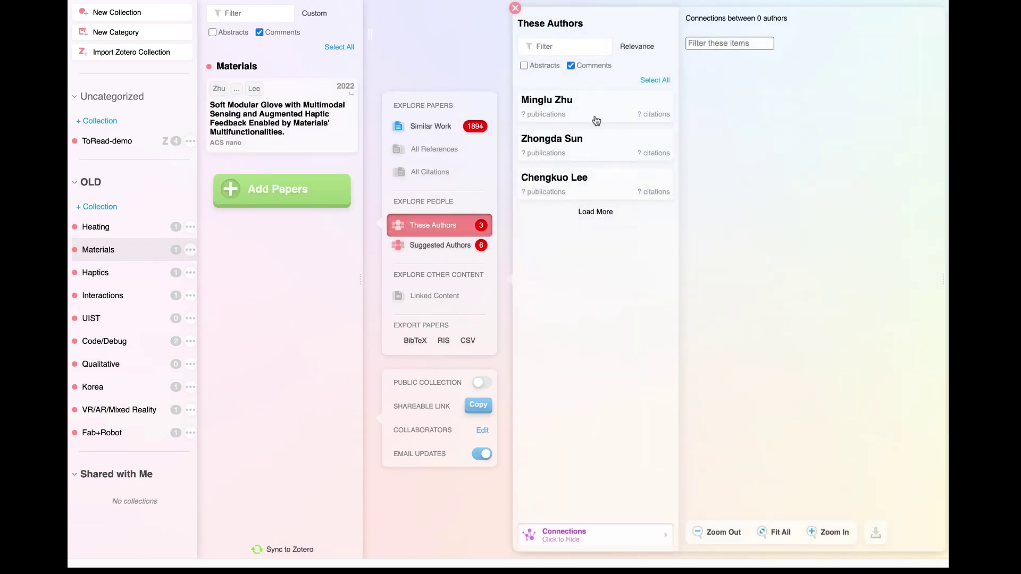
click(154, 227)
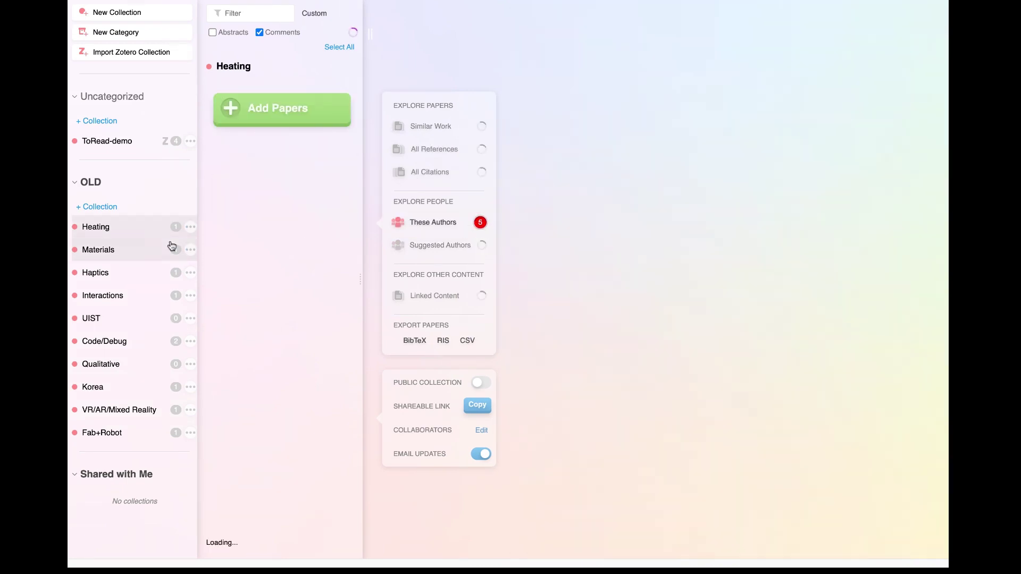
click(276, 119)
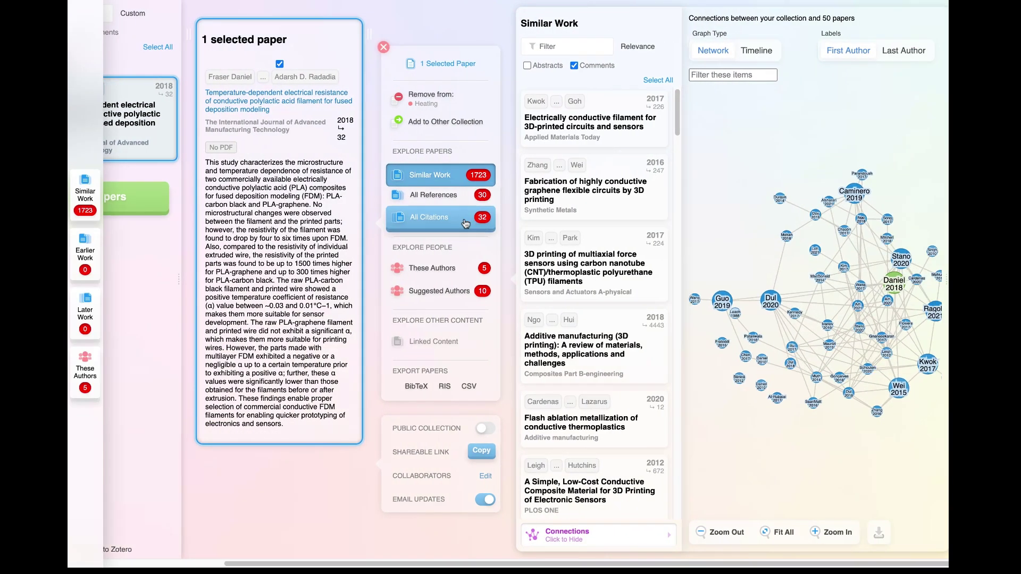
click(448, 223)
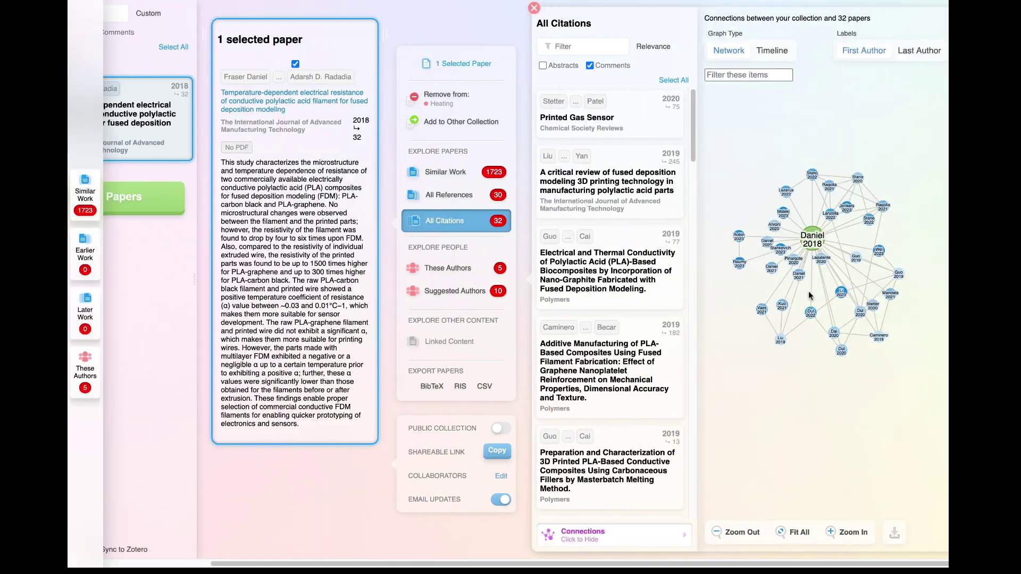
scroll(810, 296, up, 3)
click(809, 296)
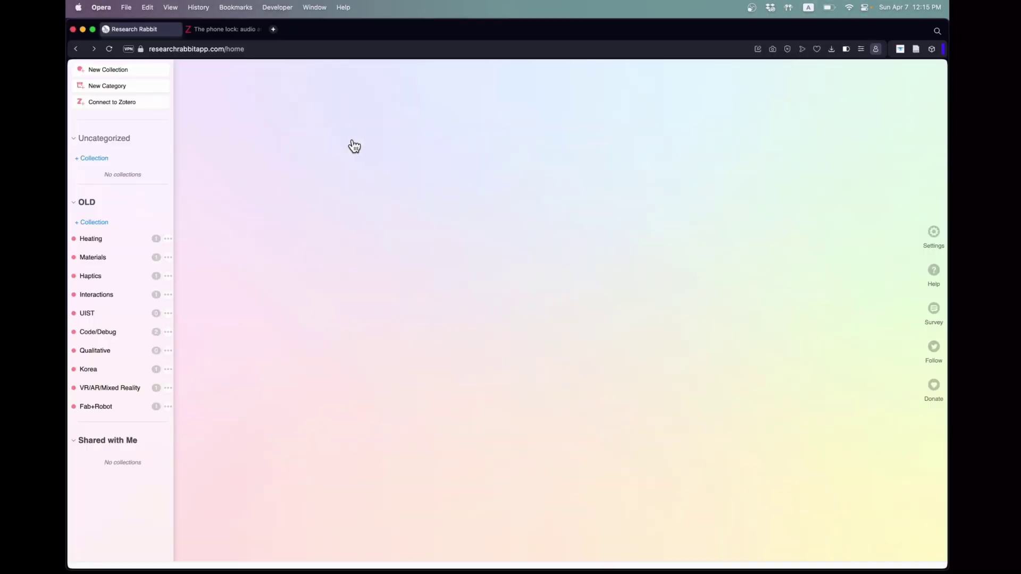
- Review Zotero's Sync preferences and check that the web library's ToRead-demo collection shows the phone lock paper
click(238, 27)
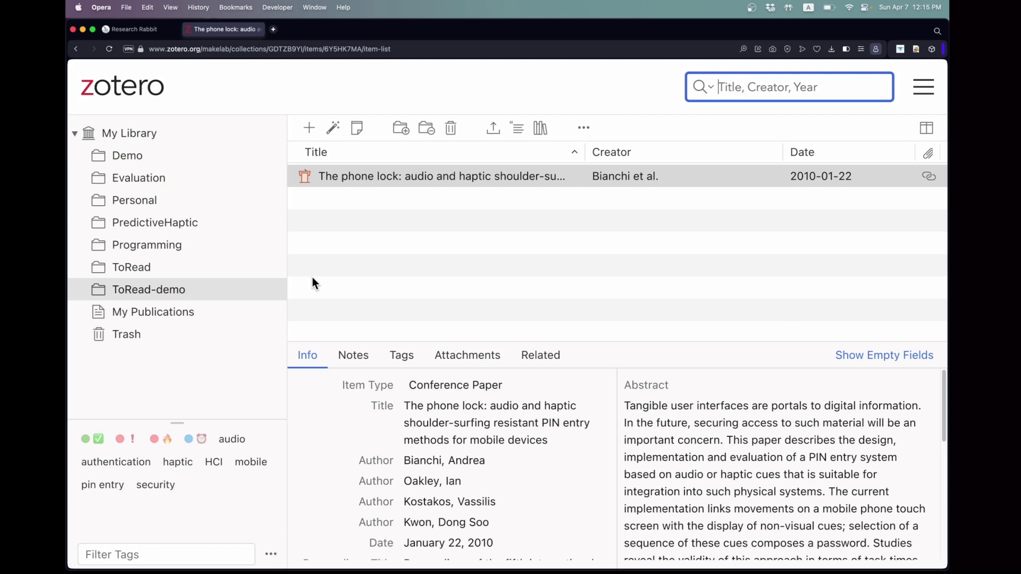
key(super+Tab)
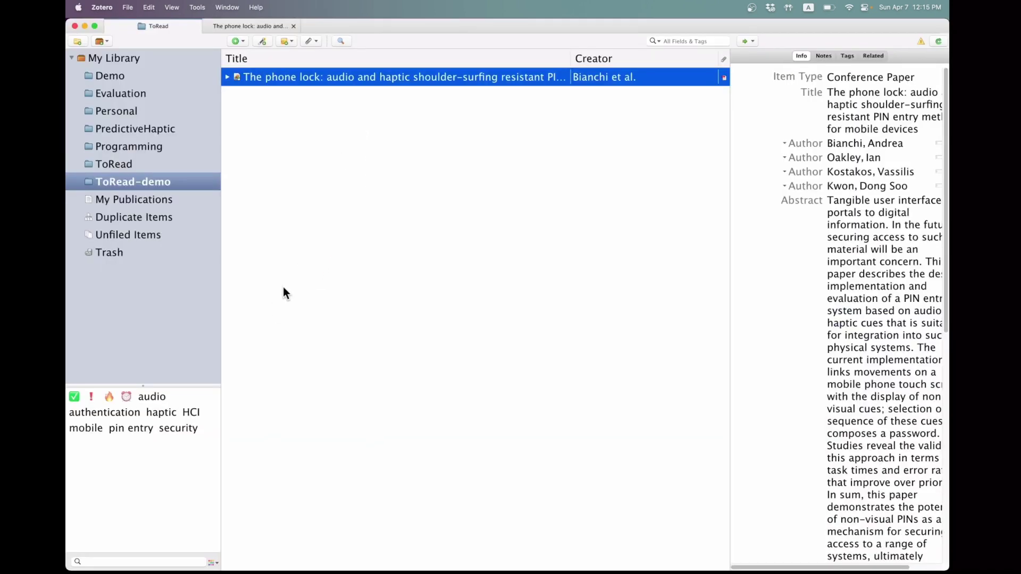
key(super+comma)
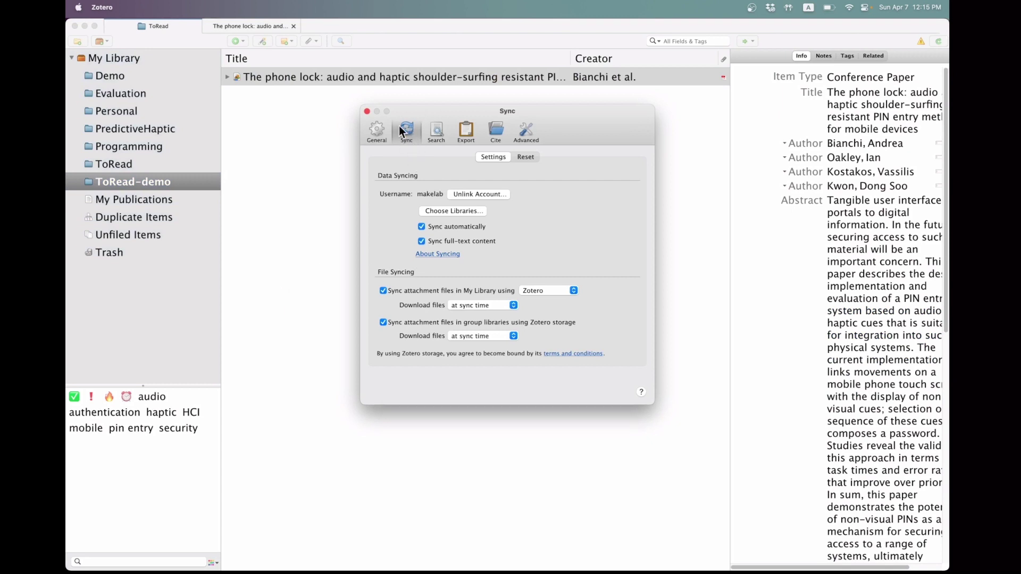
click(367, 111)
key(super+Tab)
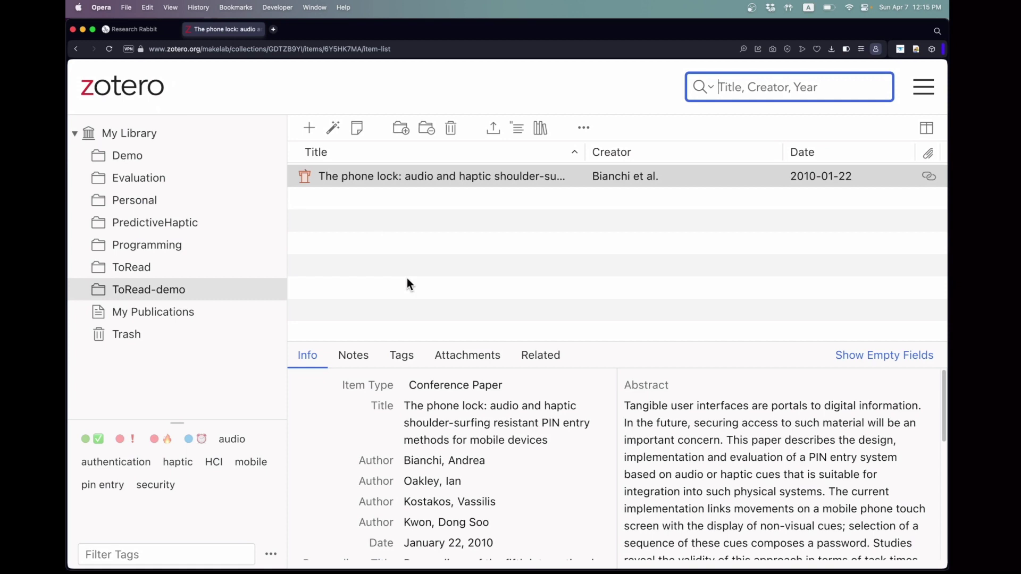
- Switch to ResearchRabbit to see the Zotero collections available to sync
click(151, 30)
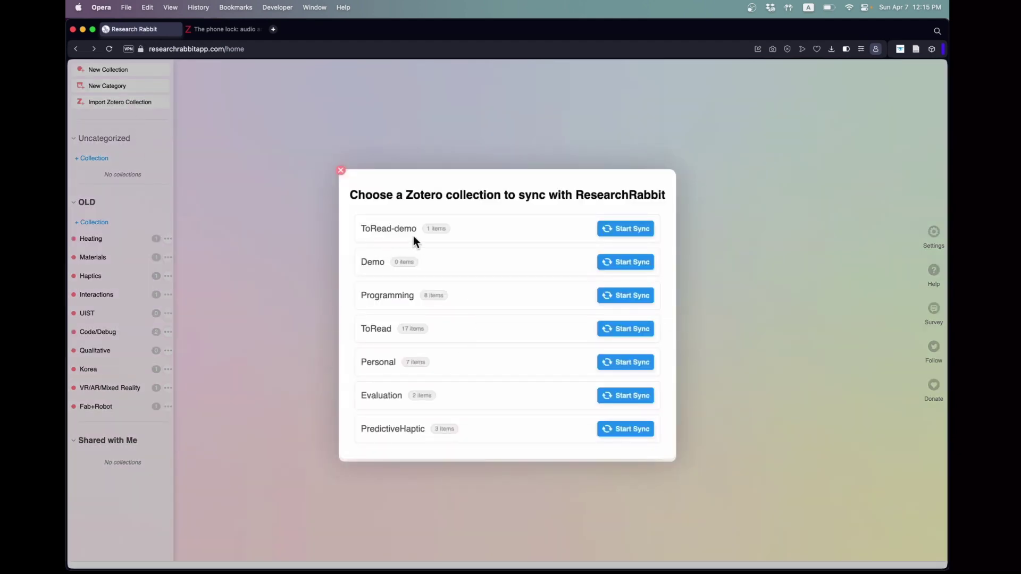
- Start syncing the ToRead-demo collection under the name 'ToRead-demo'
drag(361, 229, 416, 231)
key(super+c)
click(620, 234)
key(super+v)
click(595, 131)
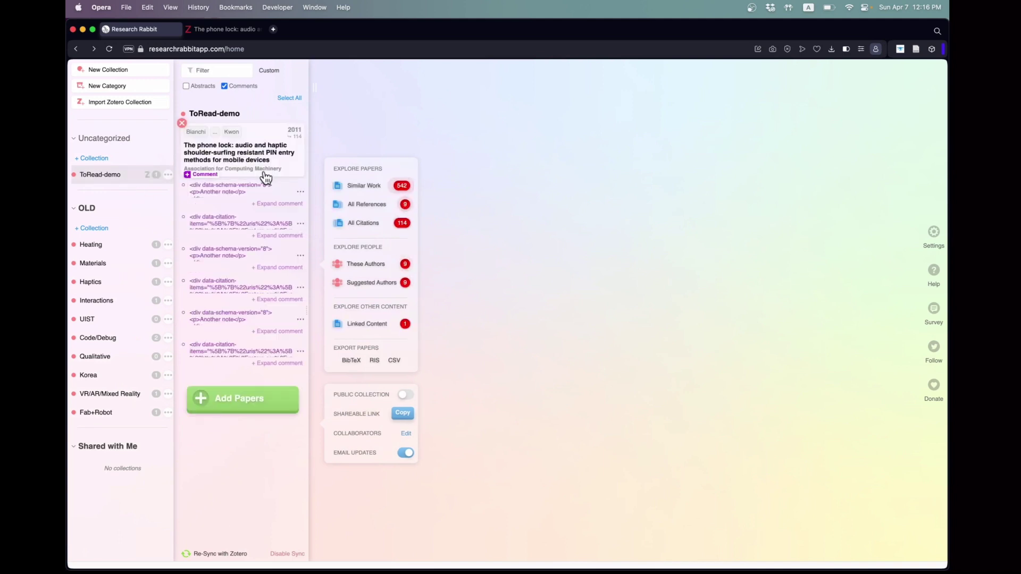
- Find the 2017 tactoRing paper in the published work of one of the phone lock paper's authors
click(261, 143)
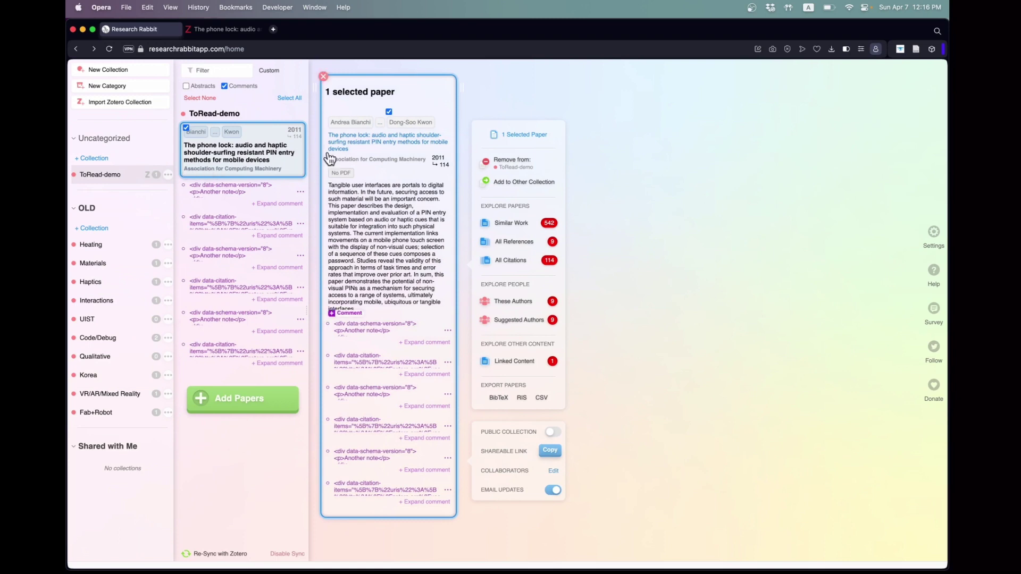
click(526, 307)
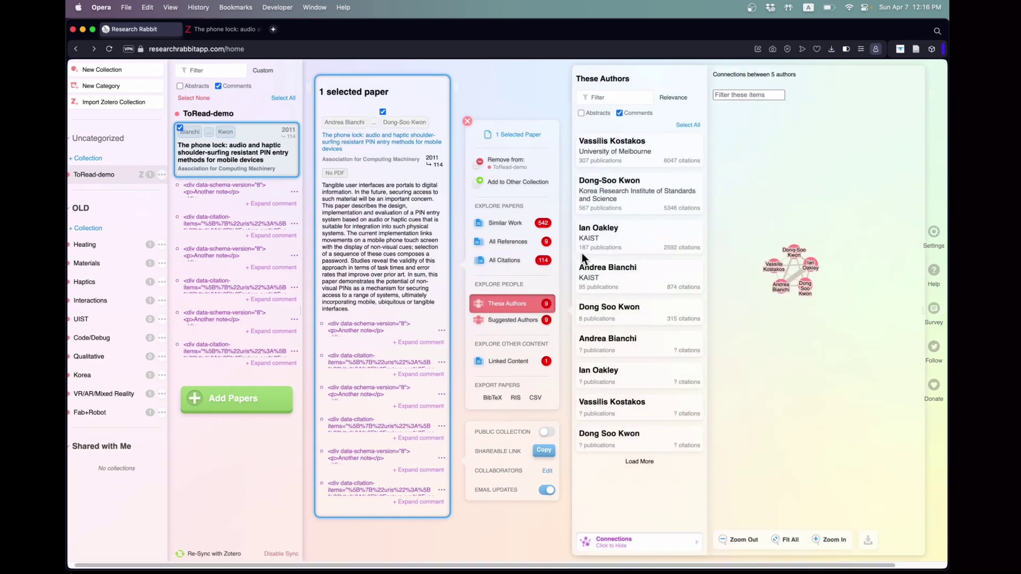
click(596, 267)
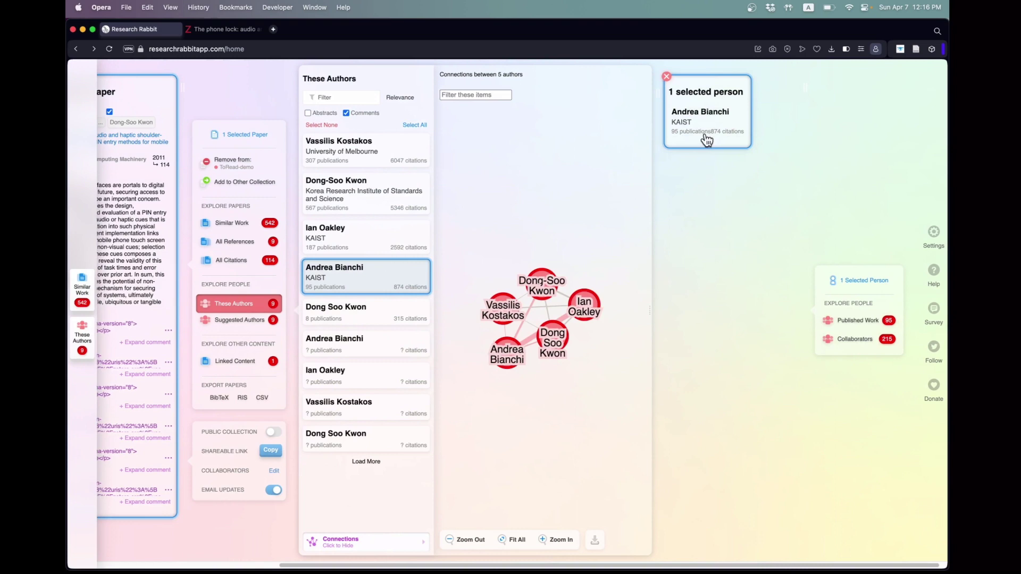
click(859, 322)
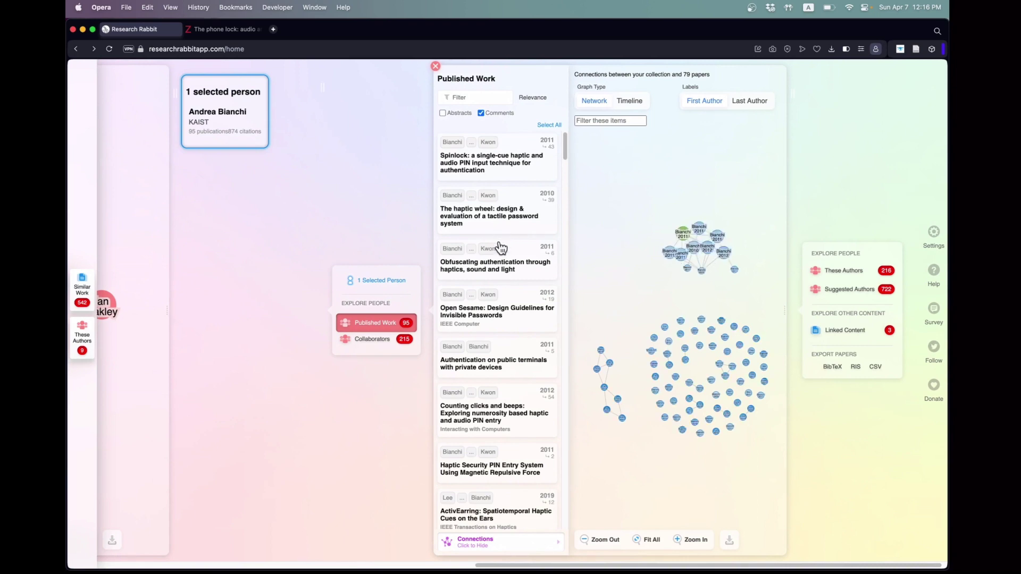
scroll(518, 374, down, 6)
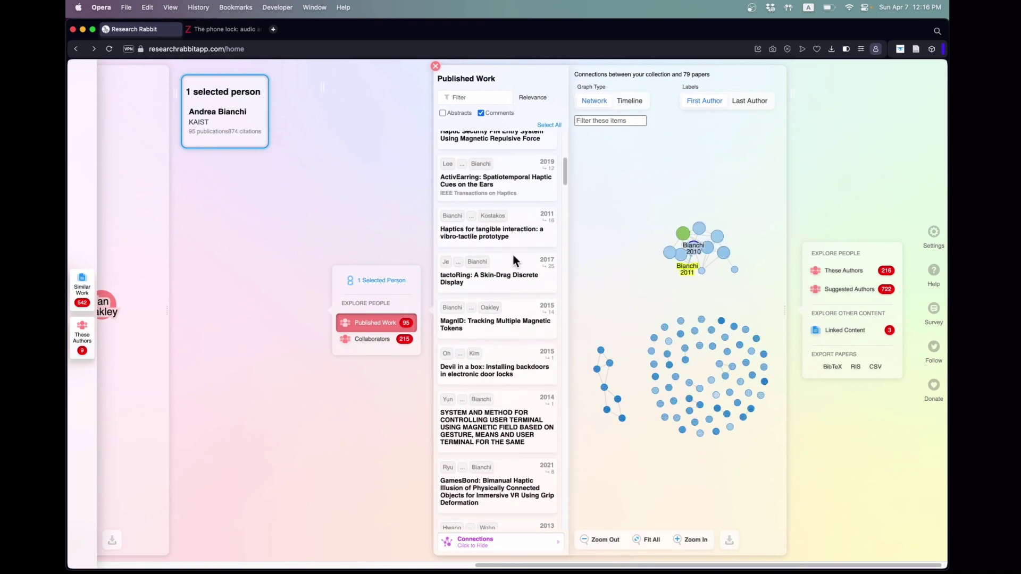
click(505, 287)
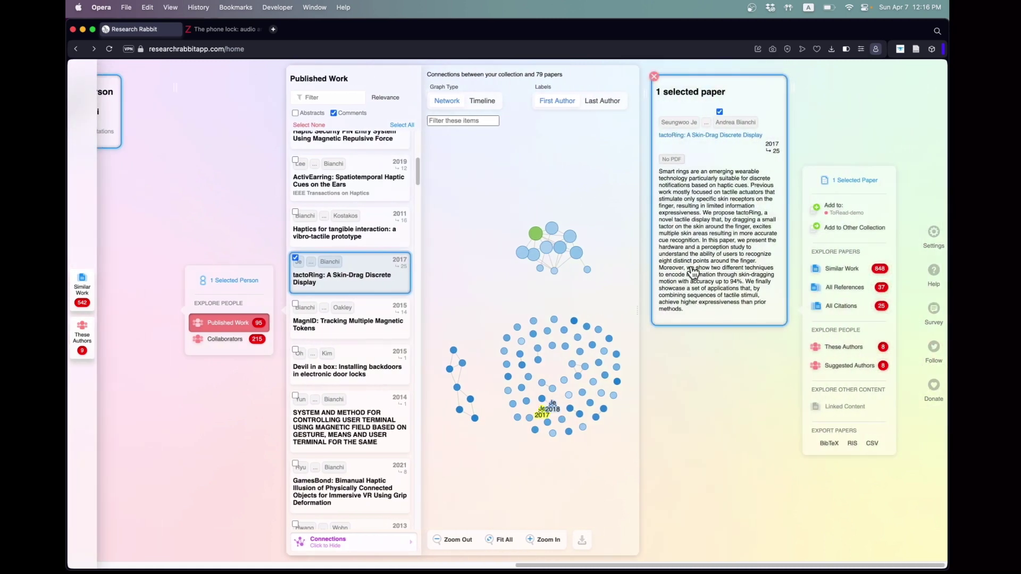
click(872, 311)
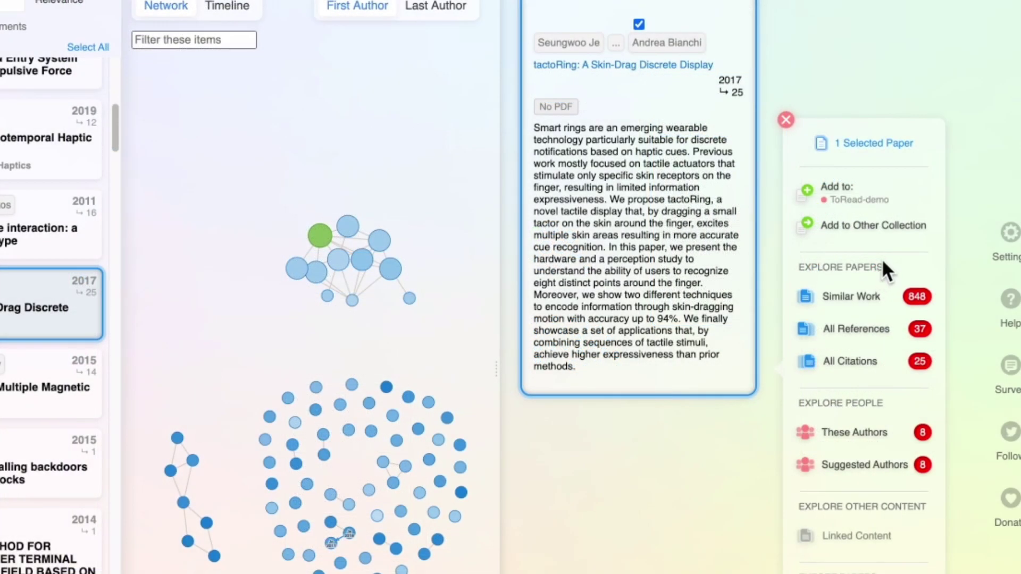
- Add tactoRing to ToRead-demo and view its details in Zotero's ToRead-demo collection
click(870, 200)
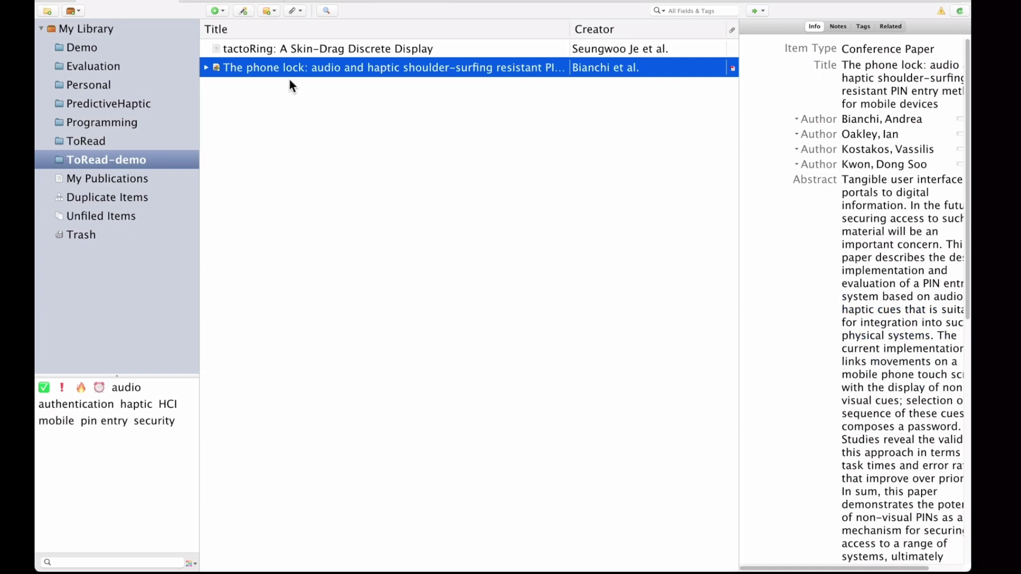
click(318, 49)
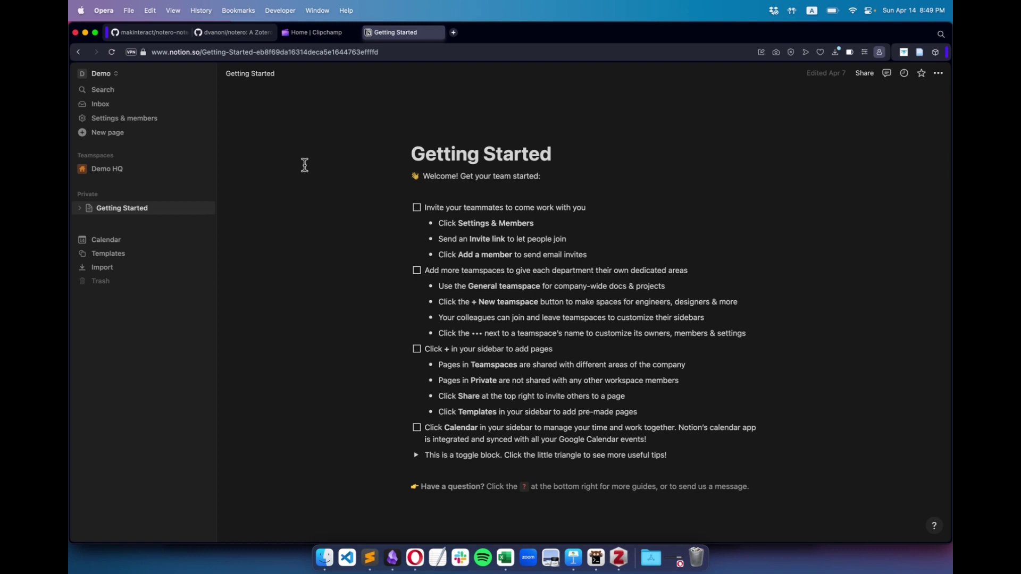
- View the makinteract/notero-notes fork, then scroll through the original dvanoni/notero README to compare
click(165, 32)
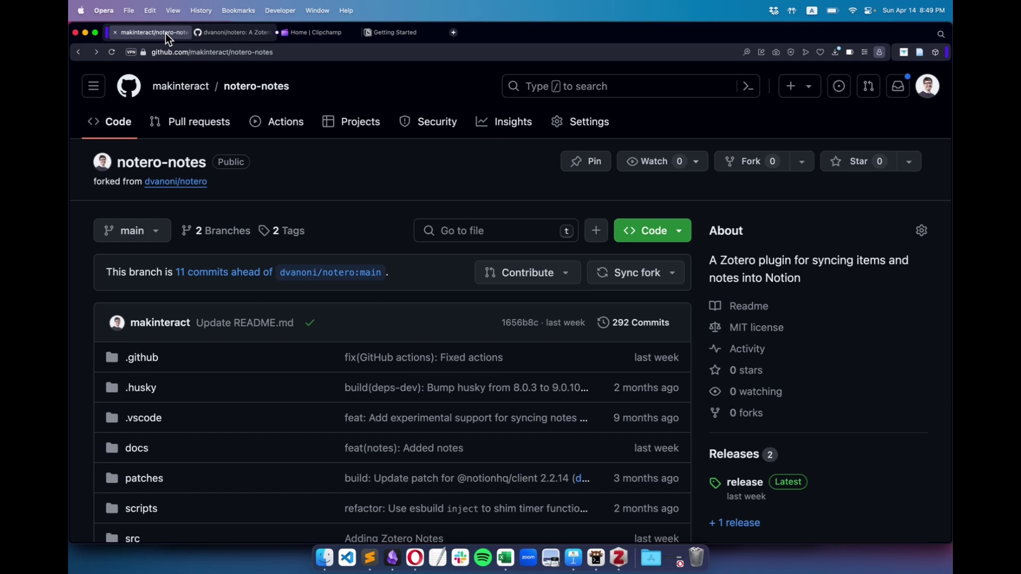
key(ctrl+Tab)
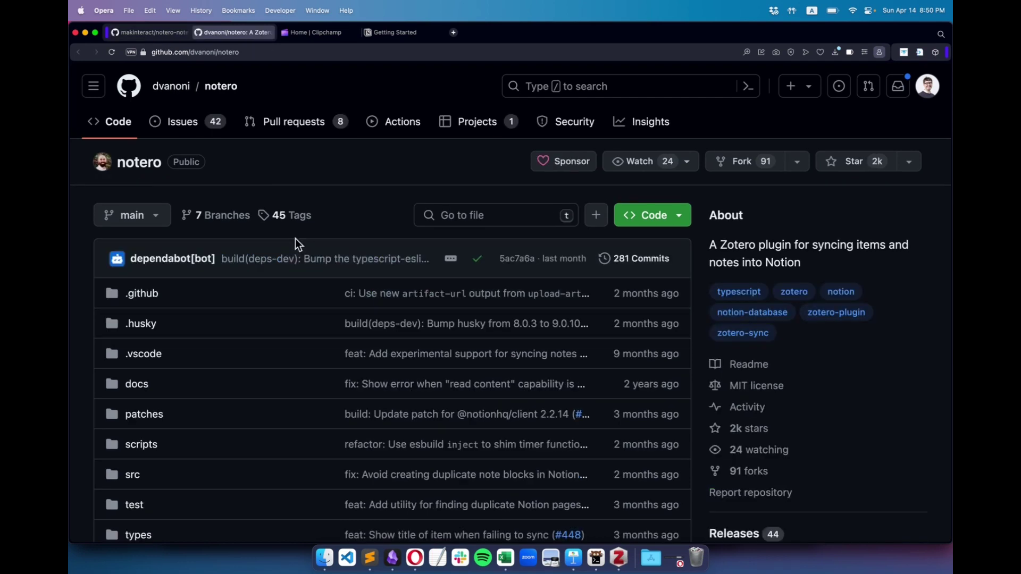
scroll(295, 240, down, 15)
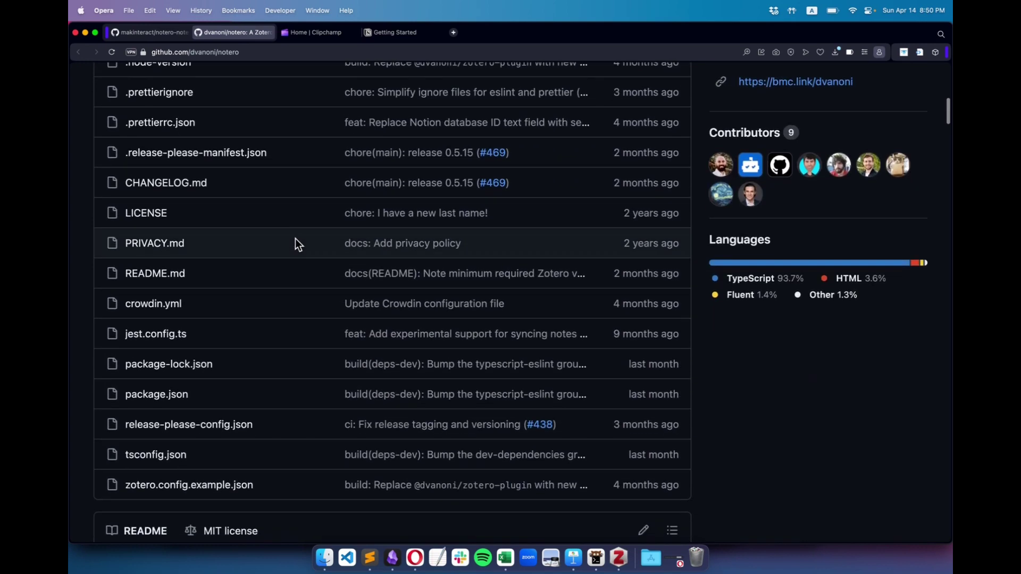
scroll(296, 238, down, 4)
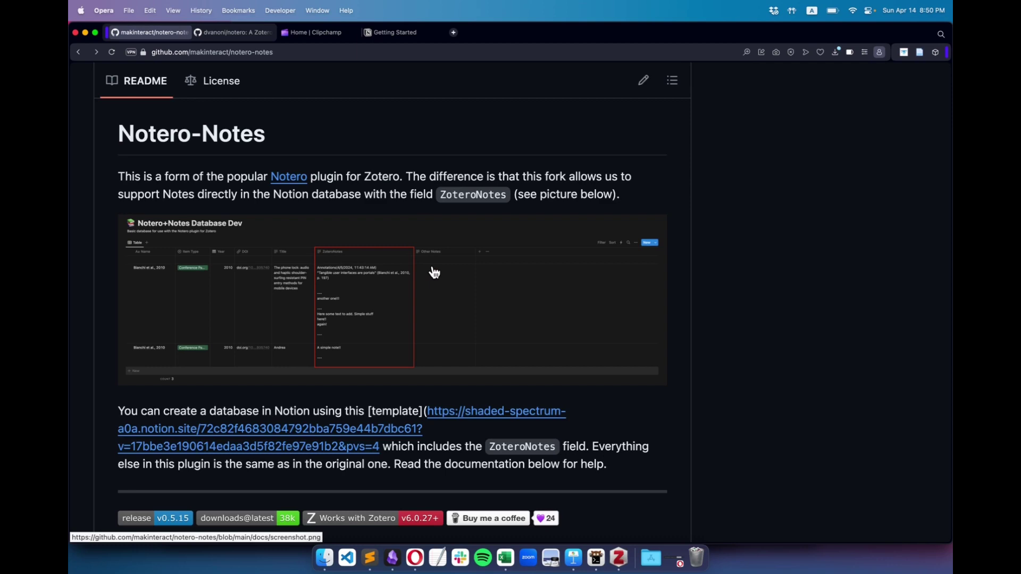
scroll(435, 273, up, 10)
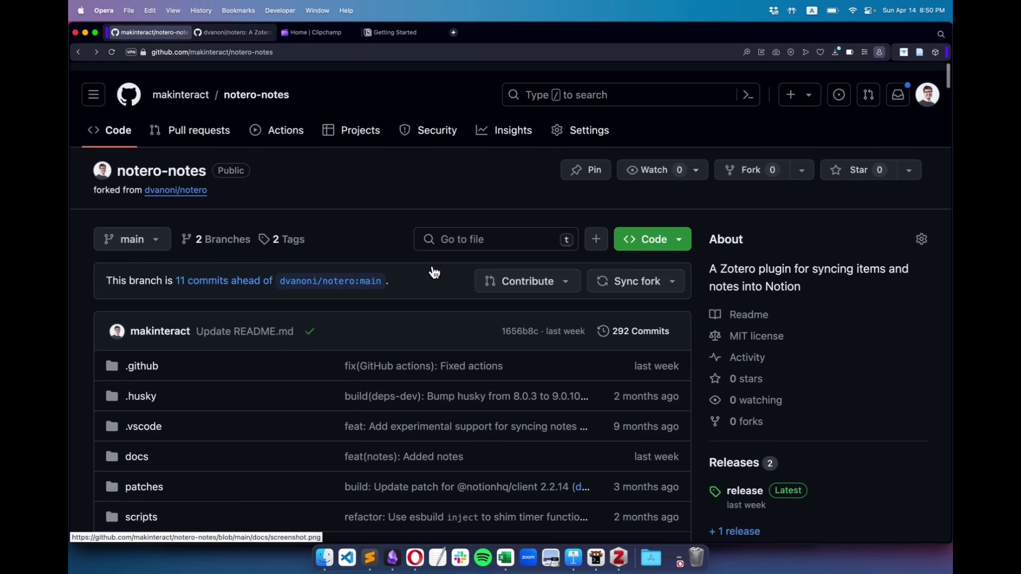
scroll(697, 375, down, 1)
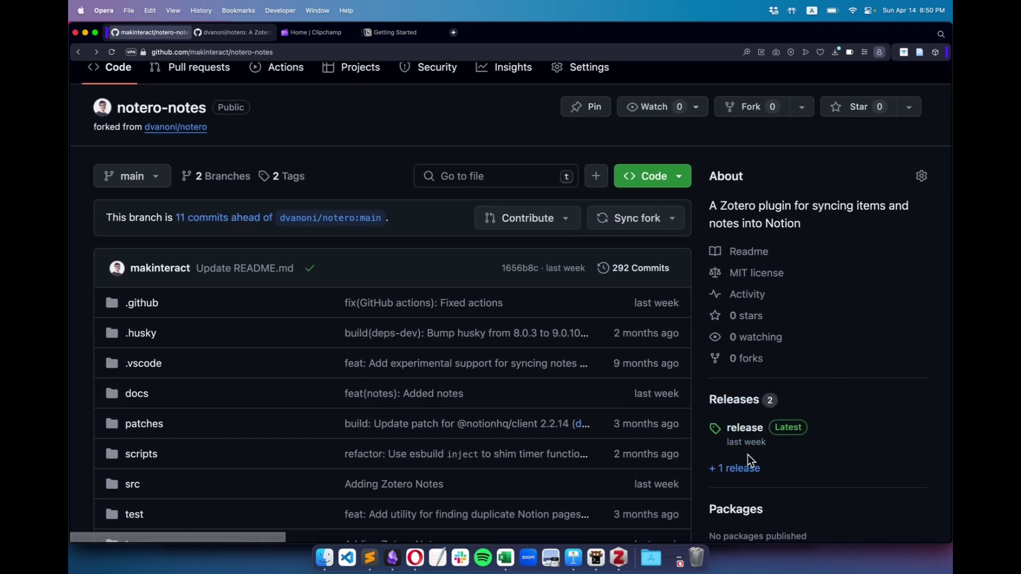
- Download notero-notes-0.6.0.xpi from the fork's v0.6.0 release assets
super+click(745, 472)
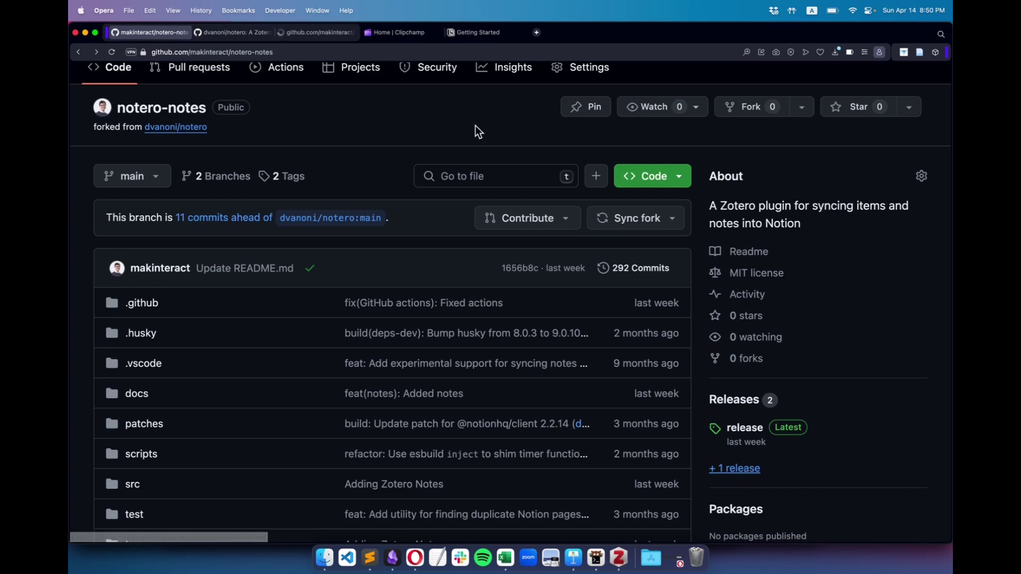
click(314, 32)
scroll(363, 248, down, 10)
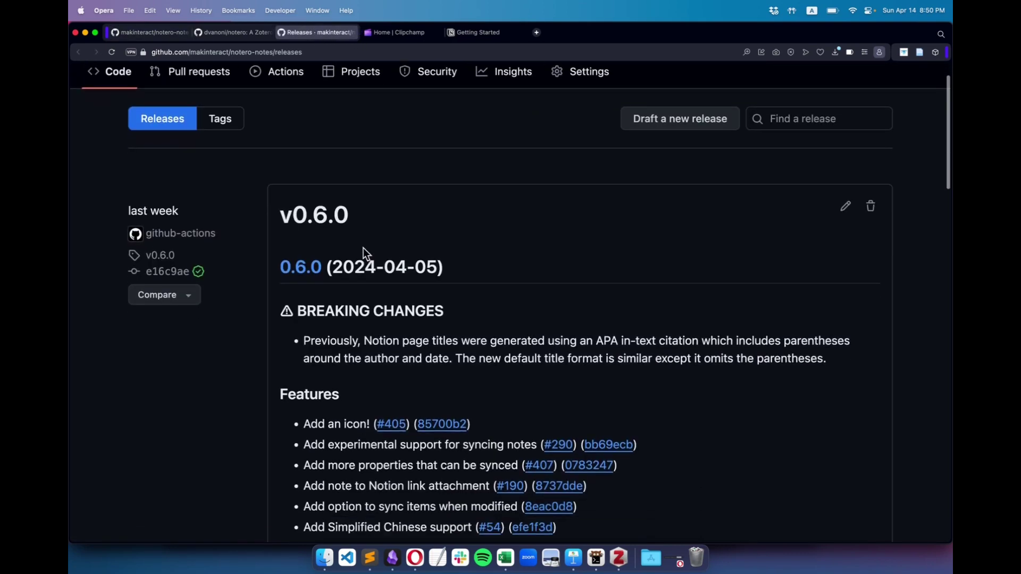
scroll(362, 247, down, 15)
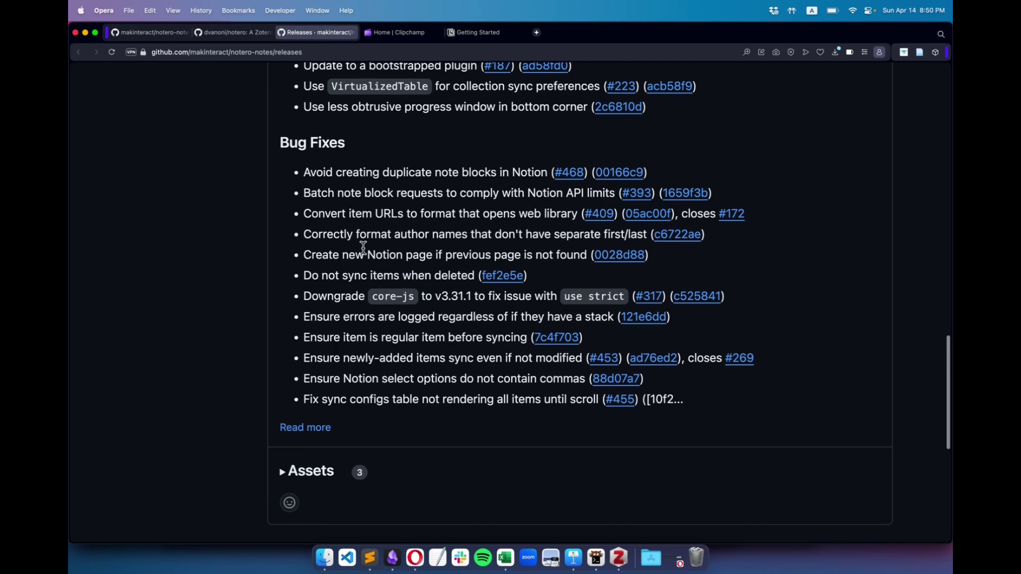
click(284, 444)
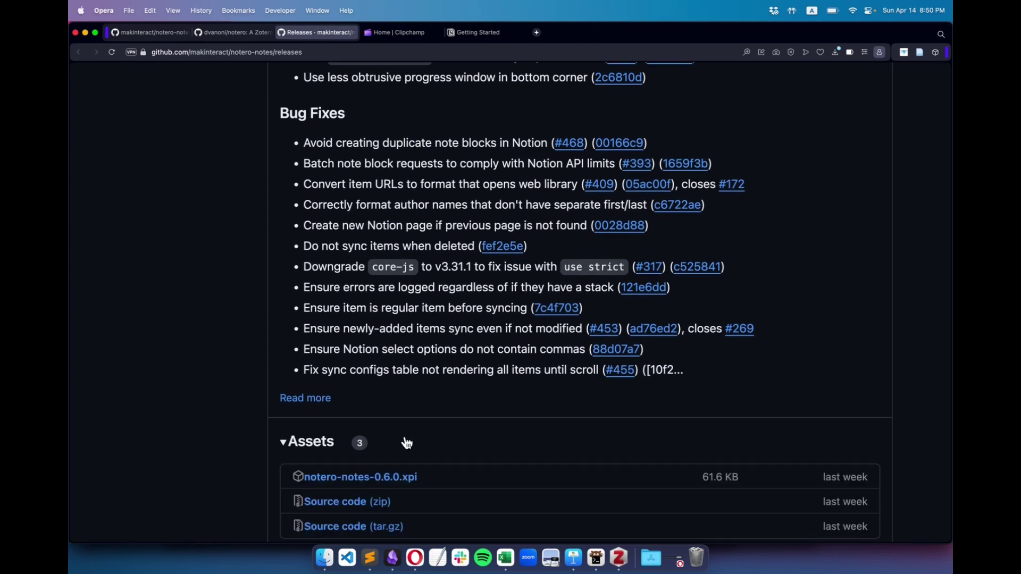
scroll(404, 440, down, 2)
click(367, 424)
- Go back to the notero-notes repository and scroll through its README
click(238, 33)
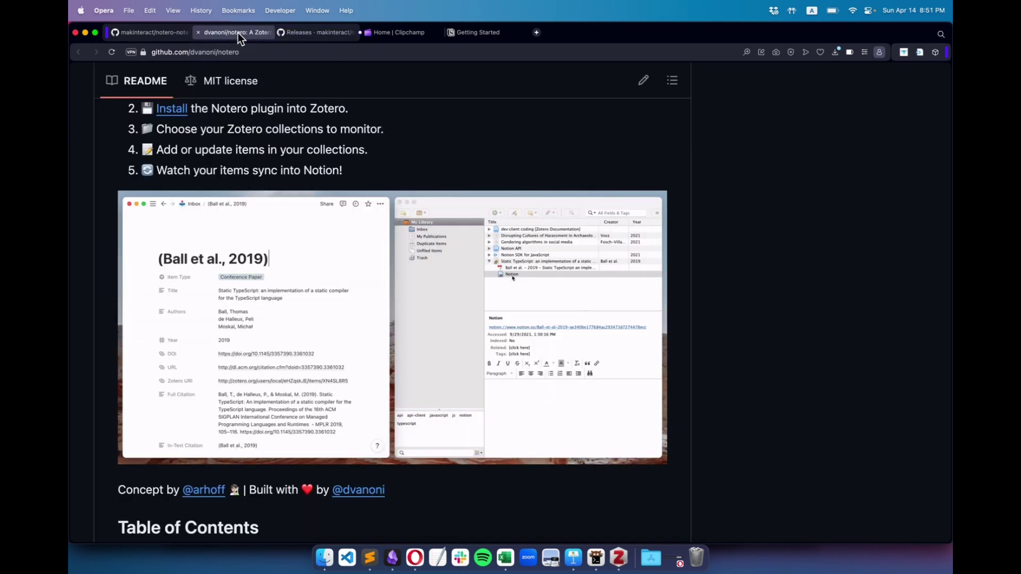
click(160, 34)
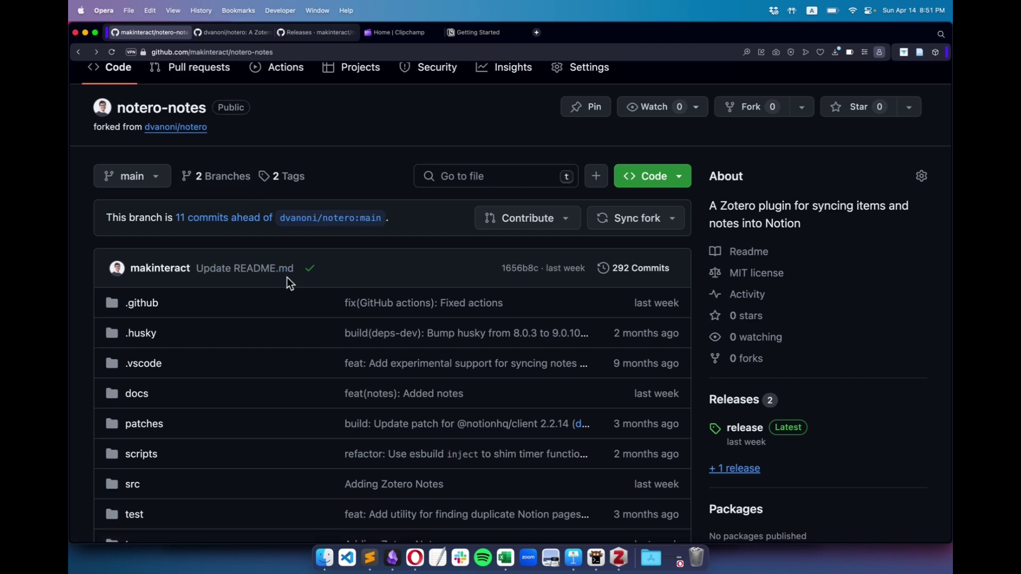
scroll(287, 282, down, 6)
scroll(287, 277, down, 10)
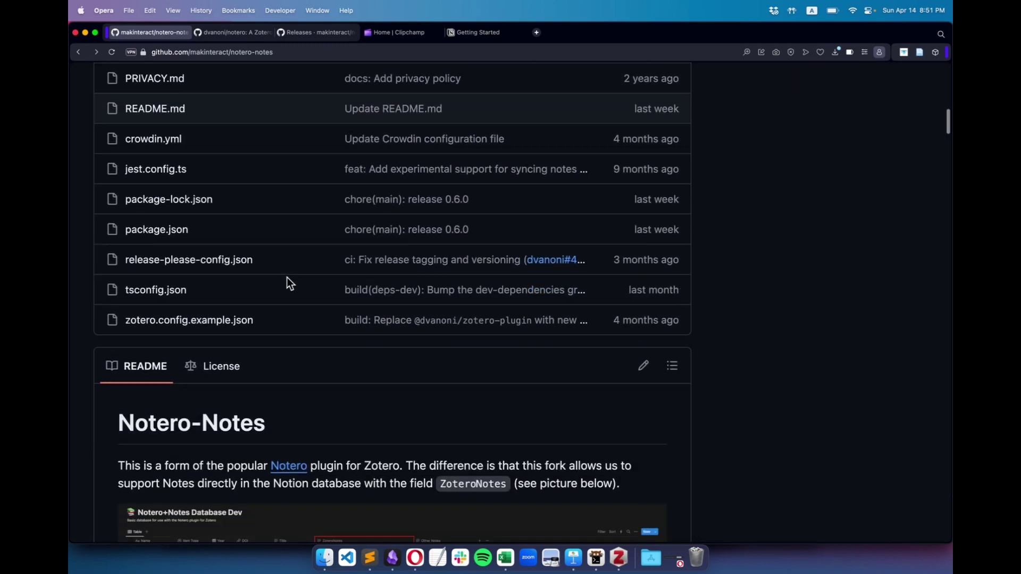
scroll(287, 280, down, 5)
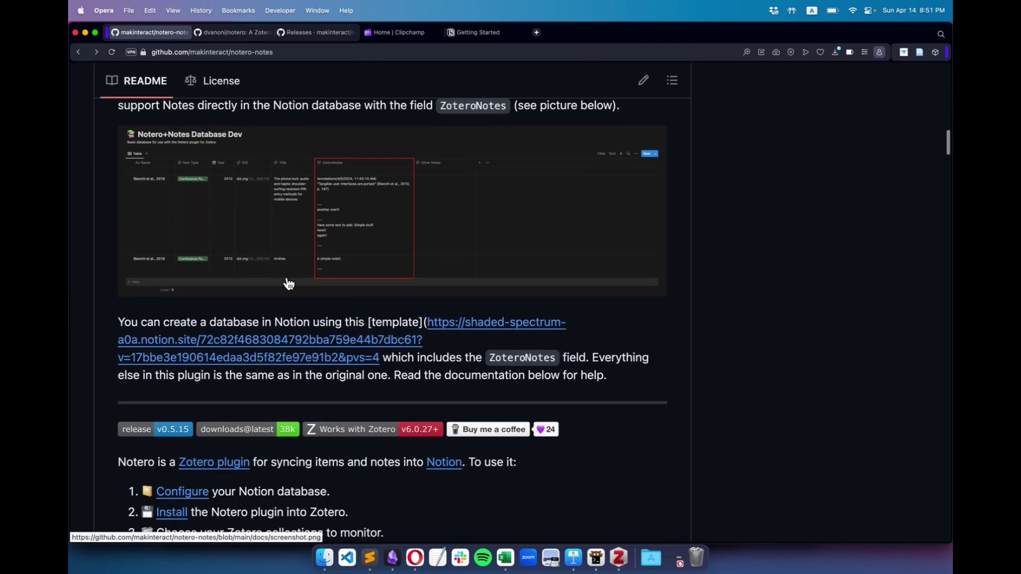
- Duplicate the Notero+Notes template into the Demo workspace's Private pages and remove 'Template' from its title
click(319, 343)
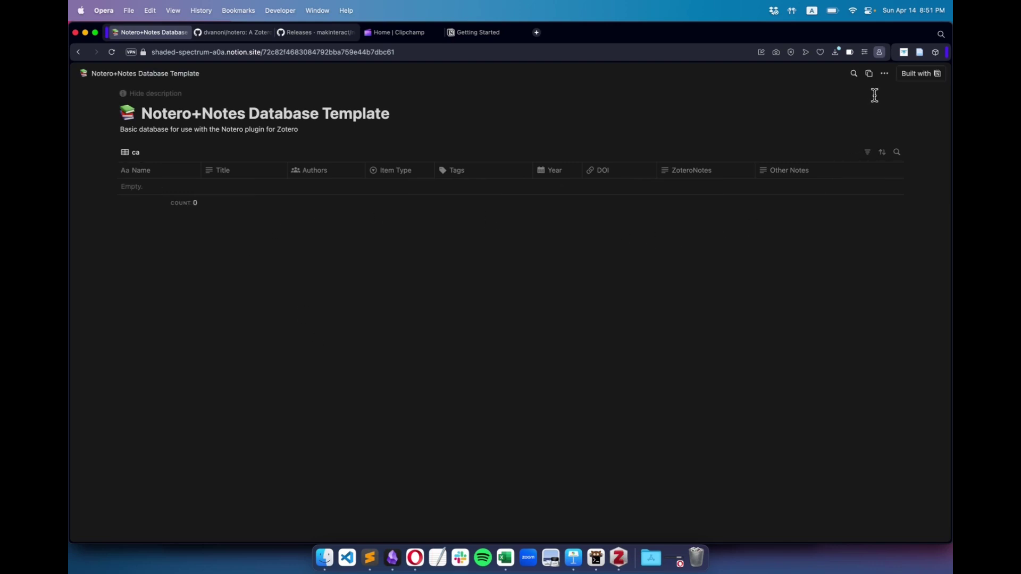
click(871, 75)
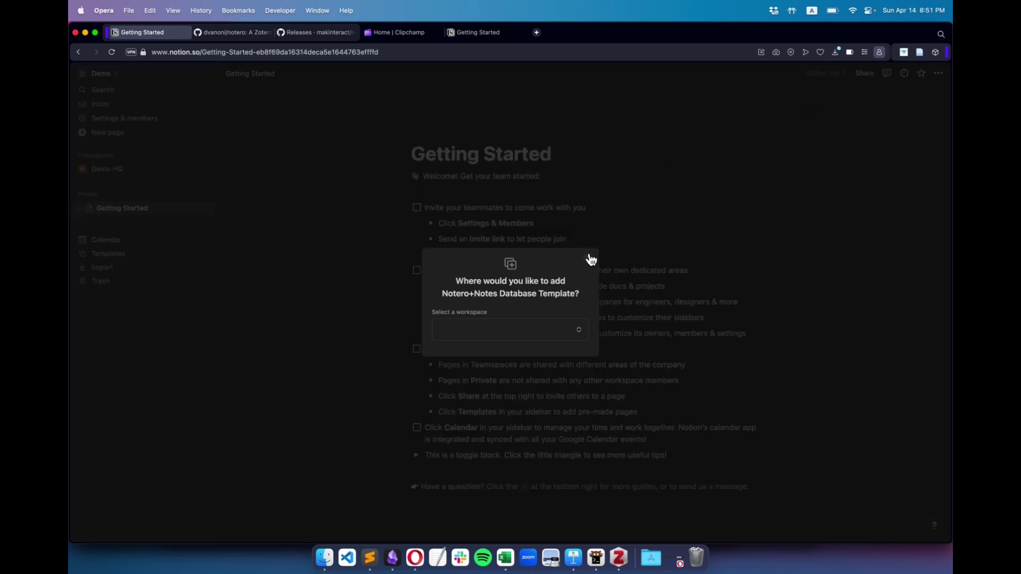
click(570, 335)
click(503, 487)
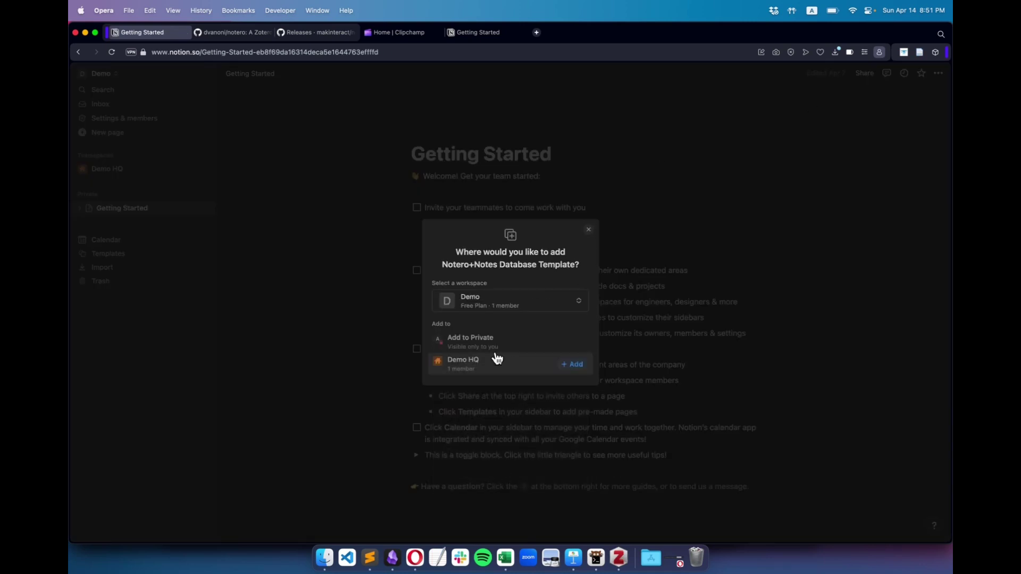
click(567, 346)
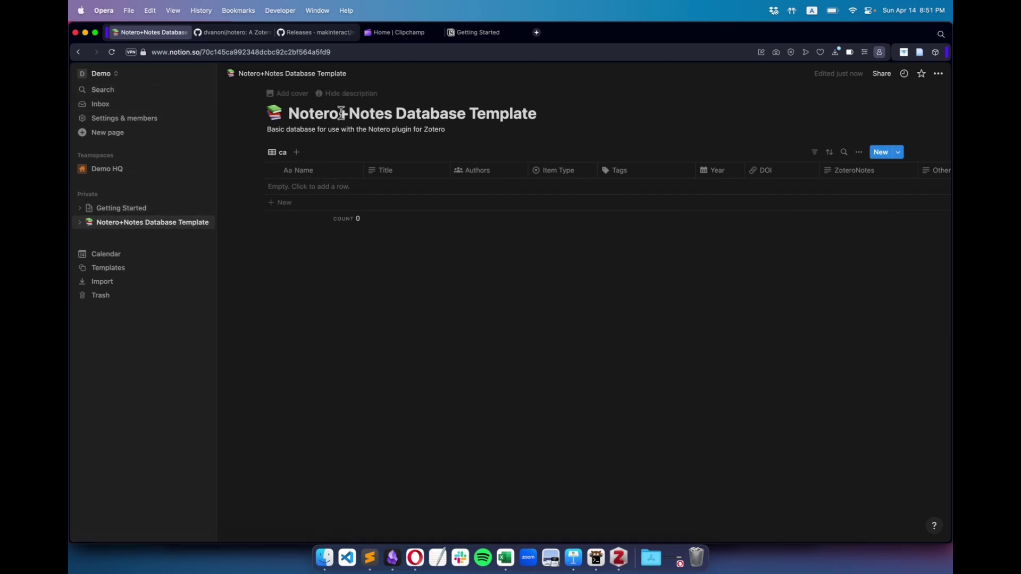
double_click(500, 114)
key(BackSpace)
key(BackSpace)
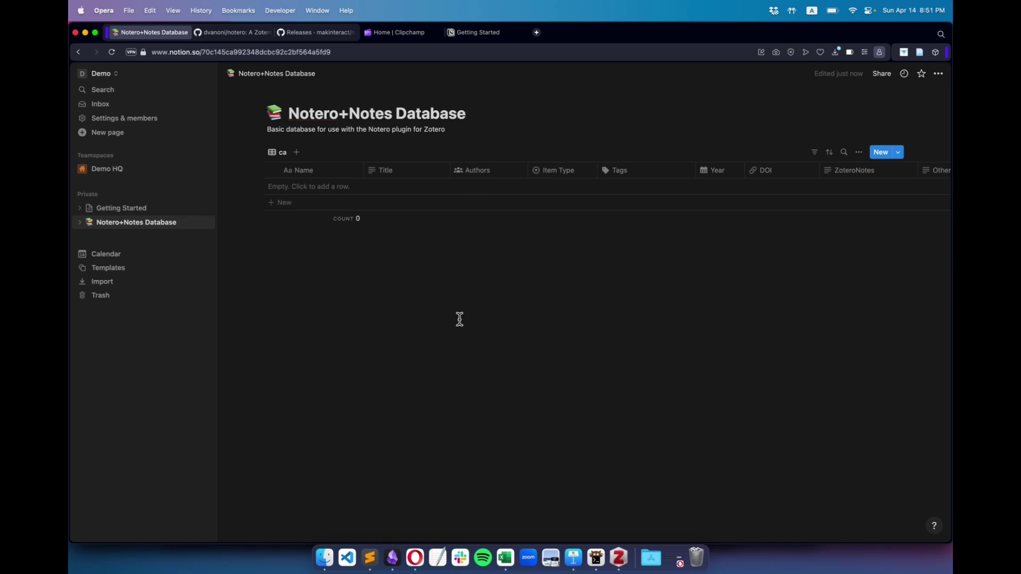
- Install the Notero add-on in Zotero from the file notero-notes-0.6.0.xpi
click(619, 561)
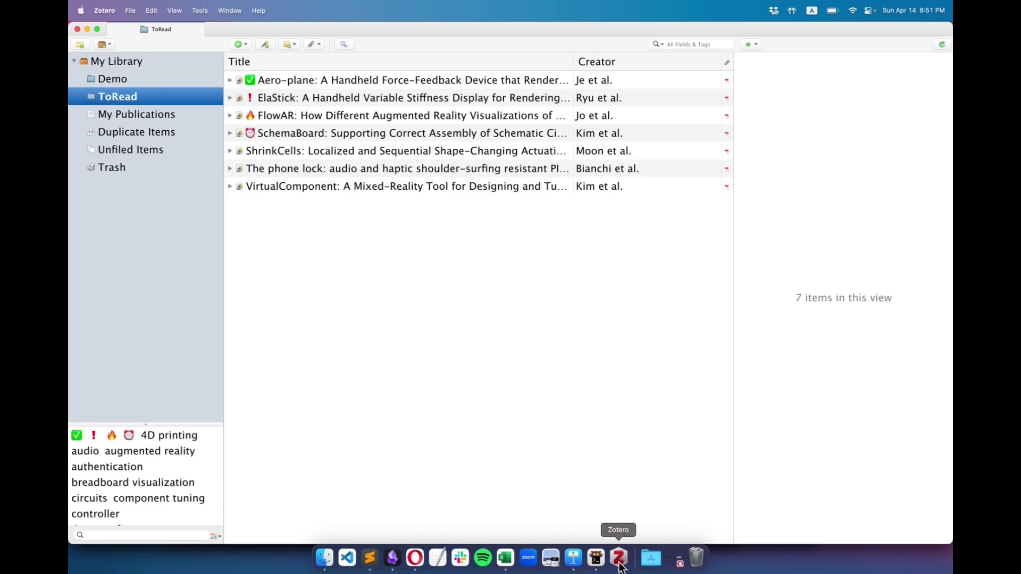
click(200, 10)
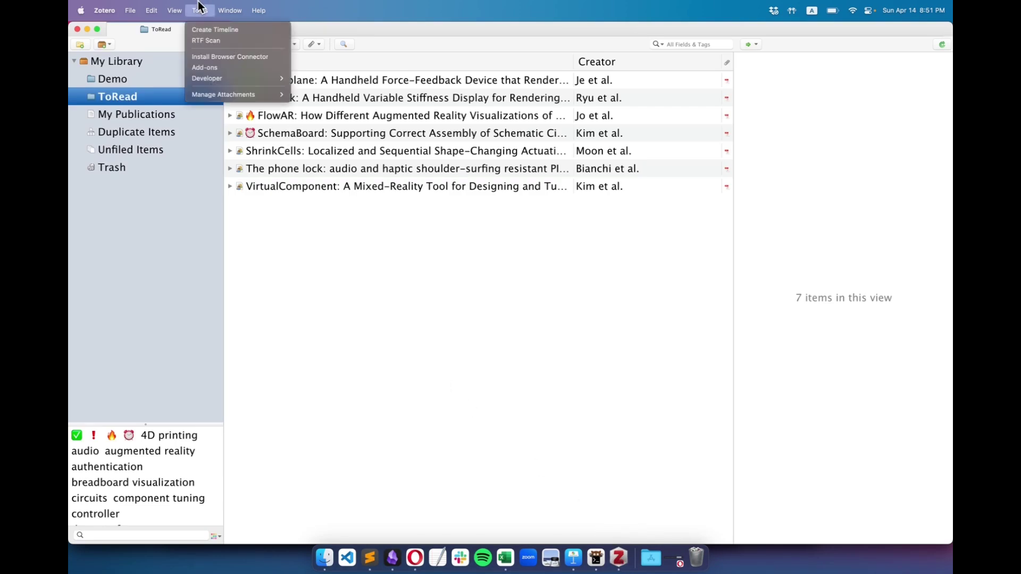
click(213, 67)
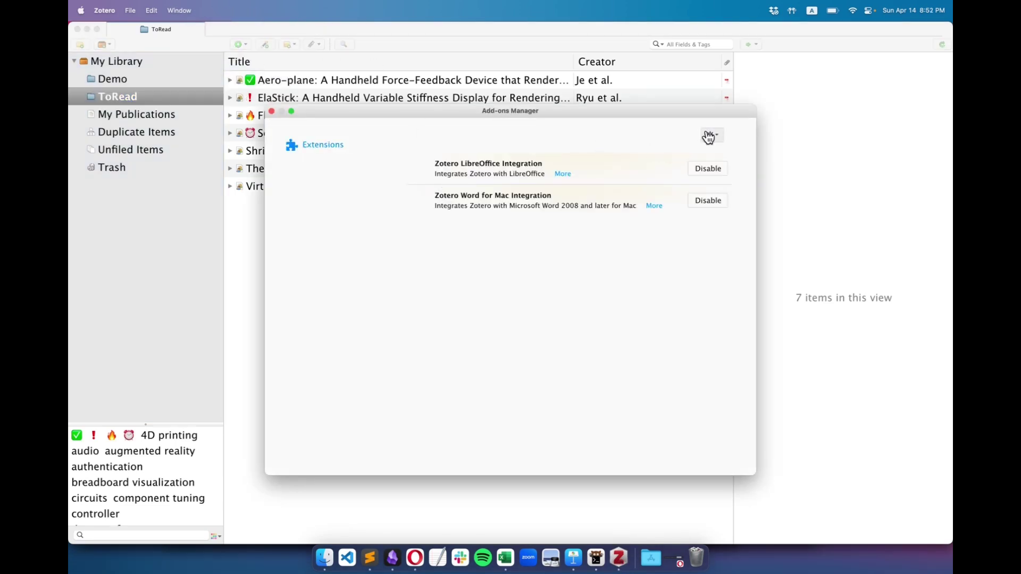
click(708, 137)
click(695, 172)
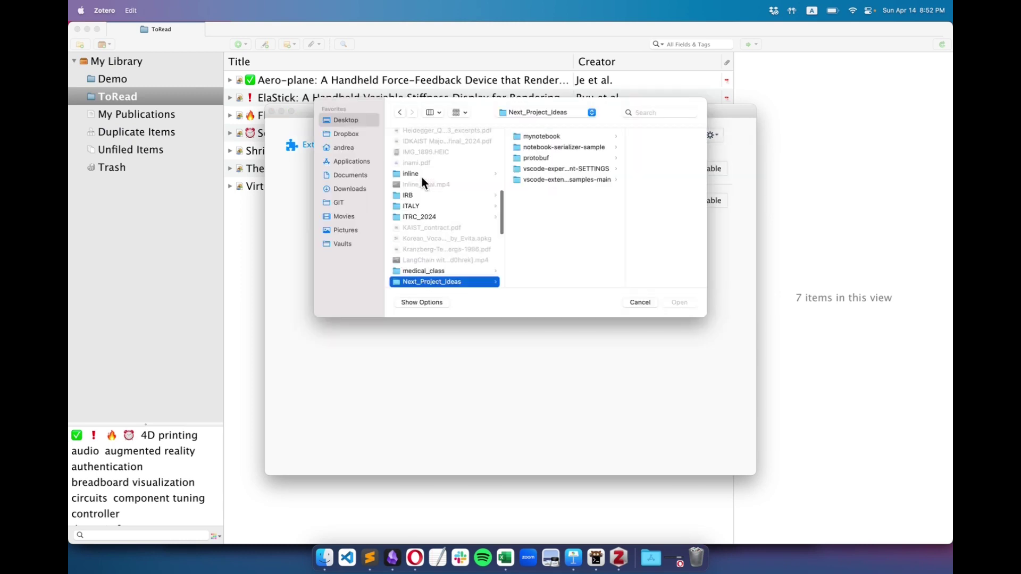
scroll(422, 241, down, 3)
click(462, 221)
click(680, 303)
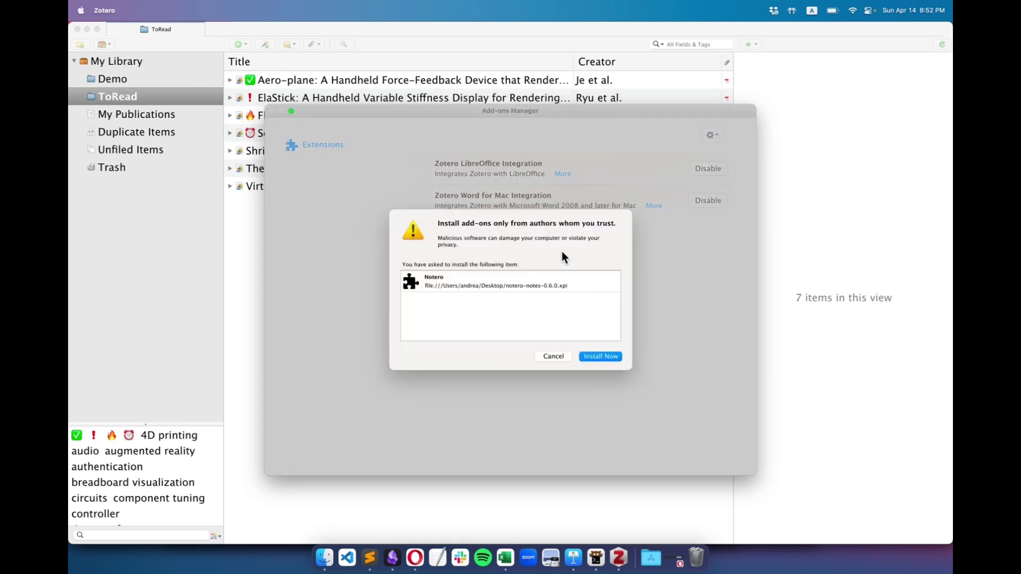
click(601, 356)
- Go from the database page's Manage connections settings to Notion's integrations developer page
key(super+Tab)
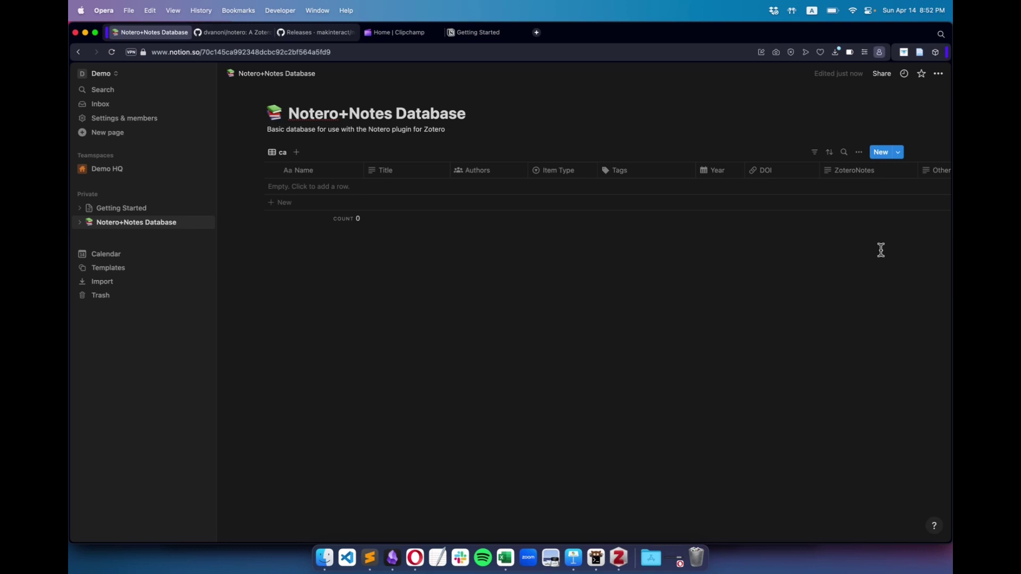
click(939, 75)
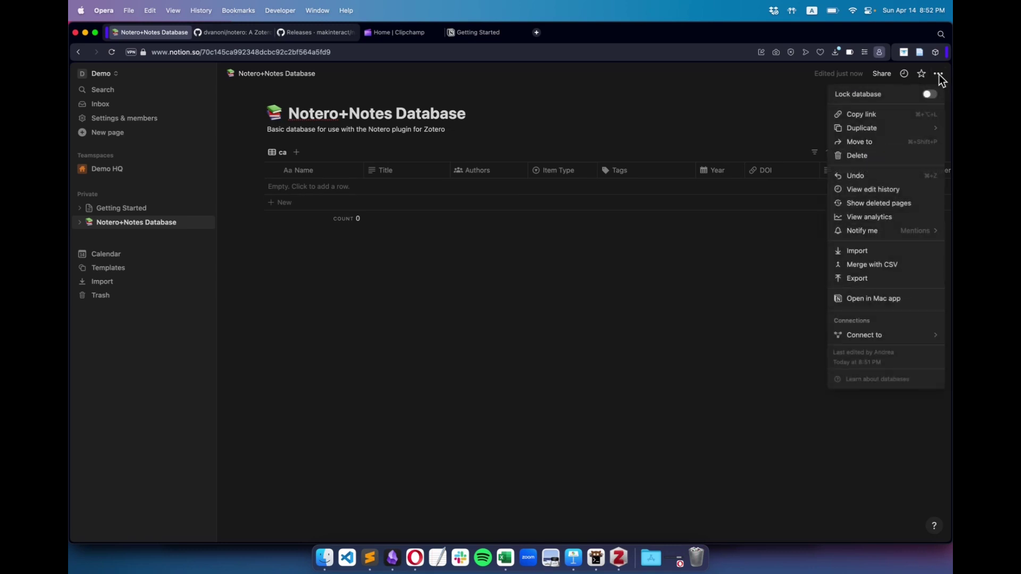
mouse_move(887, 340)
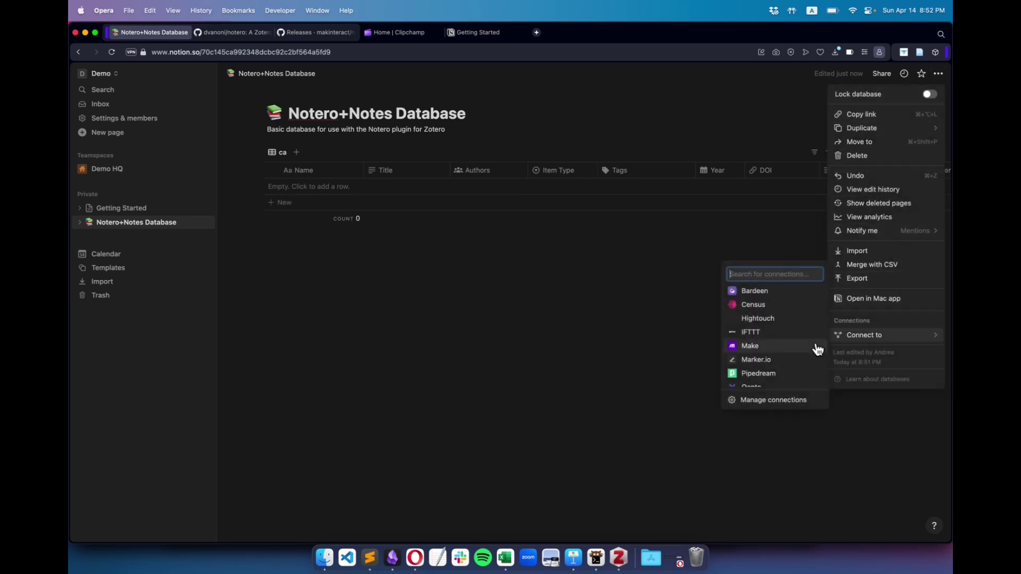
click(798, 400)
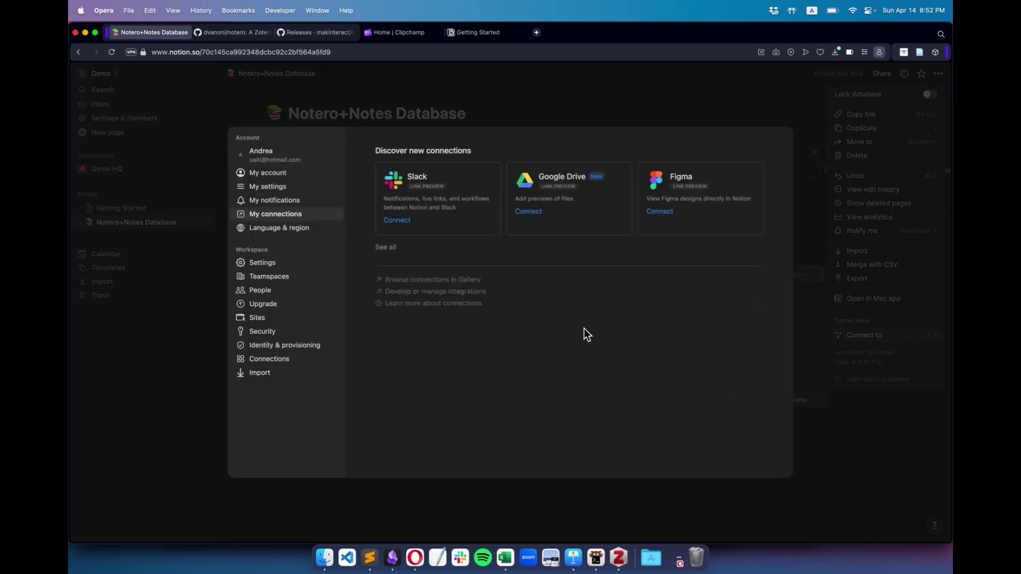
click(446, 296)
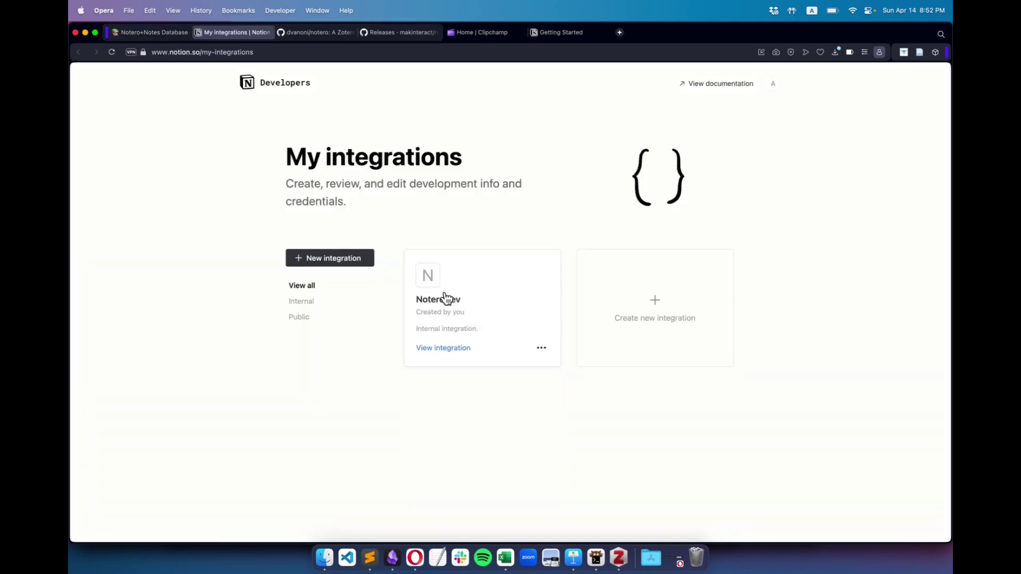
- Create a new internal integration named Notero for the Demo workspace
click(669, 301)
scroll(526, 376, down, 3)
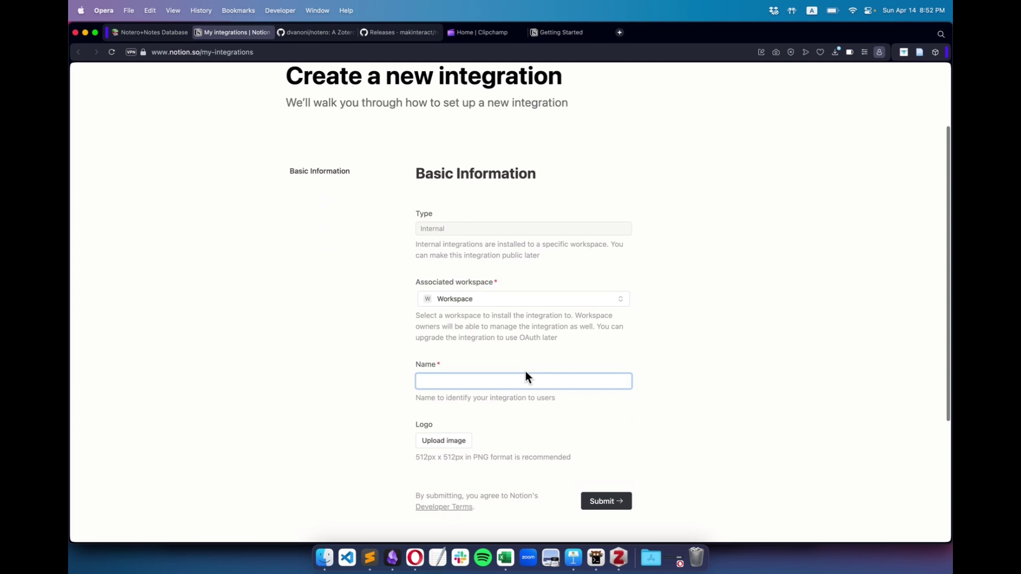
text(Notero)
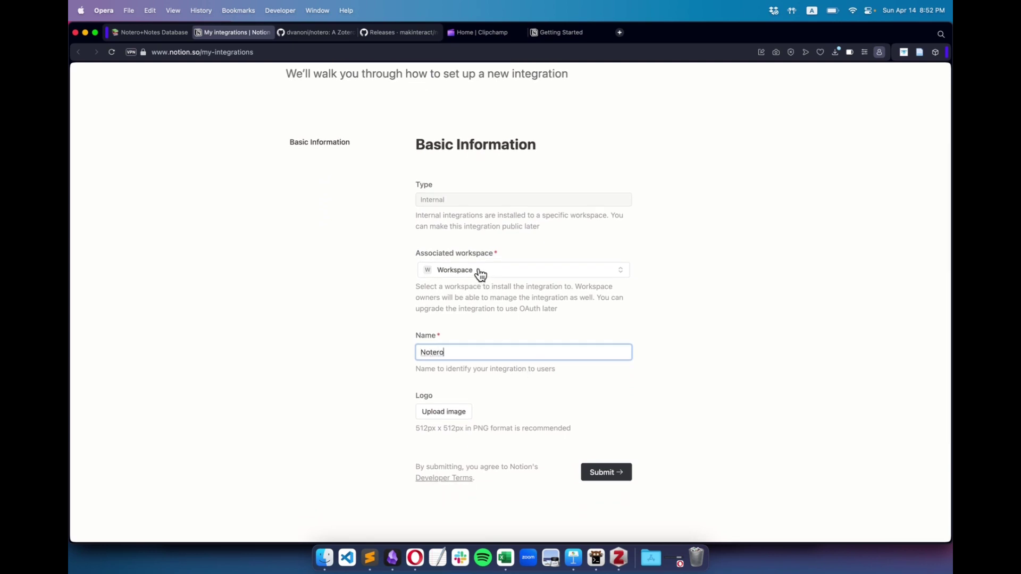
click(478, 269)
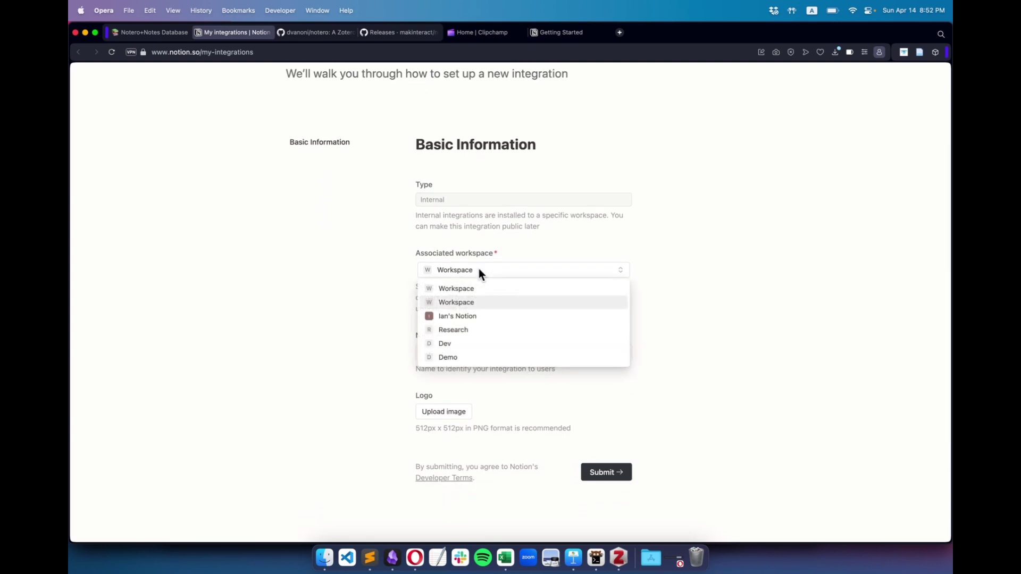
click(452, 360)
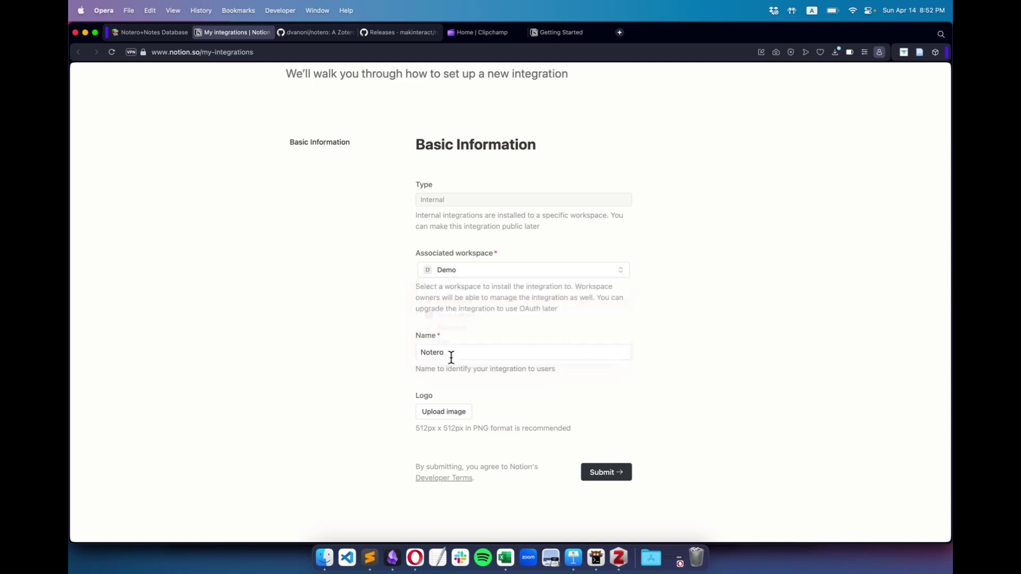
click(614, 478)
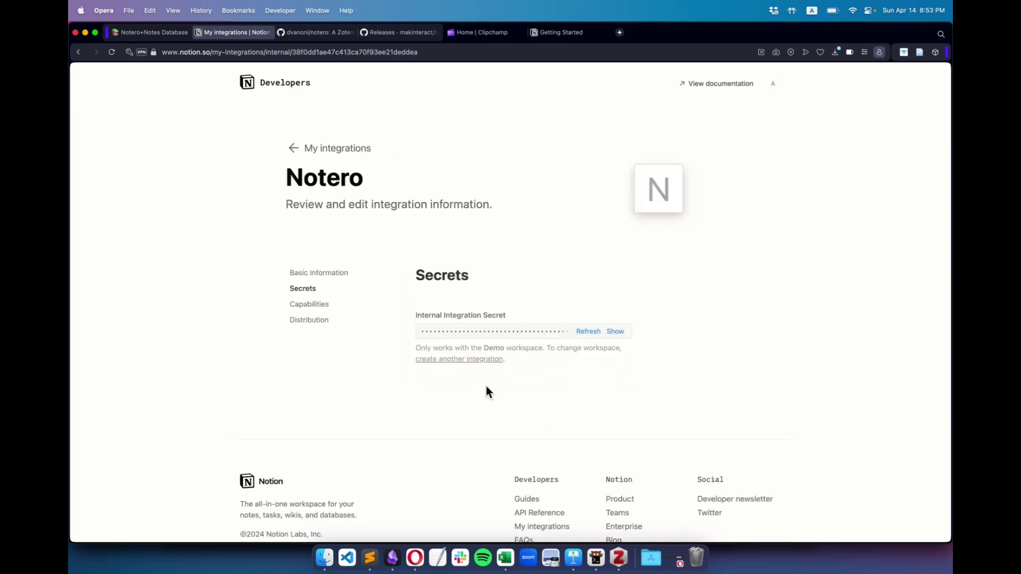
- Reveal and copy the Notero integration's internal secret
click(317, 306)
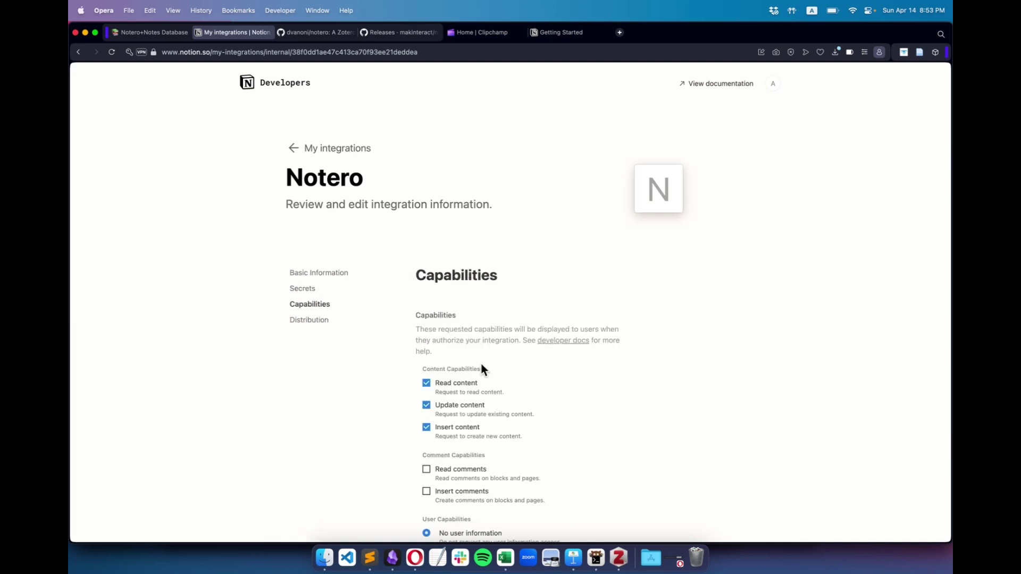
scroll(481, 363, down, 2)
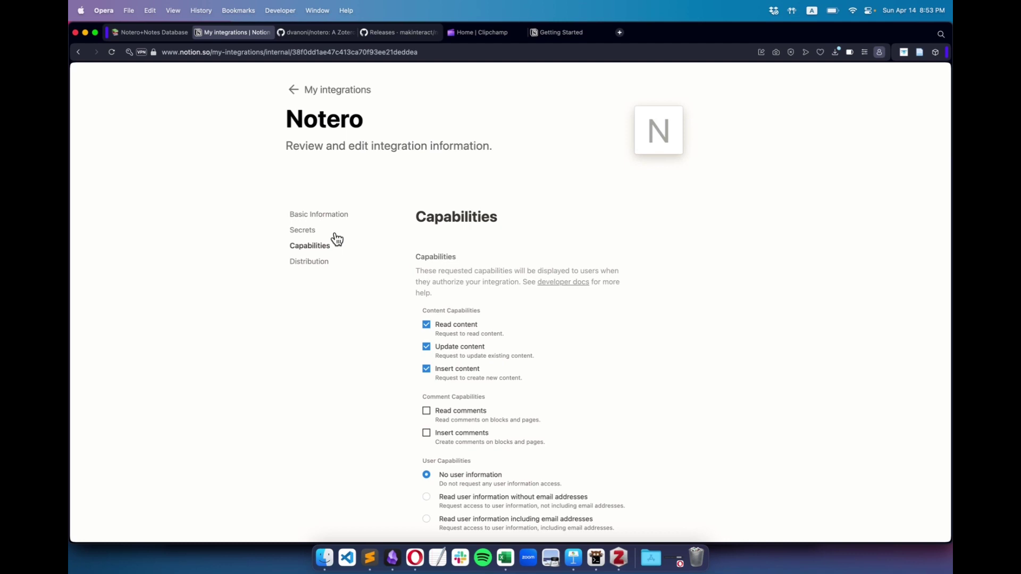
click(313, 232)
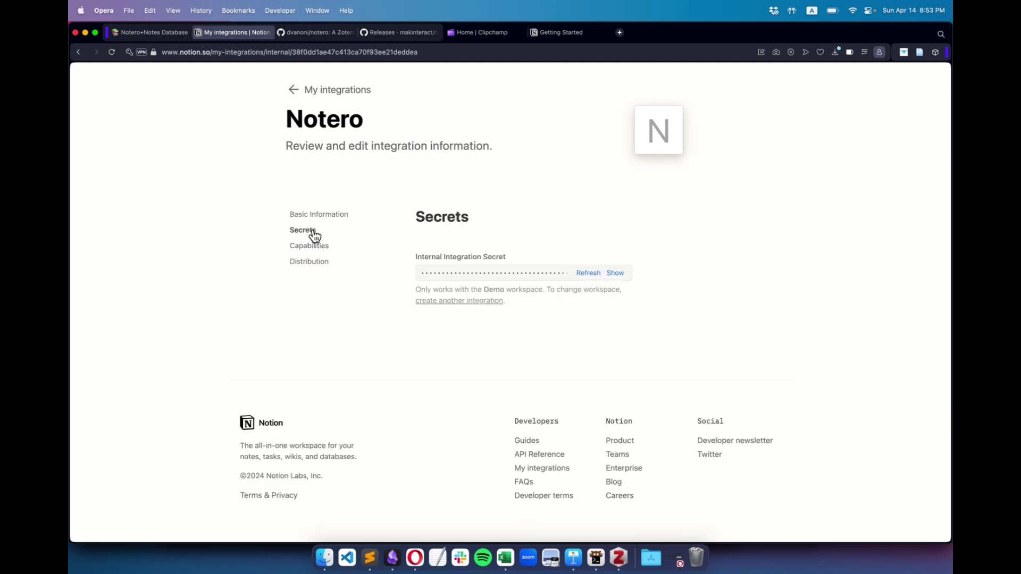
click(616, 273)
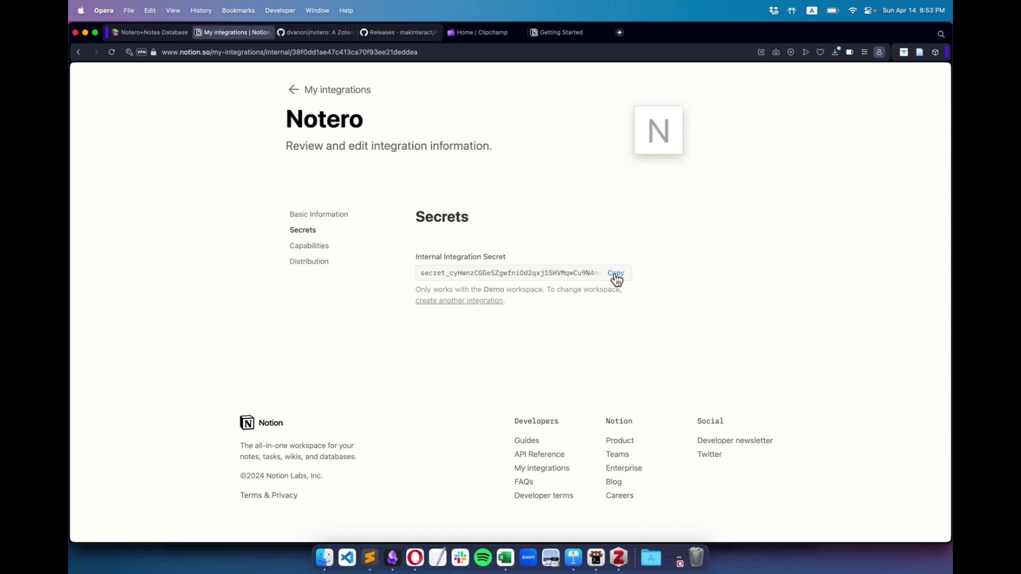
click(615, 274)
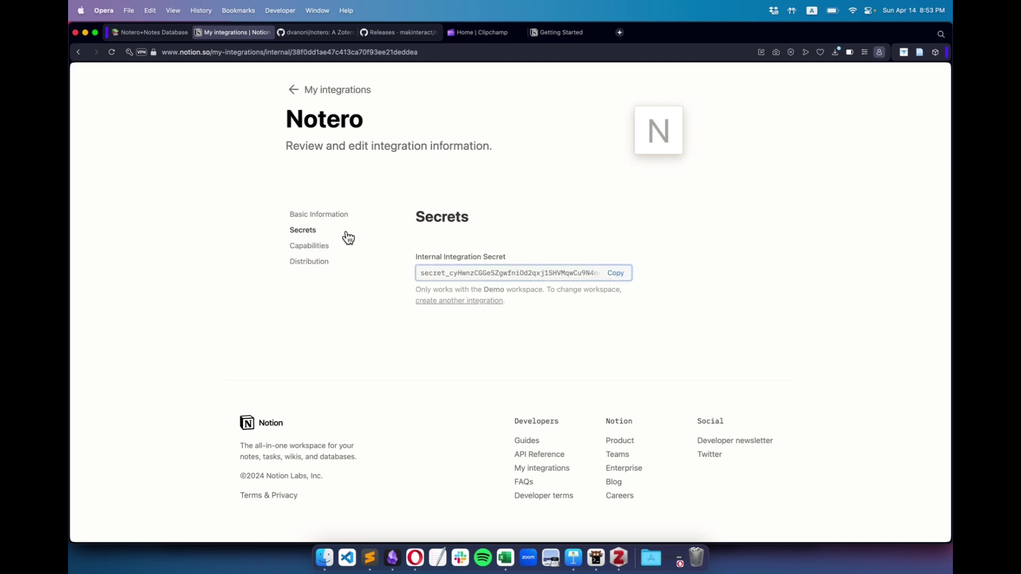
click(297, 91)
- Grant the Notero integration access to the Notero+Notes Database page, searching 'Noter' under Connect to
key(ctrl+shift+Tab)
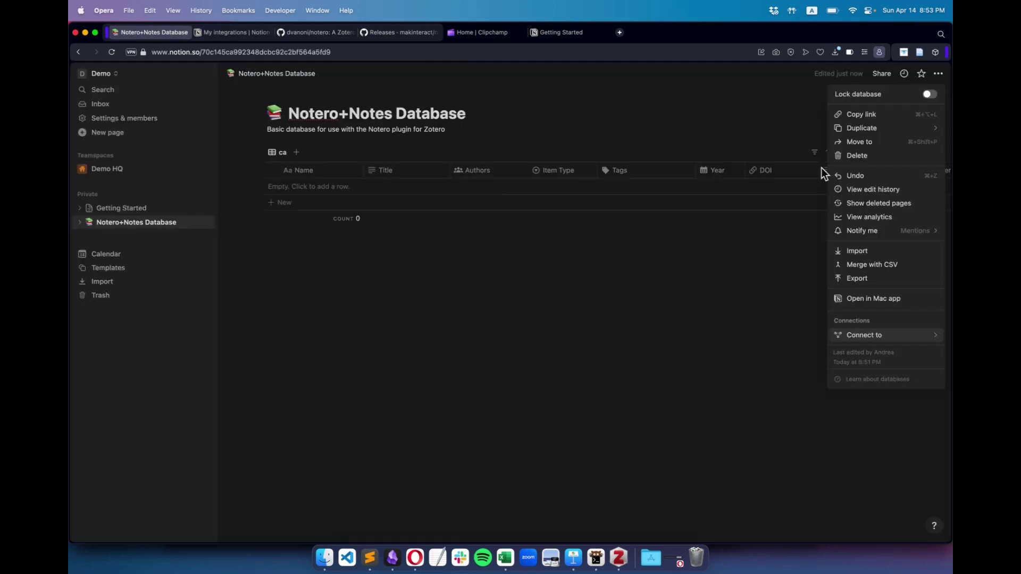
mouse_move(876, 336)
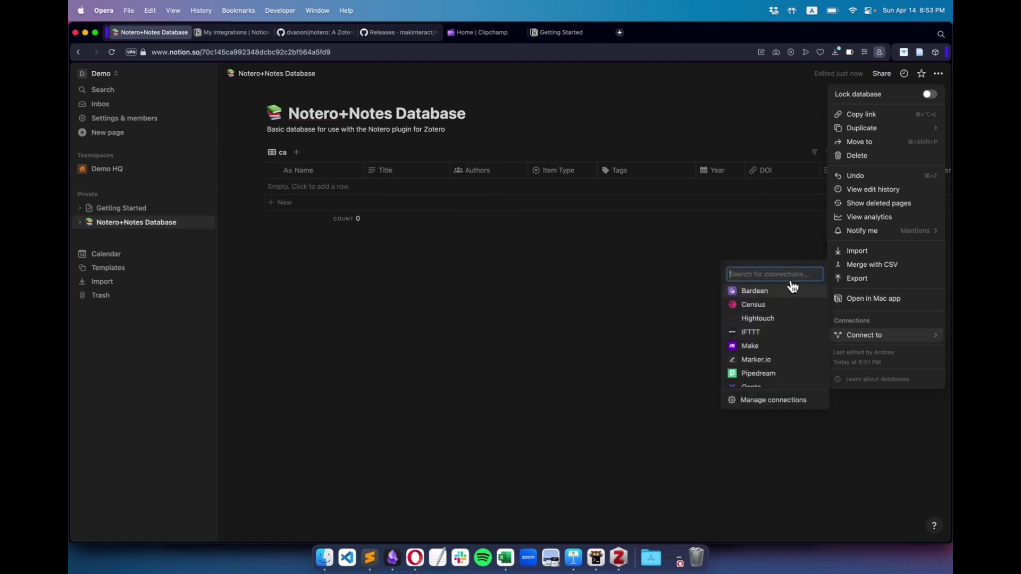
text(No)
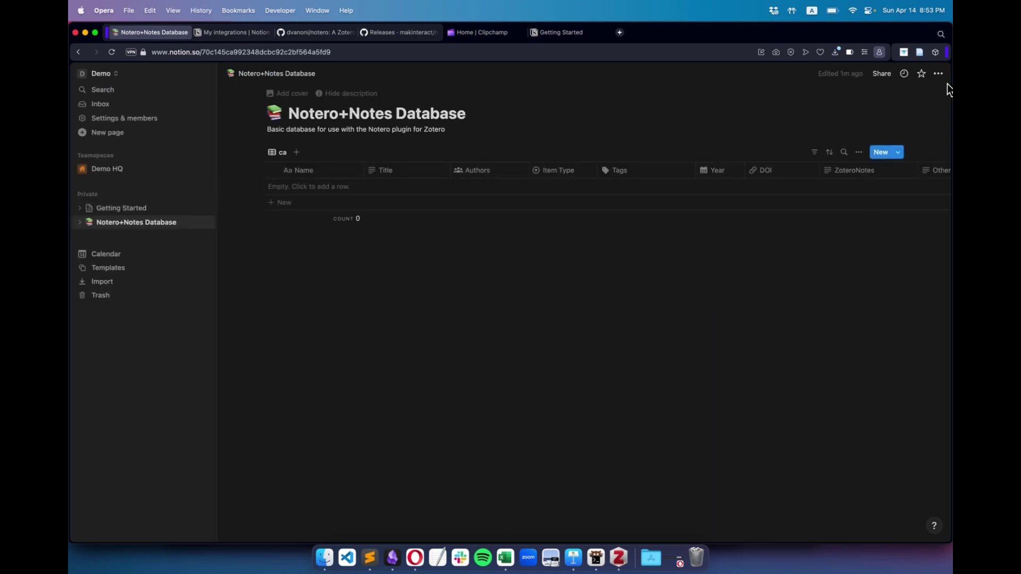
click(939, 74)
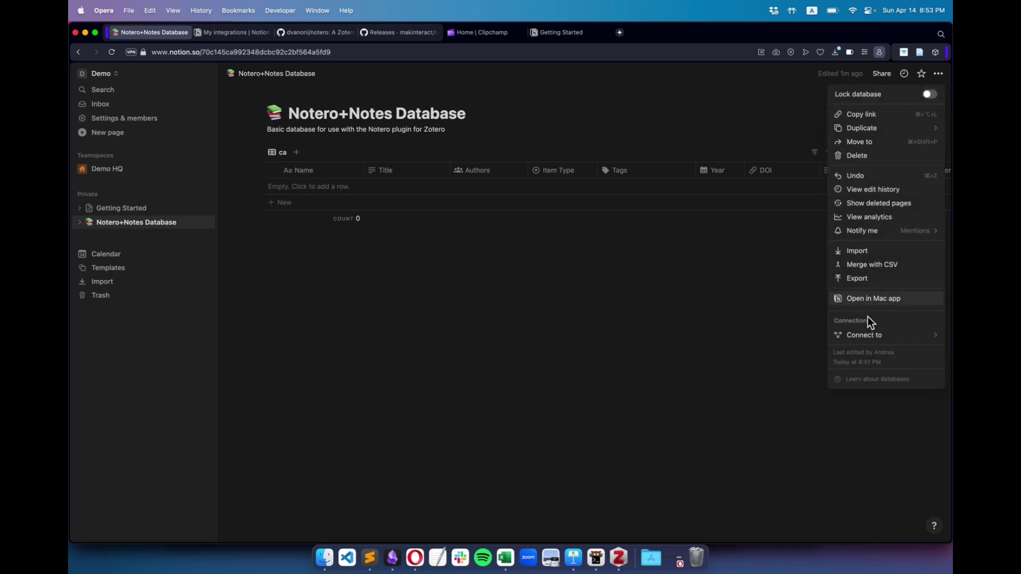
text(Noter)
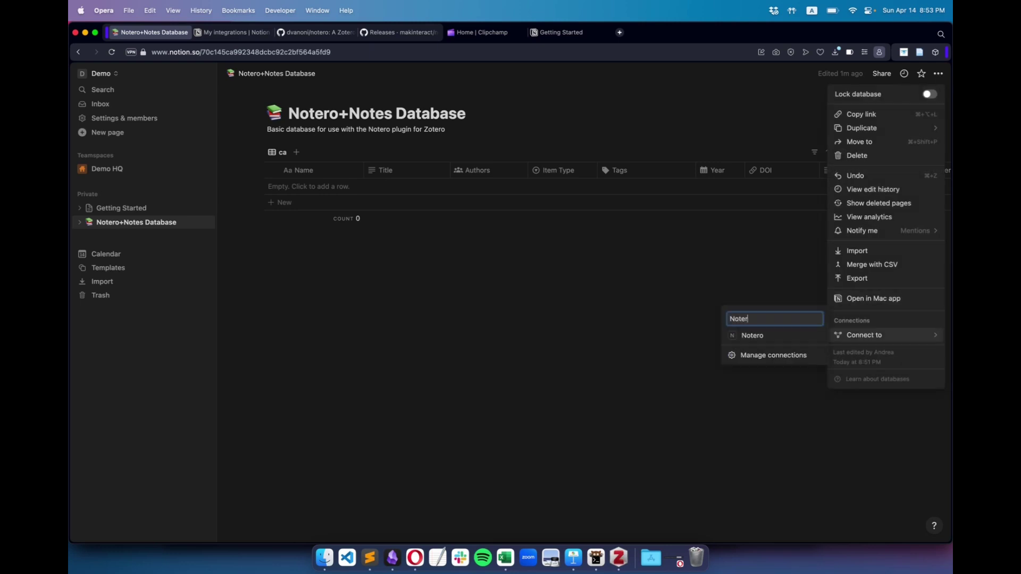
click(764, 336)
click(522, 307)
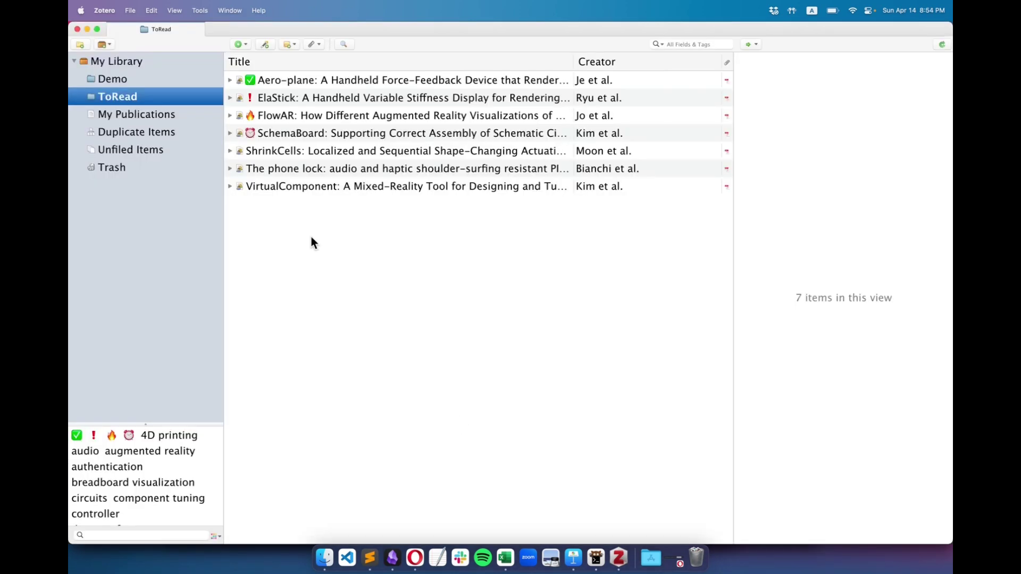
- In Notero preferences, paste the Notion integration token and choose Notero+Notes Database
click(200, 10)
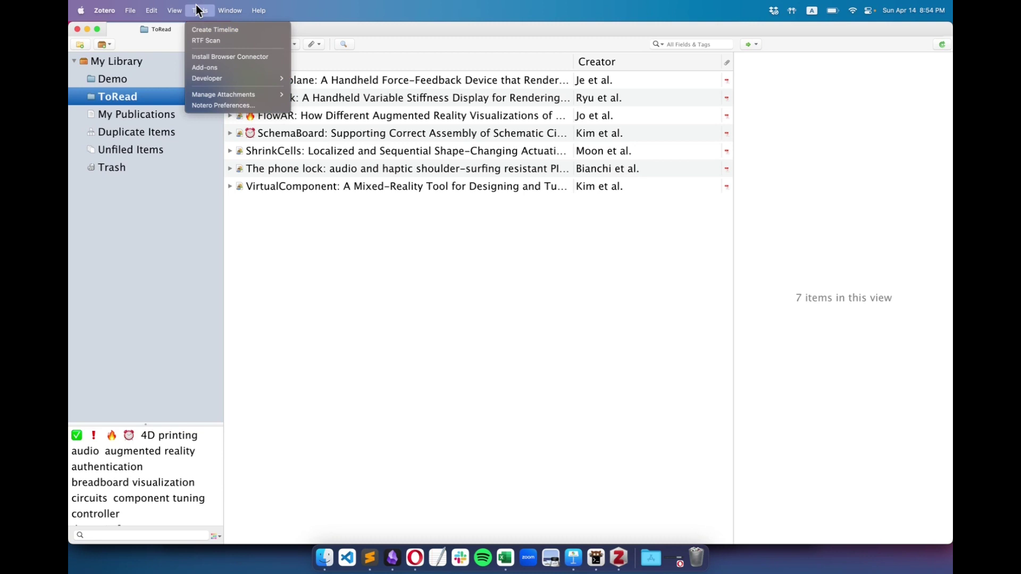
click(234, 106)
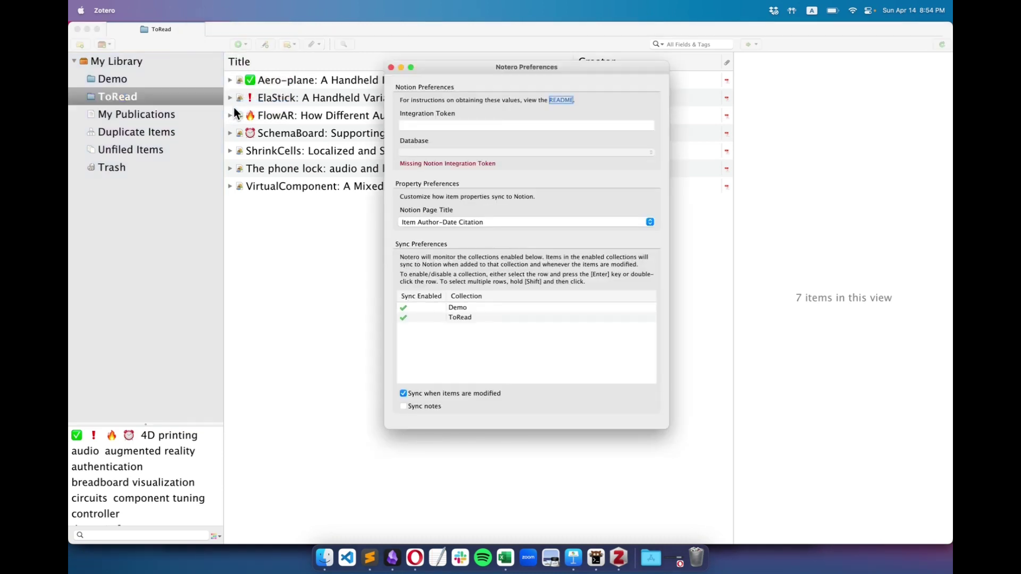
click(414, 125)
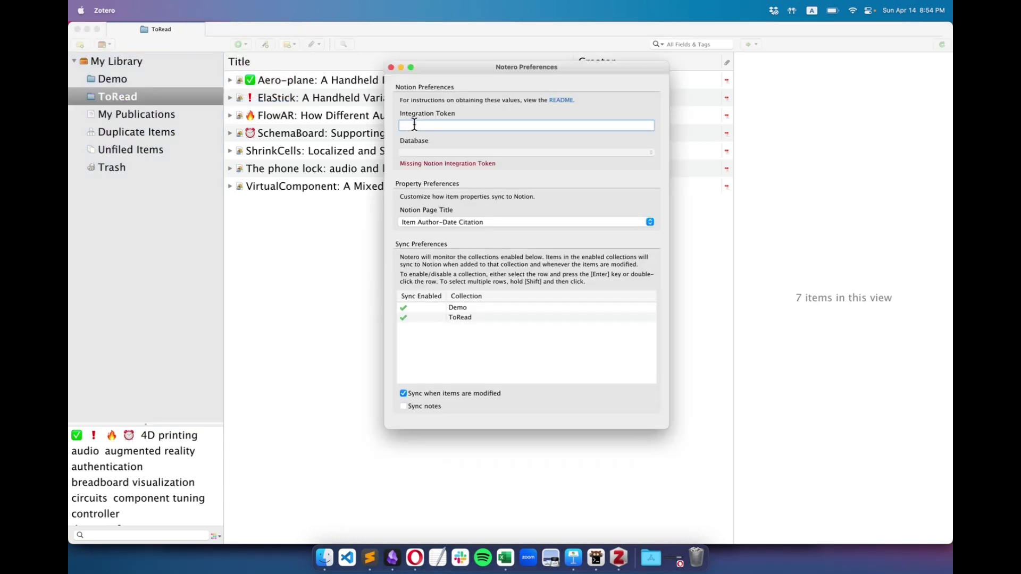
key(super+v)
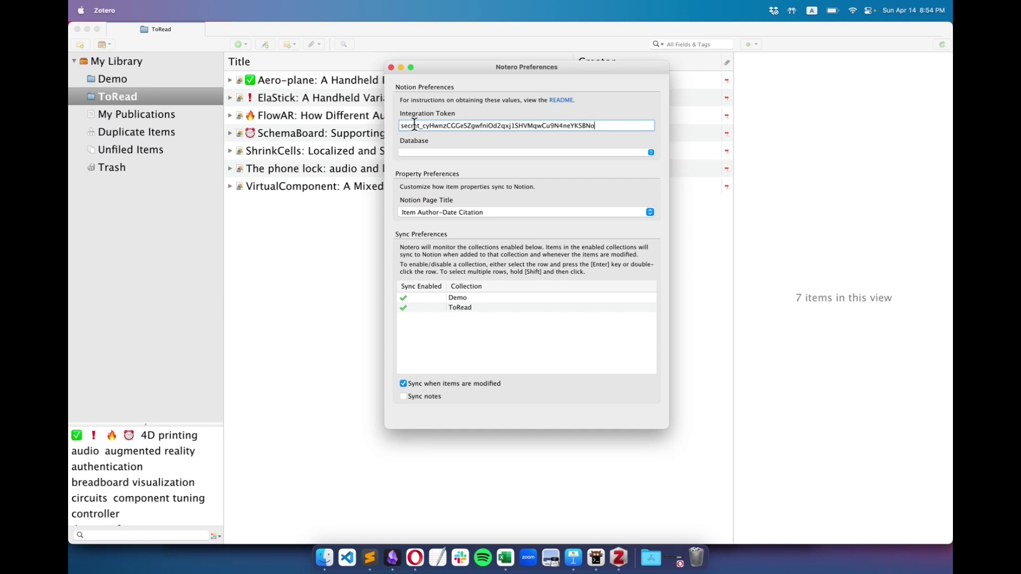
click(474, 150)
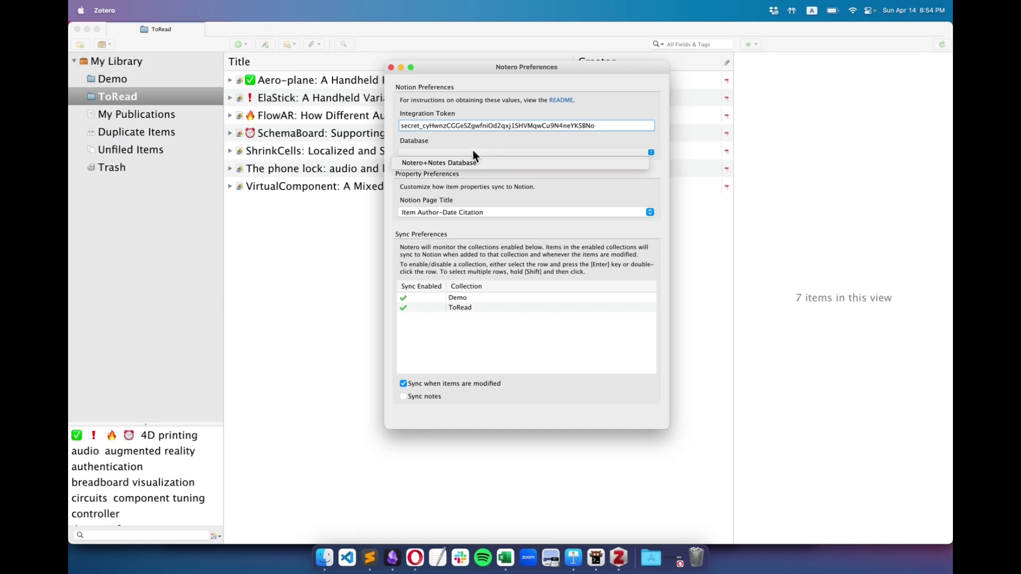
click(447, 164)
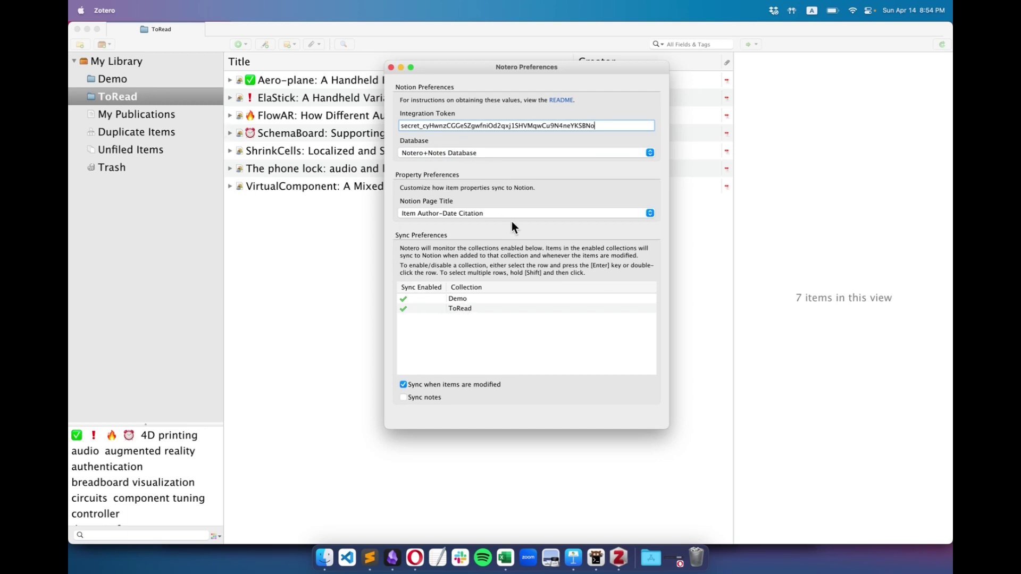
- Toggle Demo collection sync off and back on, keeping Demo and ToRead synced, and close preferences
double_click(424, 298)
click(426, 310)
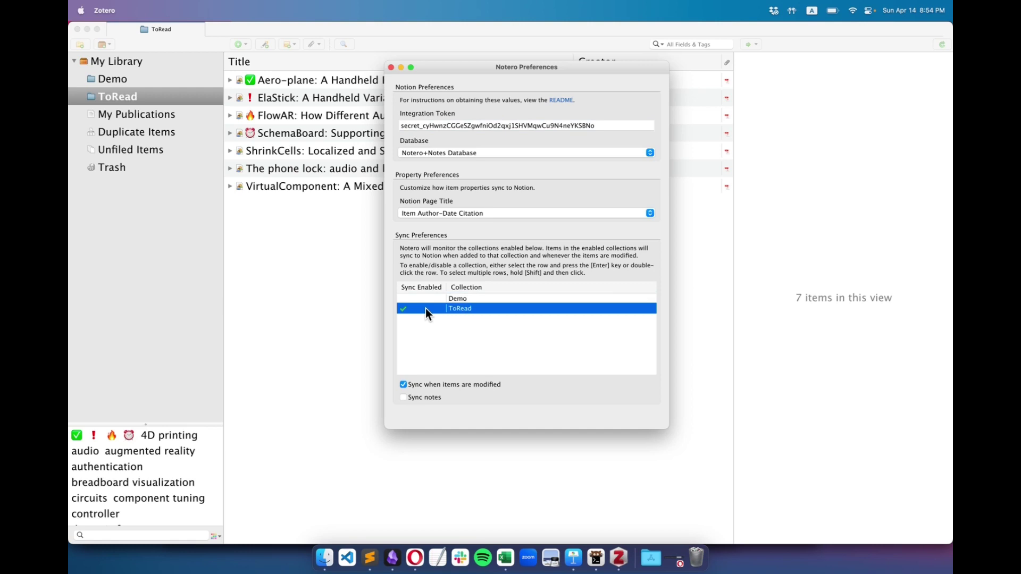
double_click(426, 299)
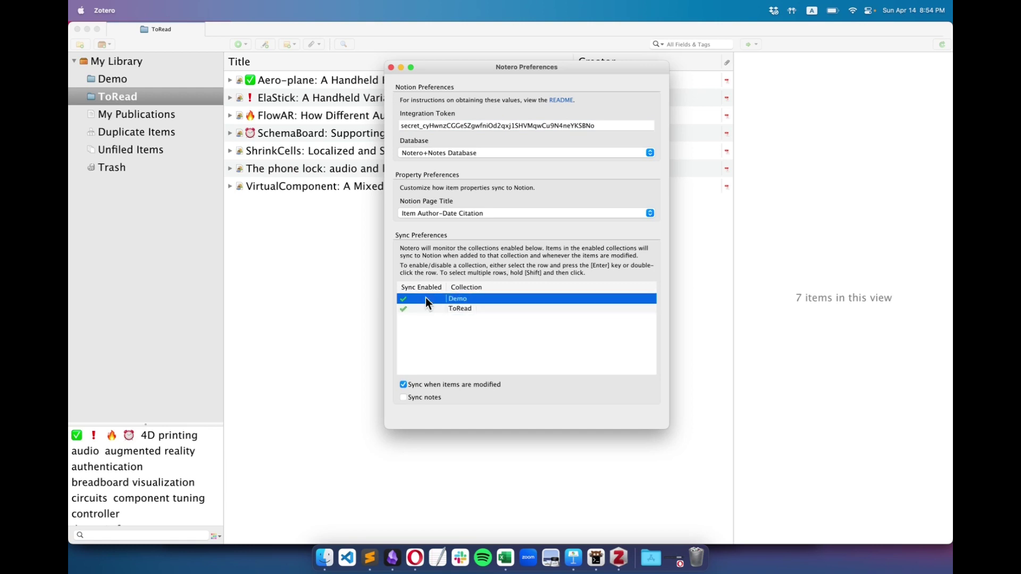
key(super+w)
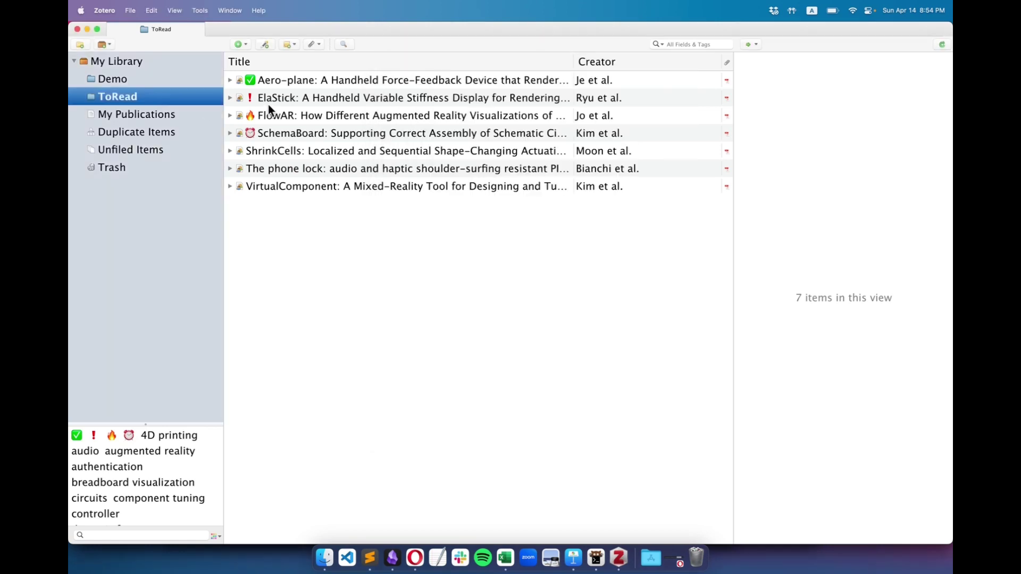
- Sync the Aero-plane paper to Notion and check it there
right_click(288, 82)
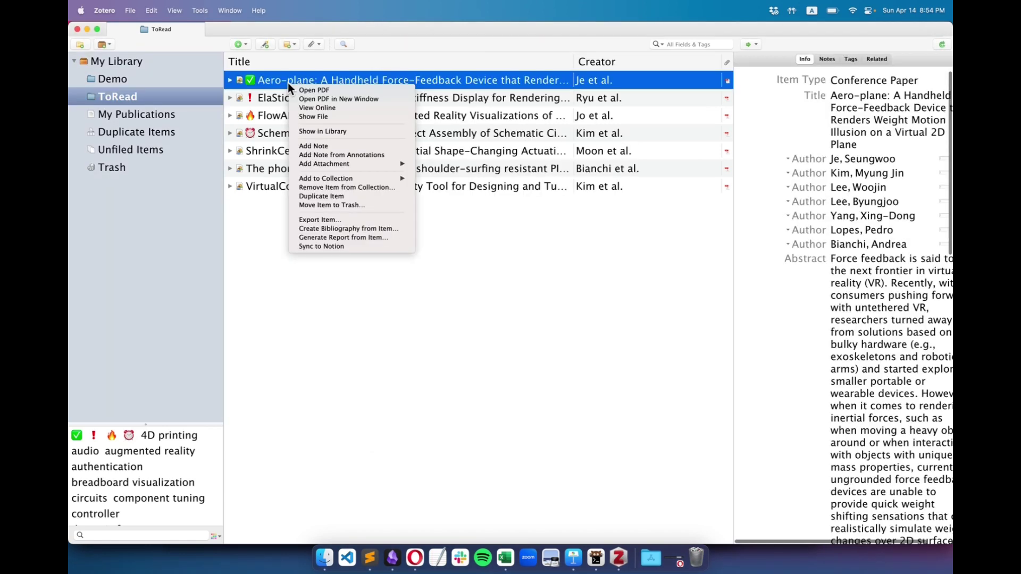
click(323, 247)
key(super+Tab)
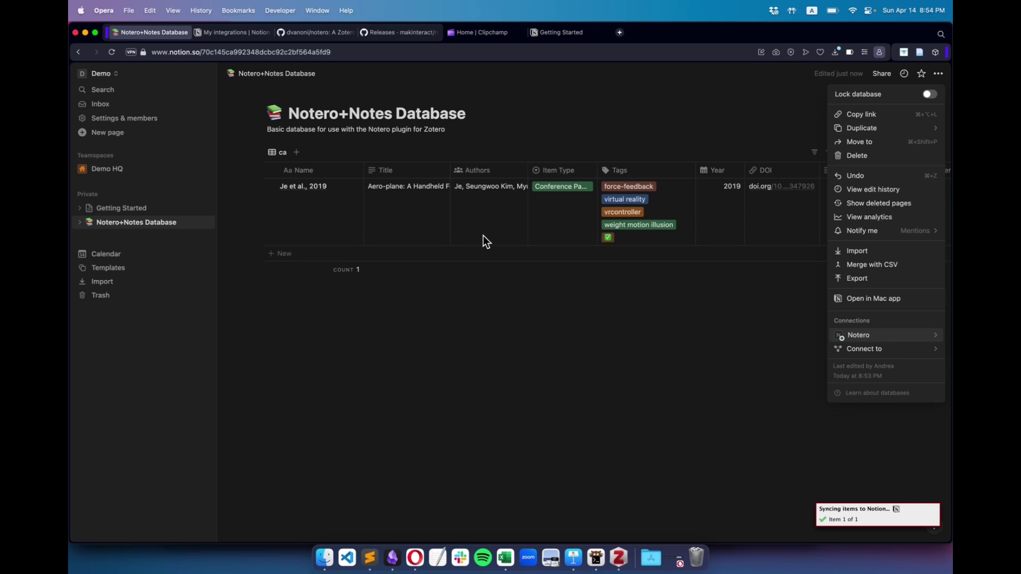
- Add a child note reading 'Some notes here' to the Aero-plane paper
key(super+Tab)
click(313, 44)
click(302, 62)
text(Some )
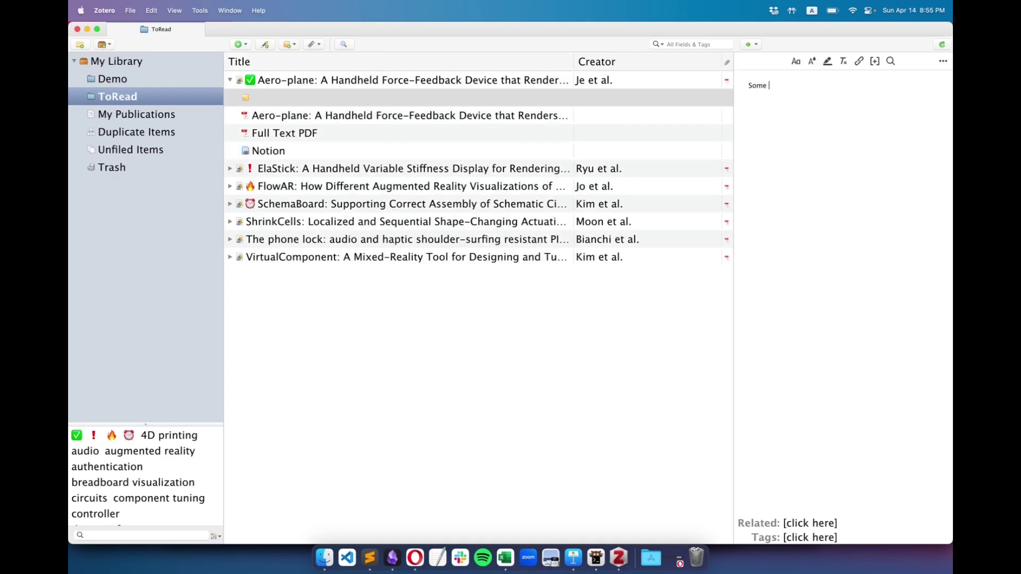
text(notes here)
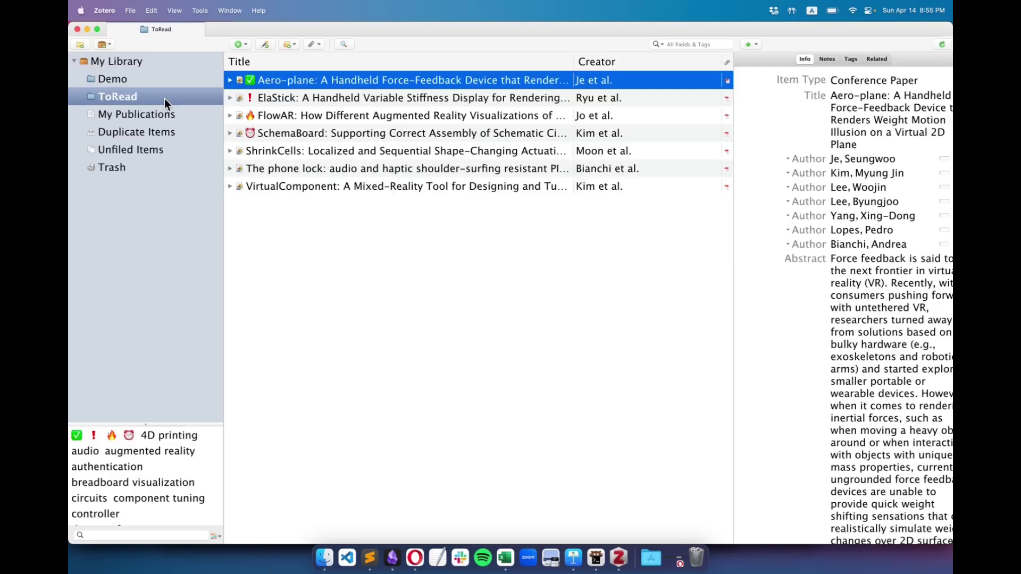
- Sync every paper in the ToRead collection to Notion
right_click(165, 97)
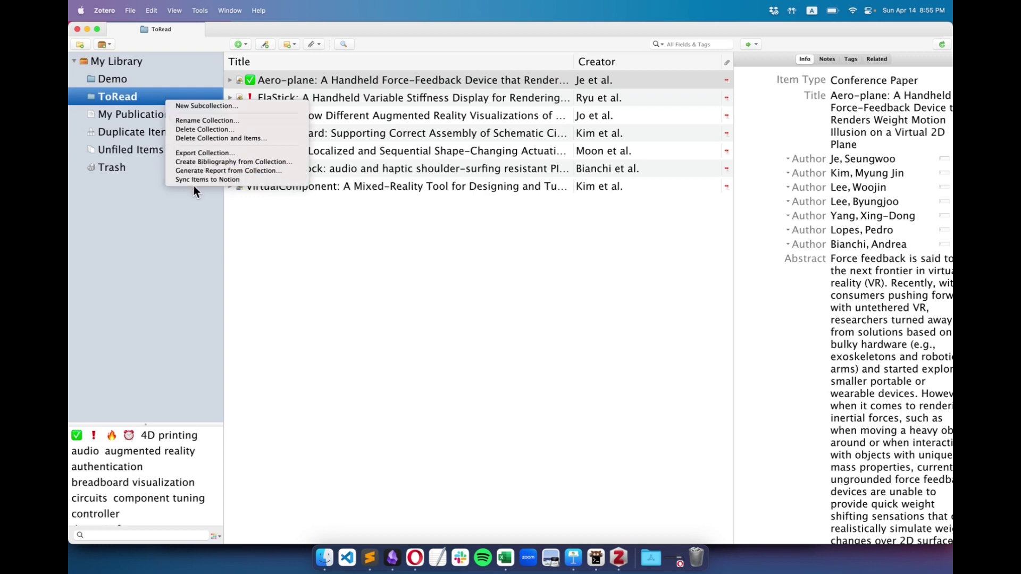
click(221, 180)
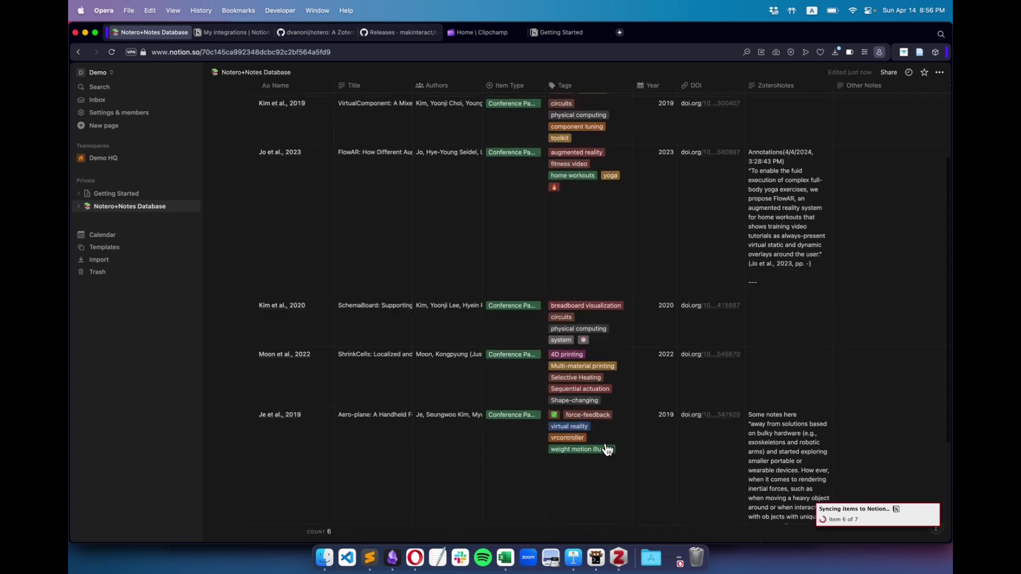
key(super+Tab)
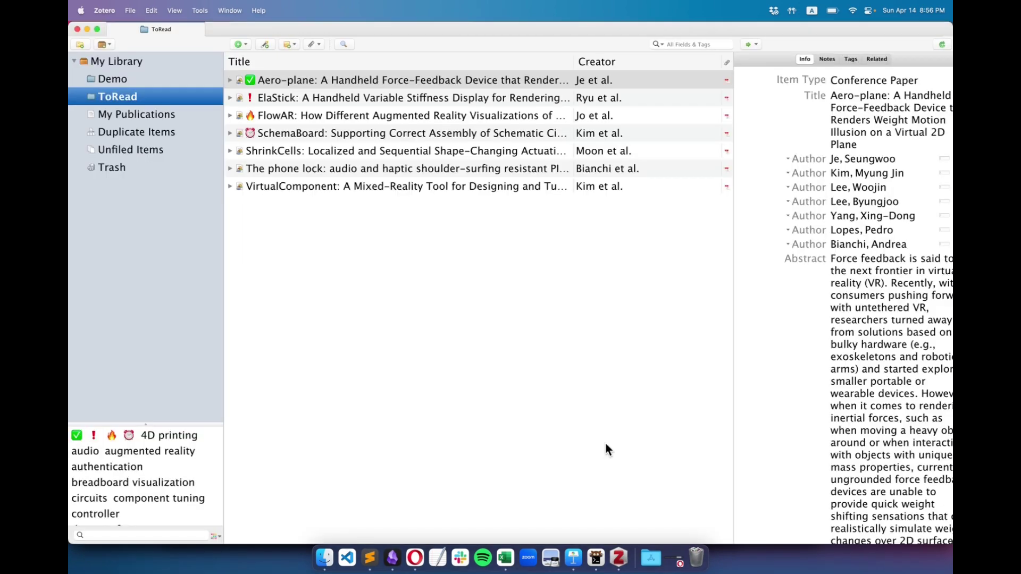
- Drag the ElaStick and Aero-plane papers into the Demo collection and watch Notion sync them
click(126, 80)
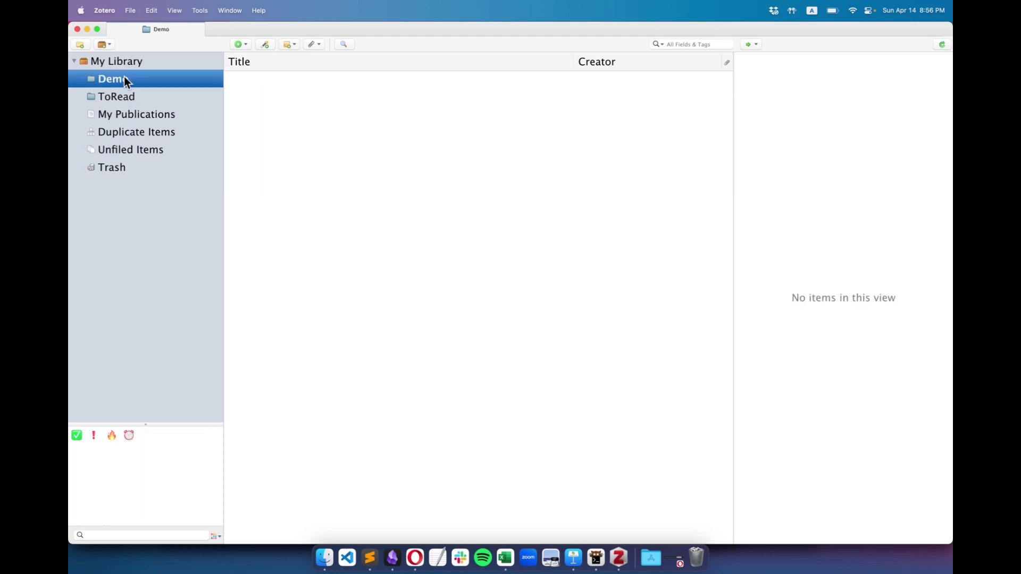
click(122, 96)
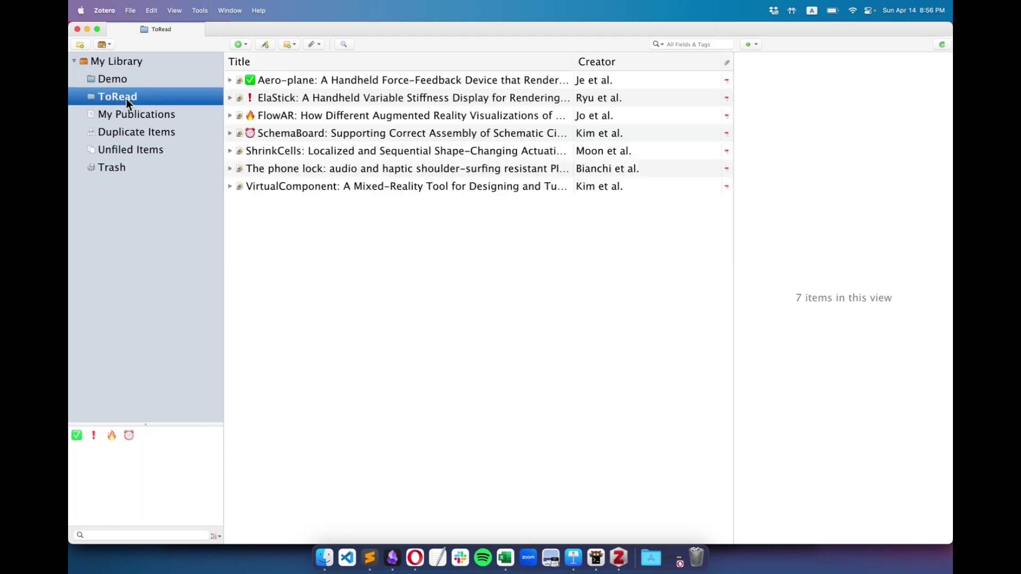
click(289, 92)
shift+click(283, 82)
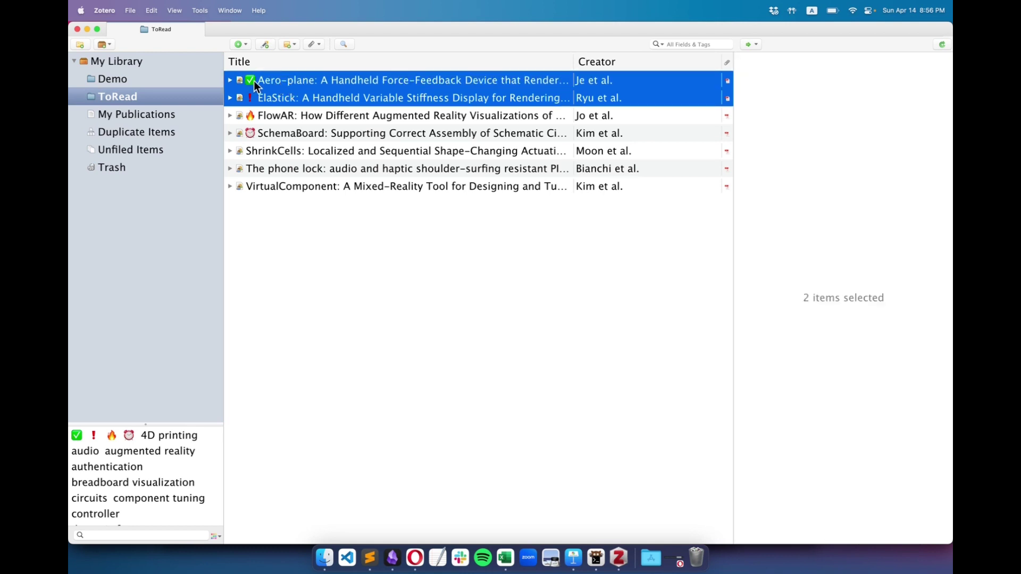
drag(253, 81, 155, 81)
click(134, 78)
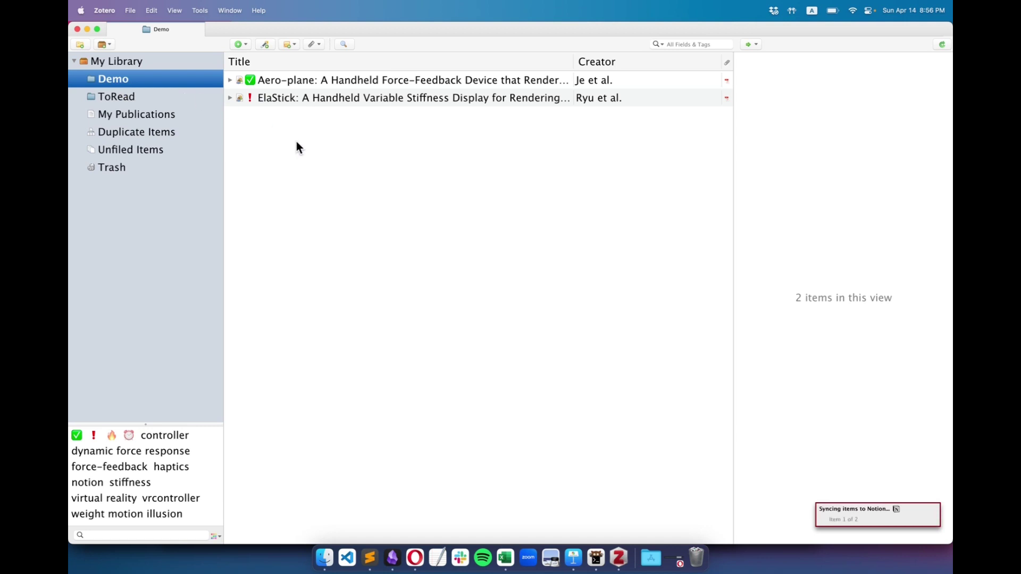
key(super+Tab)
scroll(382, 312, down, 10)
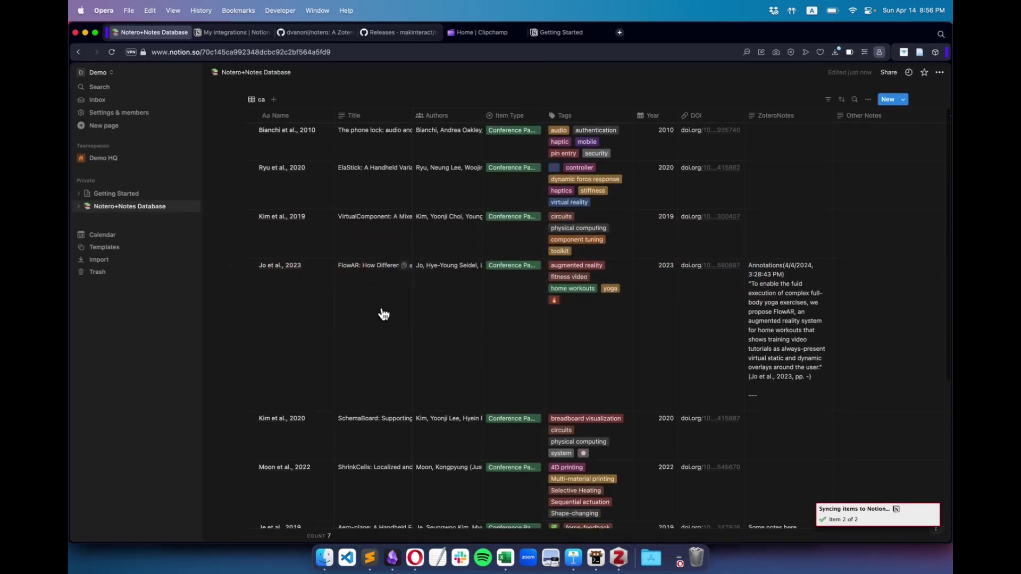
- Create a Notion page titled ToRead with a table linked to Notero+Notes Database
click(106, 126)
text(ToRead)
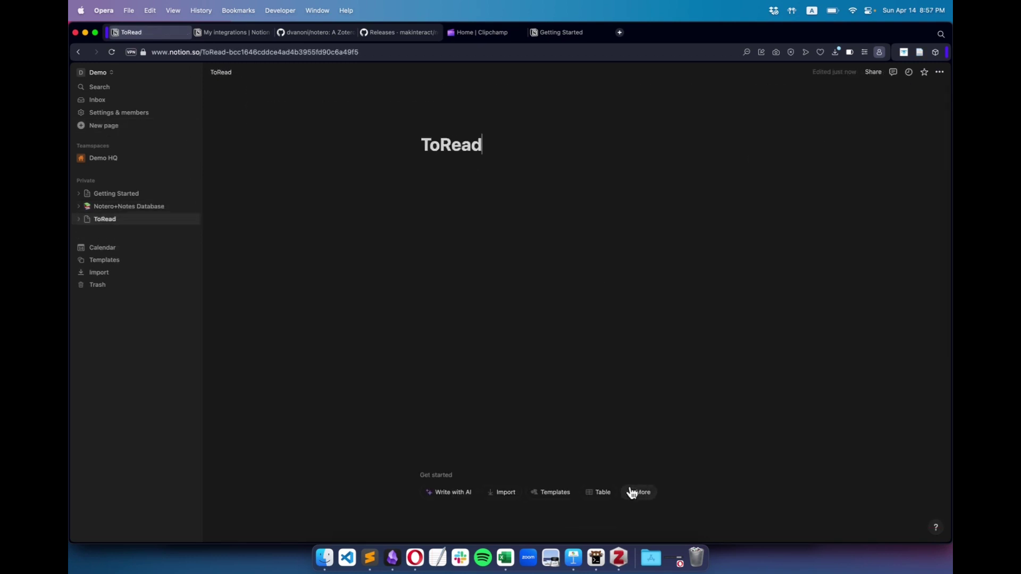
click(603, 493)
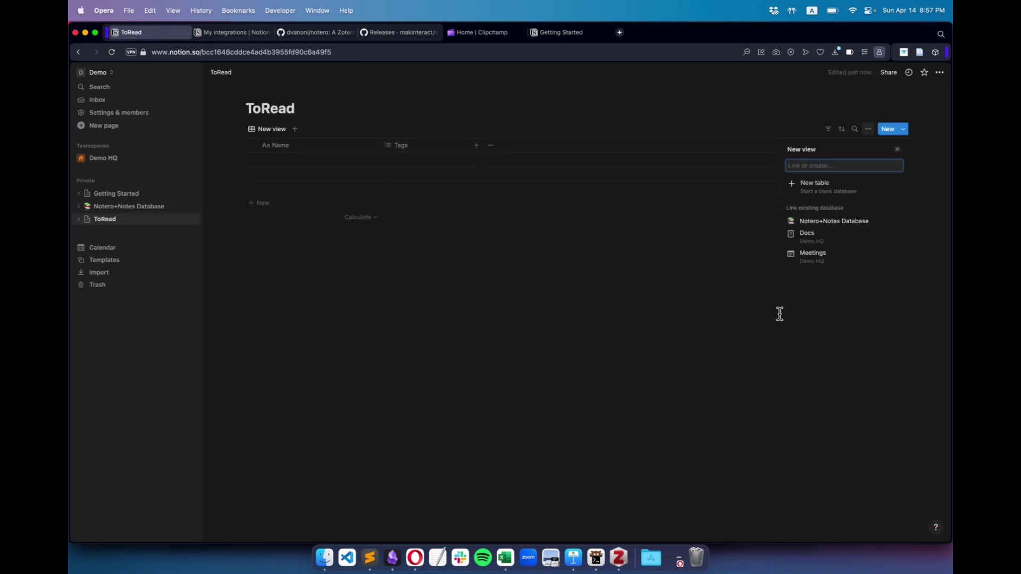
click(831, 228)
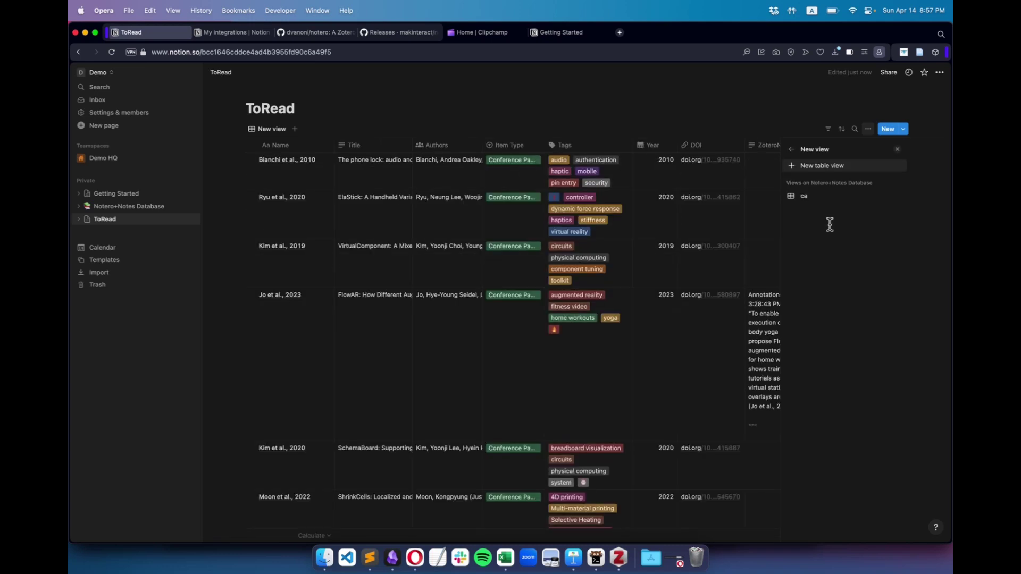
- Filter the table to Collections contains Demo, and add The phone lock paper to Demo
click(828, 129)
text(coll)
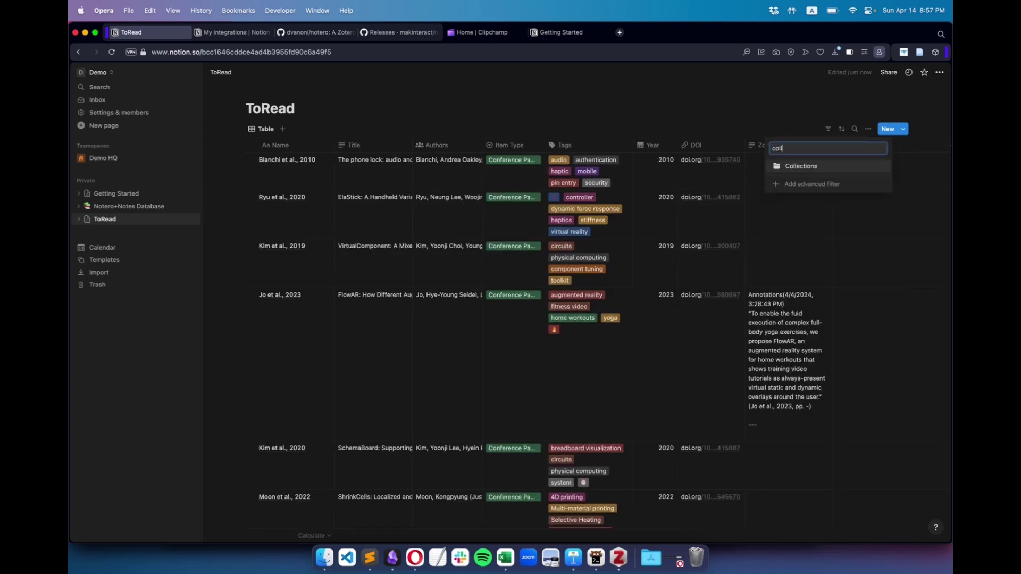
click(804, 167)
click(238, 207)
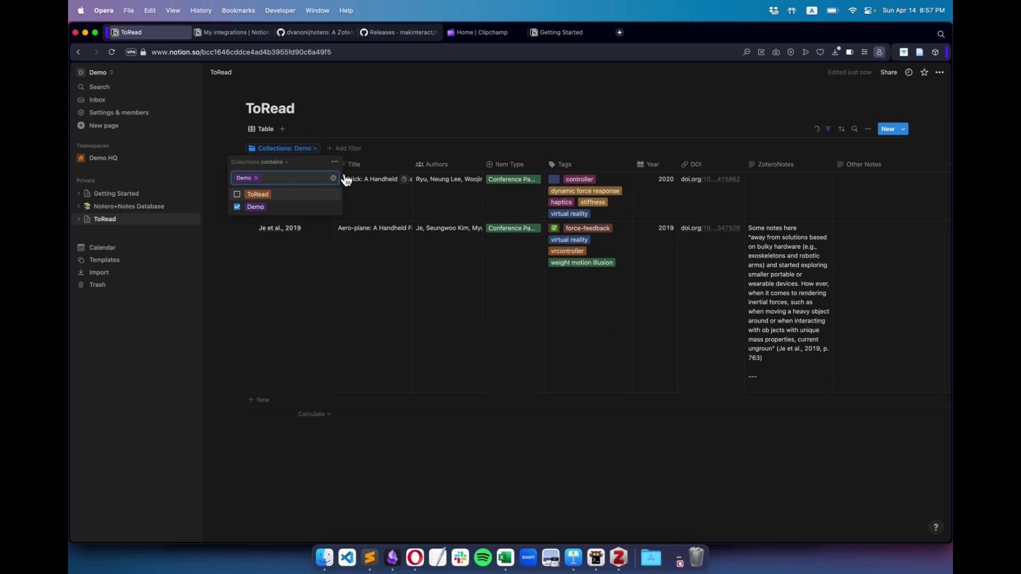
click(221, 287)
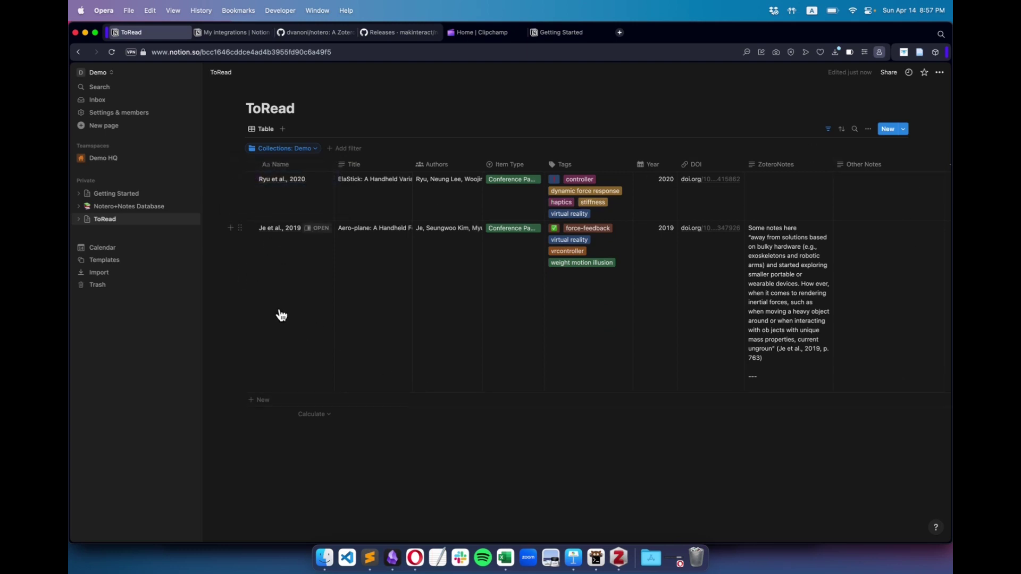
drag(372, 169, 155, 79)
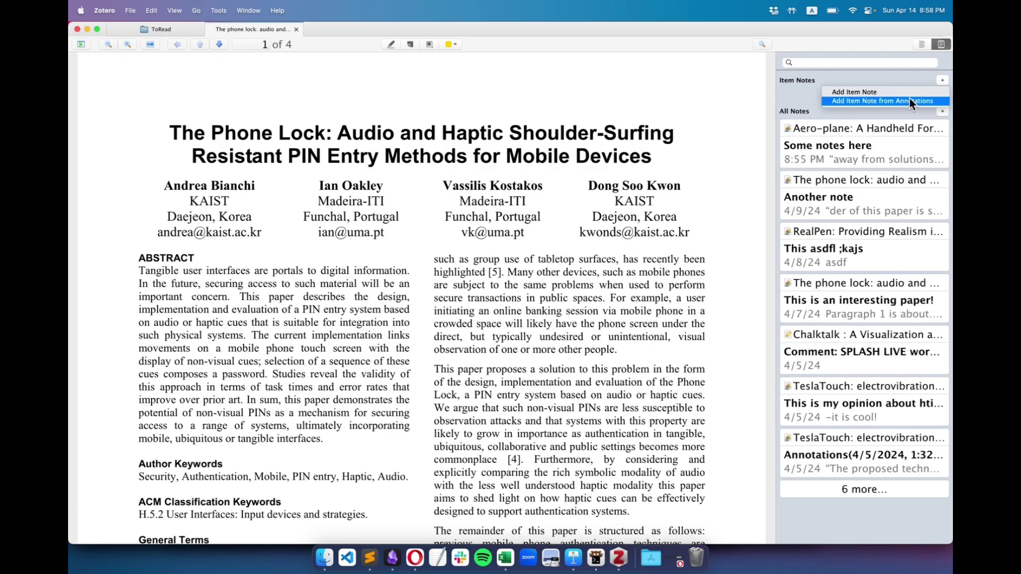
- Add note 'Some notes here' to The phone lock paper, then type 'Some others' in its Notion Other Notes cell
click(910, 98)
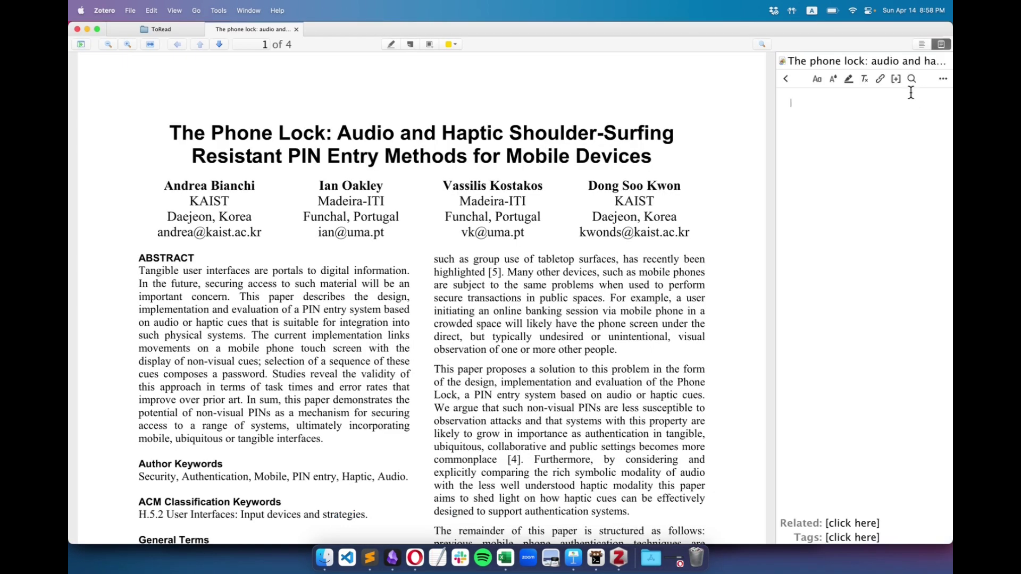
text(Some notes here)
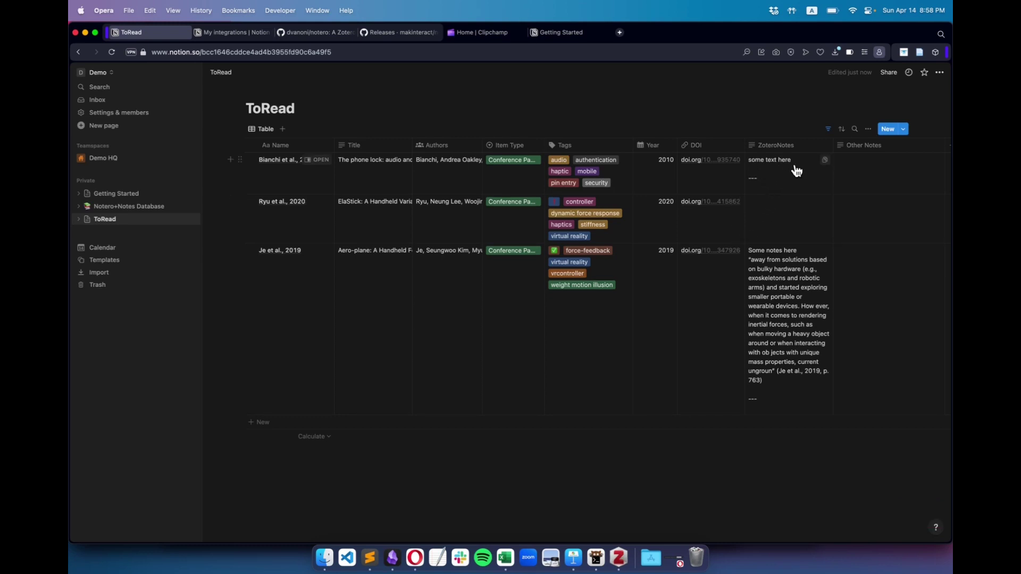
click(875, 180)
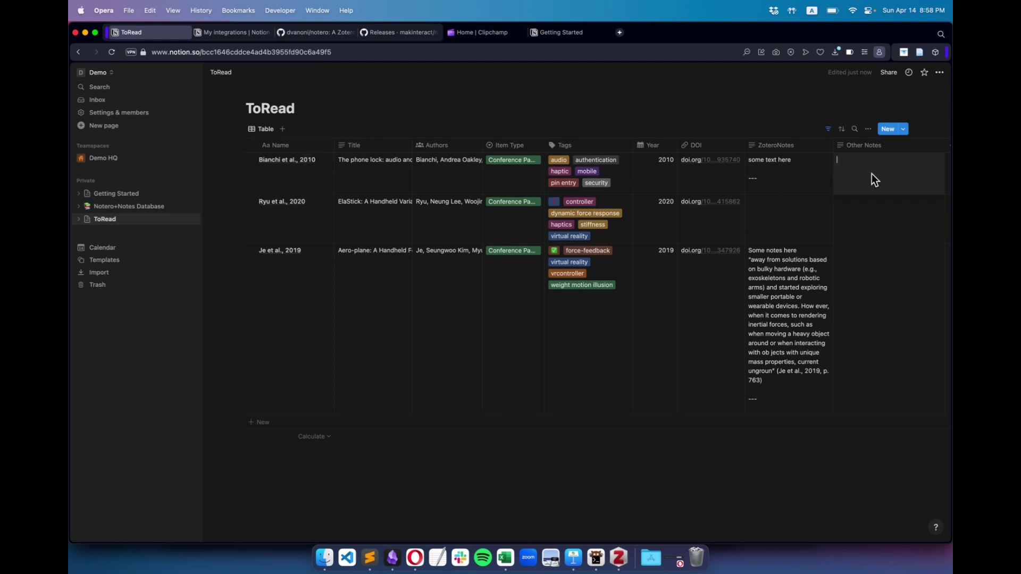
text(Some others notes)
key(super+Tab)
key(super+Tab)
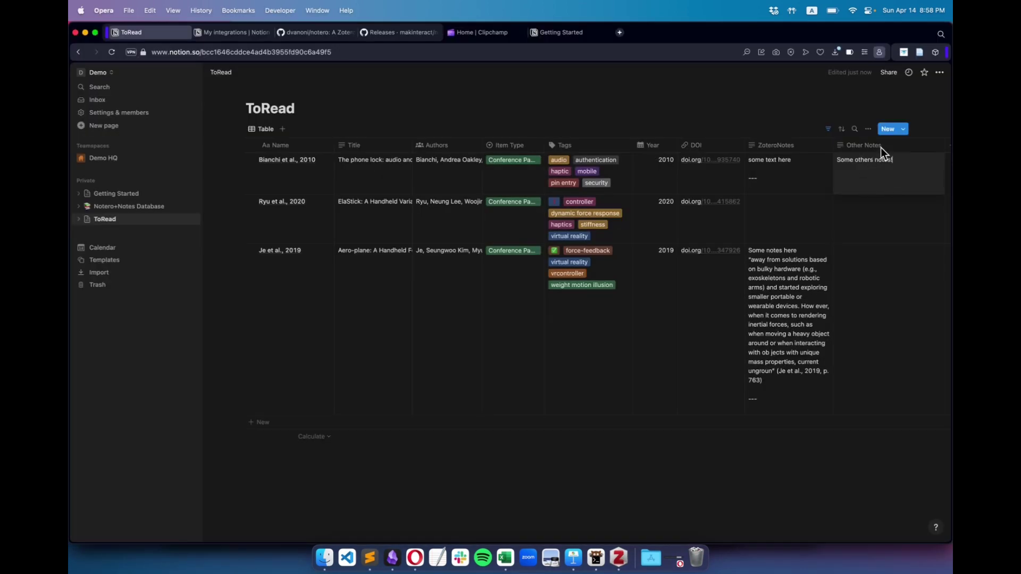